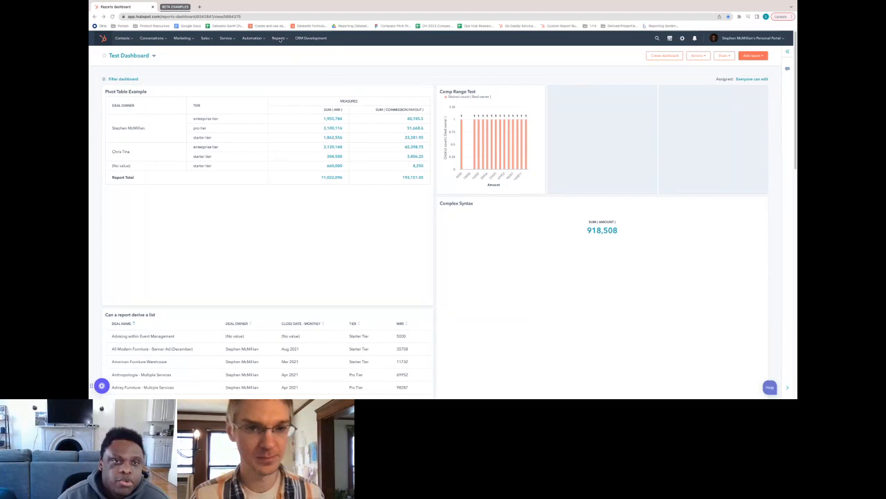
- Open the Datasets list from the reporting area and start creating a new dataset
click(279, 39)
mouse_move(289, 98)
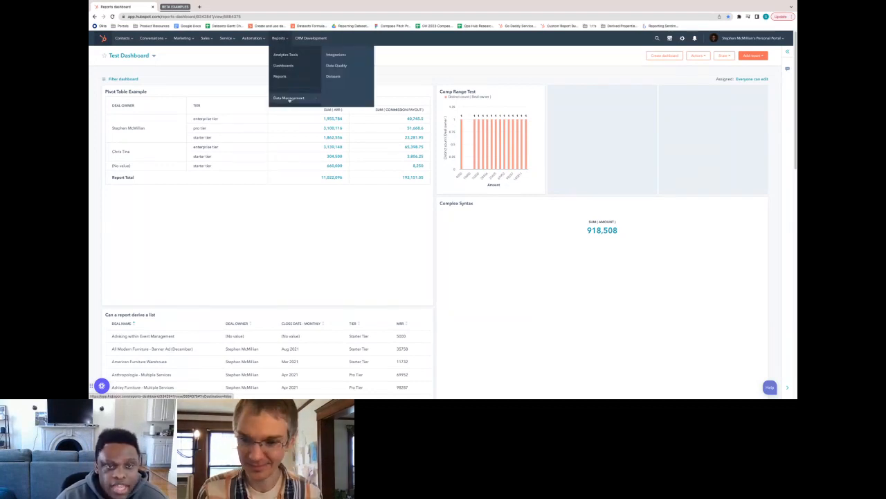
click(334, 76)
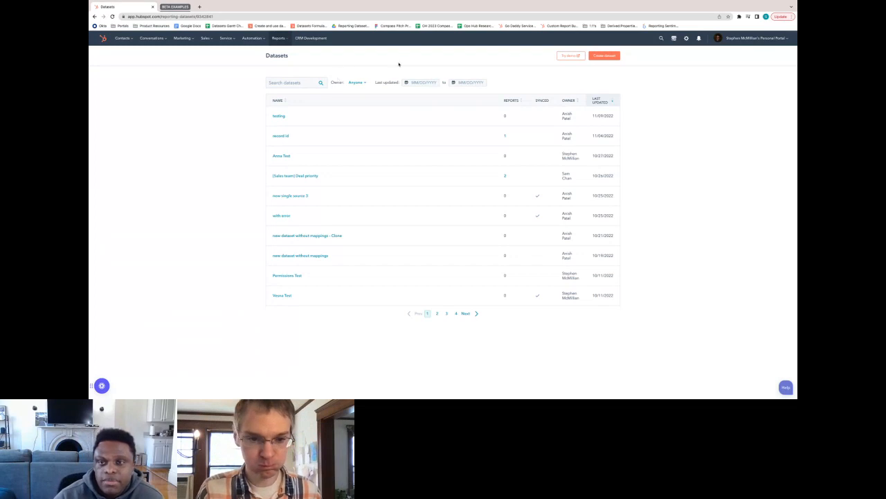
click(602, 55)
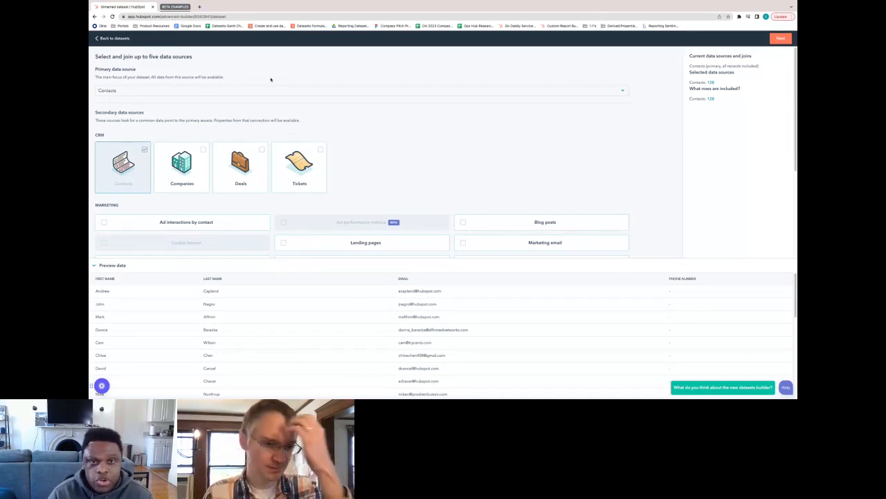
- Set the dataset's primary data source to Deals and add Companies as a secondary source
click(150, 93)
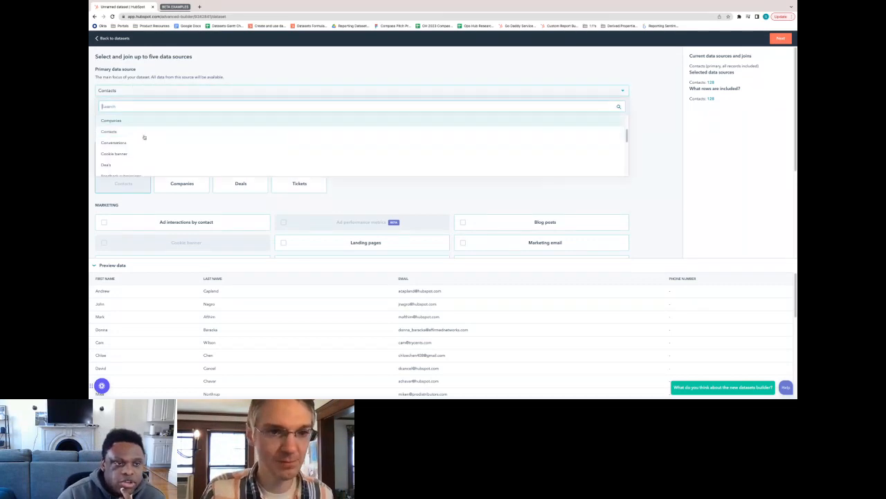
click(110, 165)
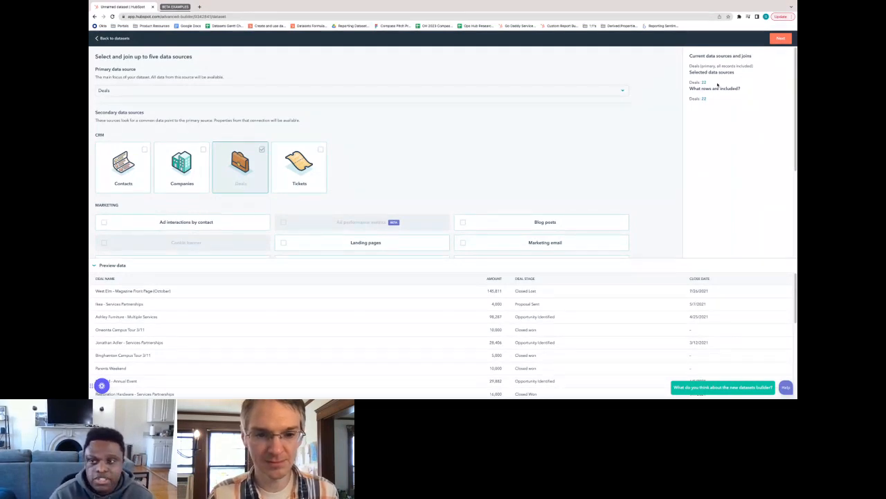
click(201, 153)
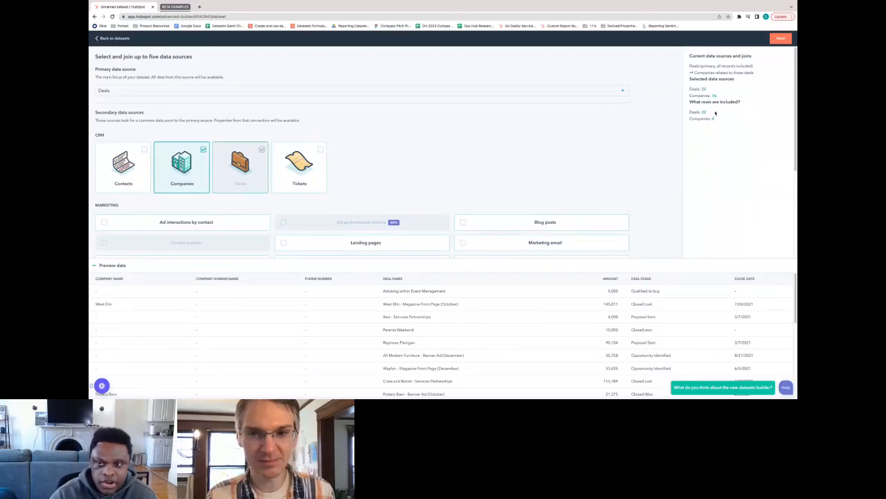
drag(715, 120, 710, 119)
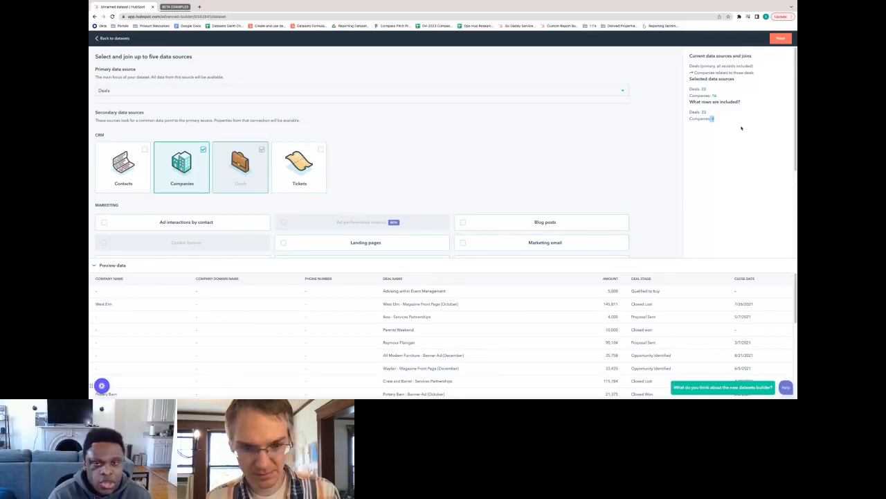
click(420, 164)
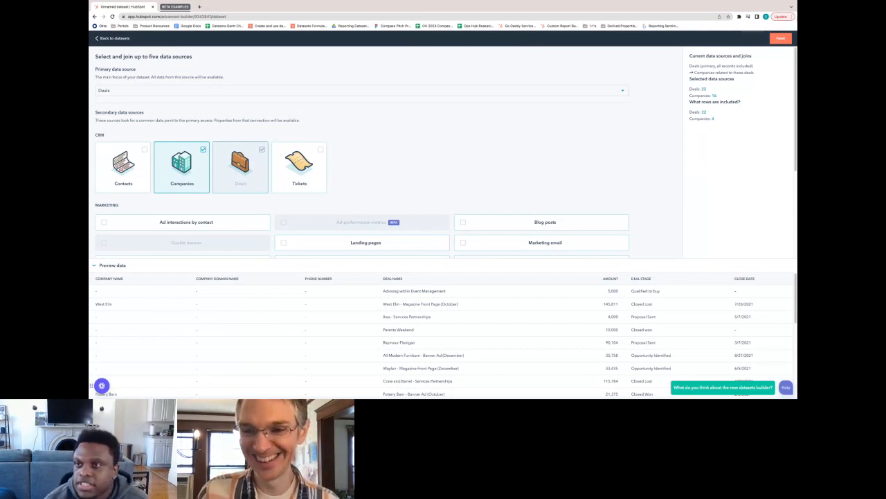
- Enlarge the browser's page zoom to 125%
click(785, 16)
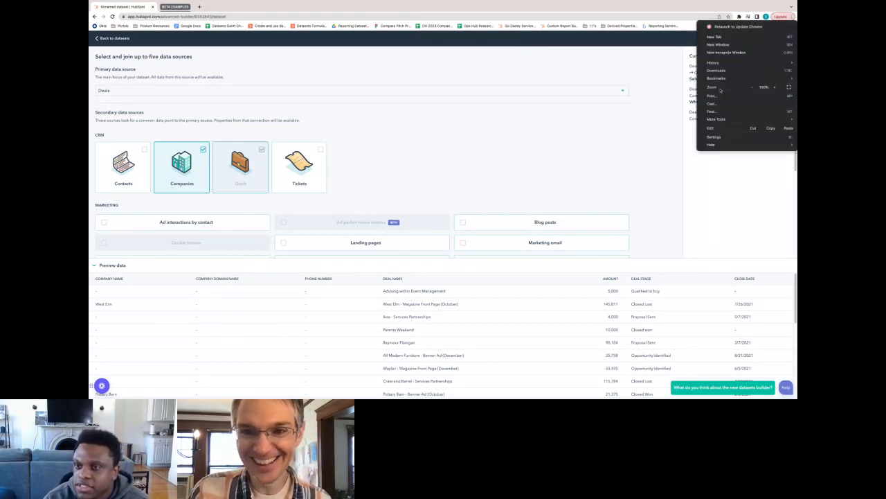
click(776, 87)
click(776, 87)
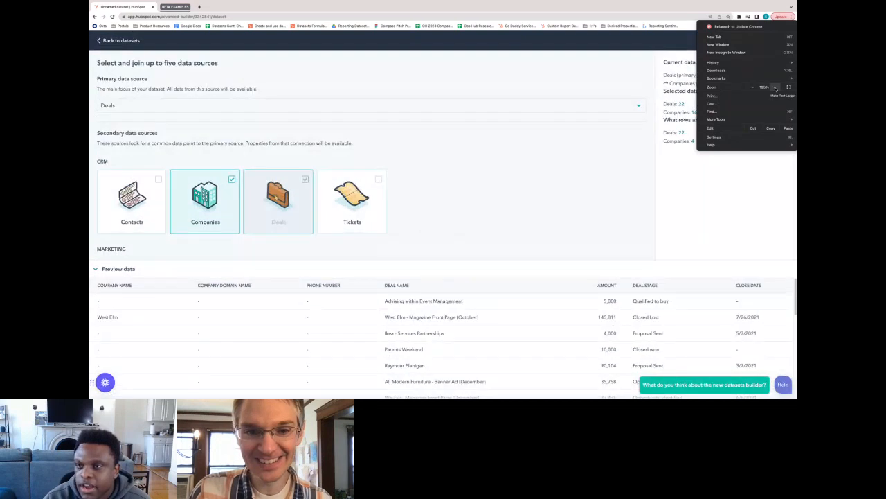
click(776, 88)
click(753, 87)
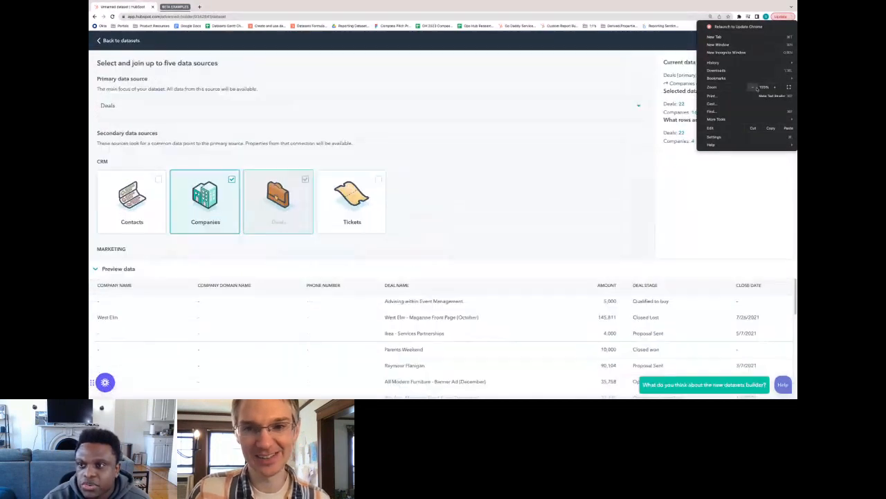
click(534, 171)
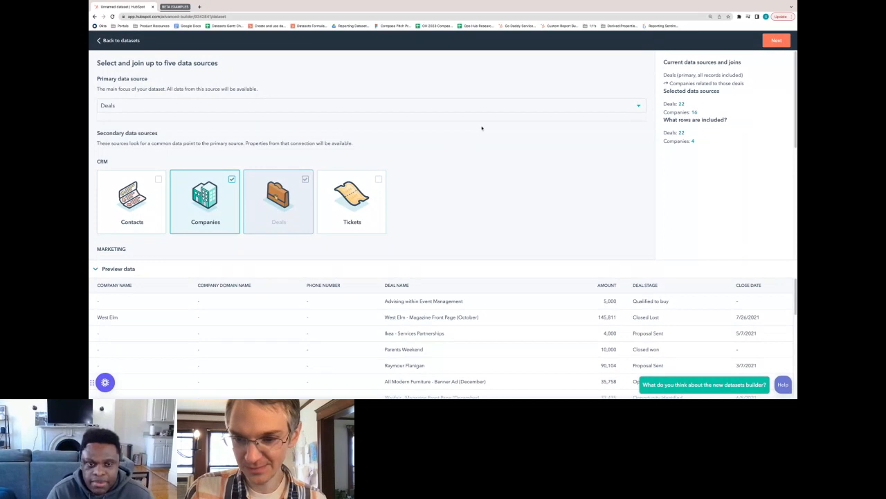
- Continue to field preparation and add the deal properties Deal name and Deal owner to the dataset fields
click(776, 41)
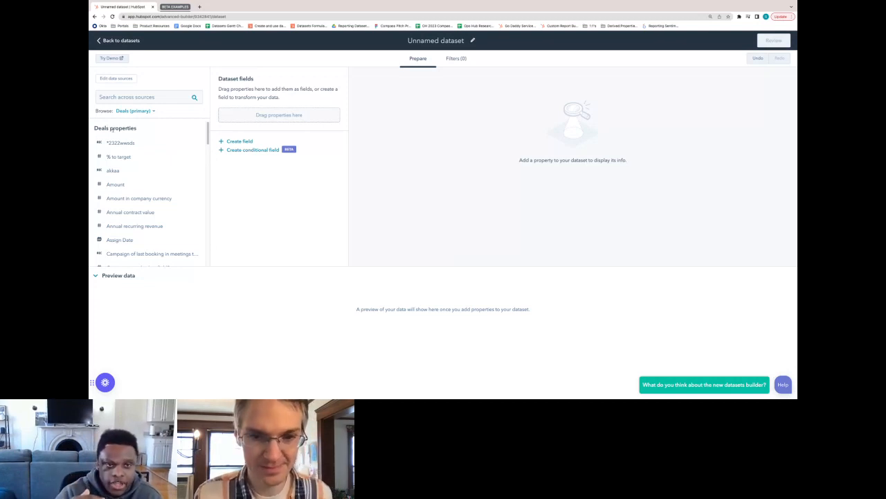
click(131, 96)
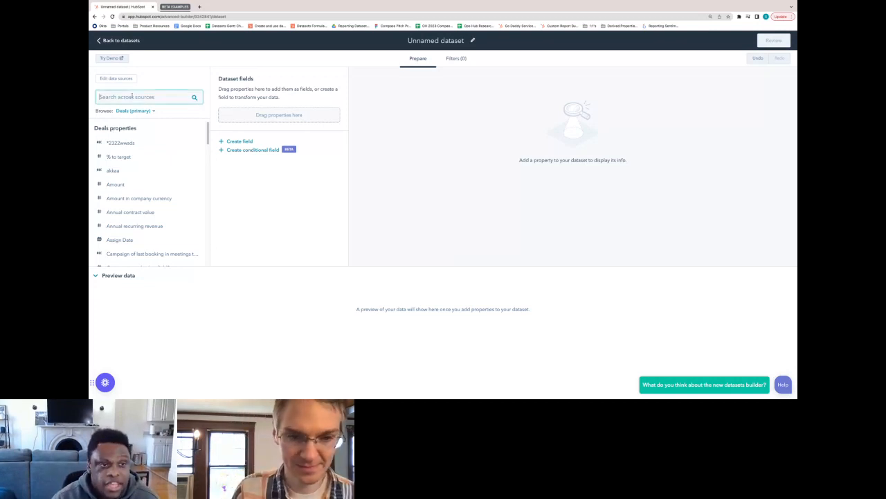
text(deal)
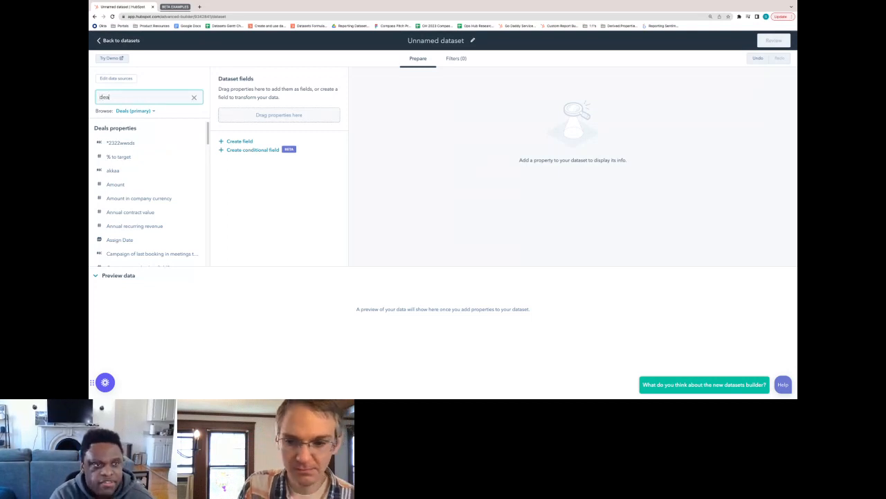
text( name)
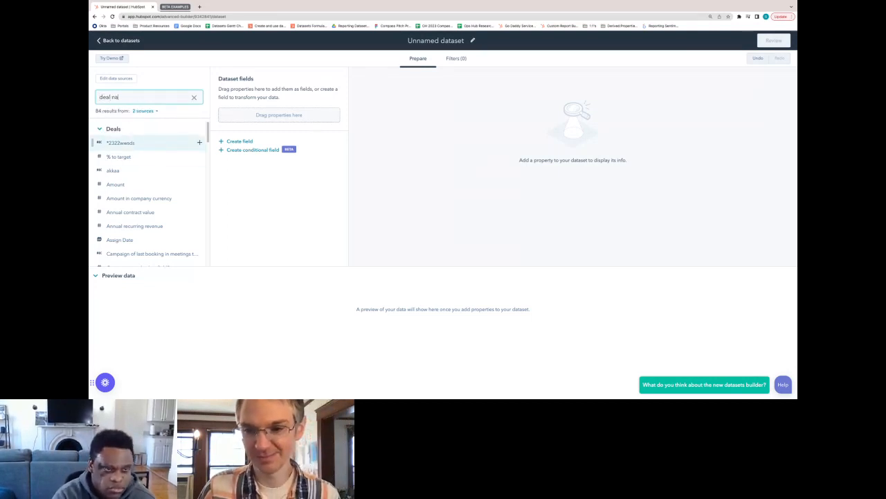
drag(119, 143, 270, 116)
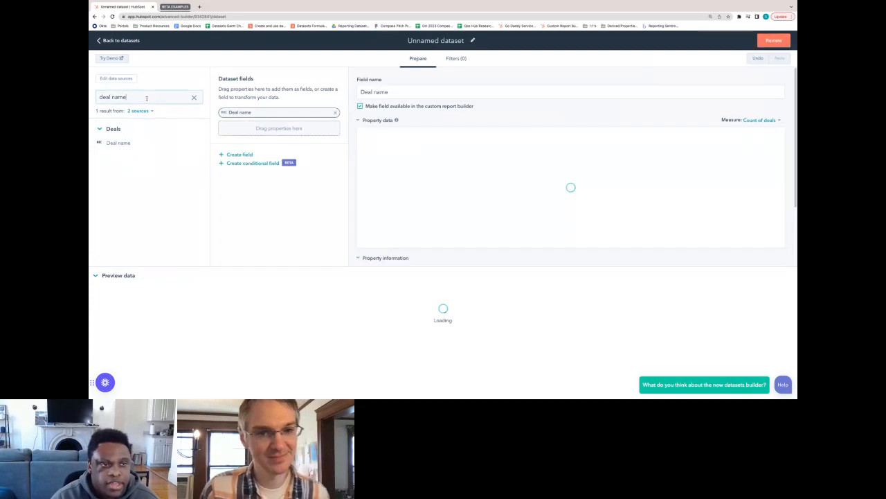
triple_click(147, 98)
text(deal owner)
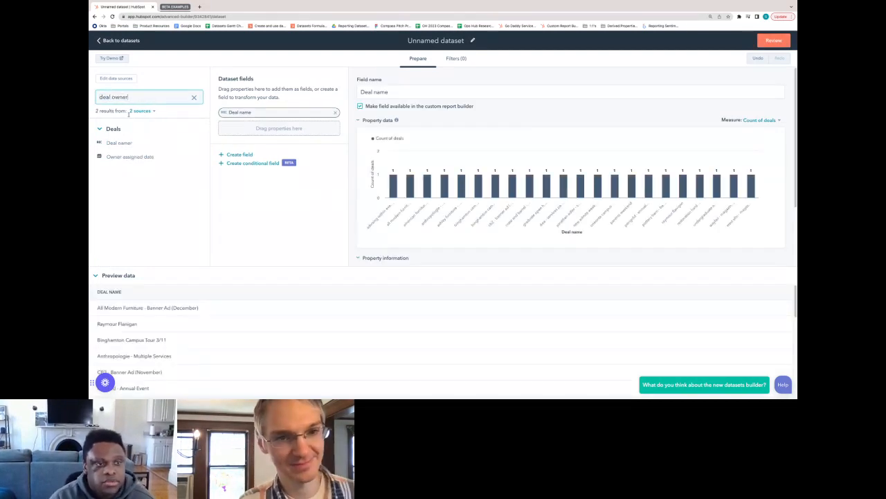
drag(117, 143, 273, 126)
- Add the deal properties Create date and Amount to the dataset fields
triple_click(149, 97)
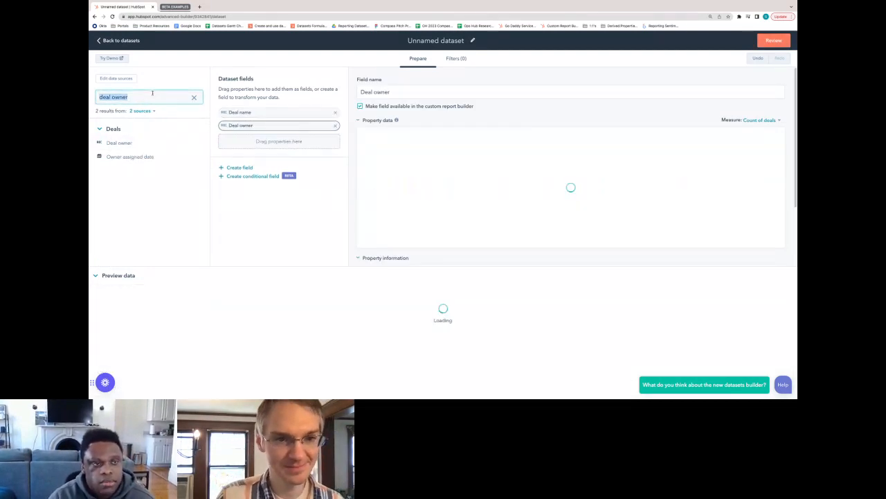
text(crea)
drag(119, 142, 242, 139)
triple_click(148, 97)
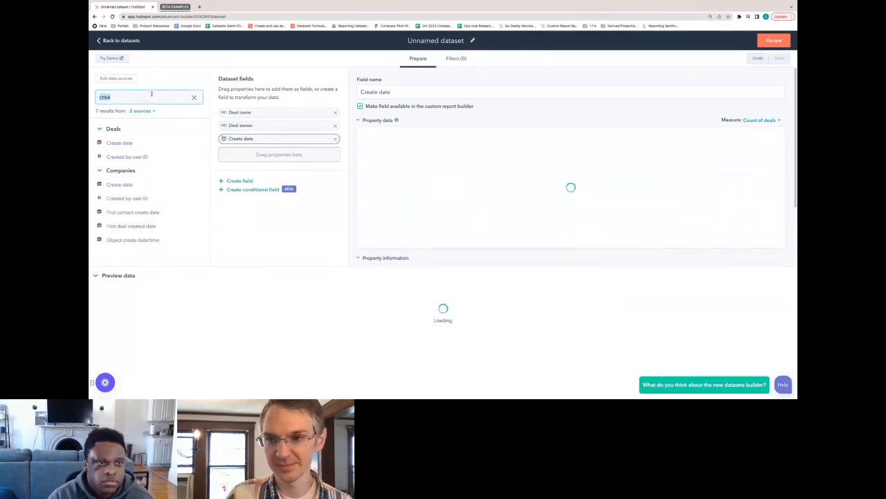
text(amount)
drag(115, 142, 241, 151)
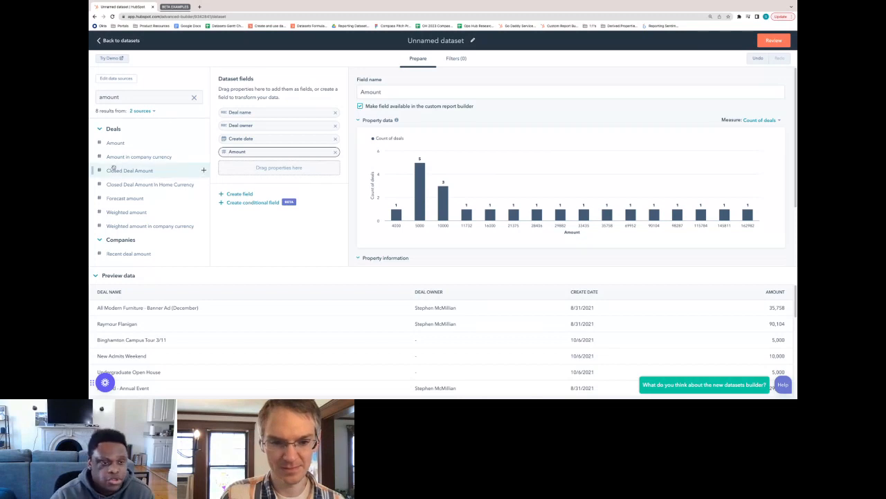
- Clear the property search and browse the available properties of the Deals and Companies sources
click(194, 99)
scroll(153, 157, down, 5)
scroll(153, 157, down, 10)
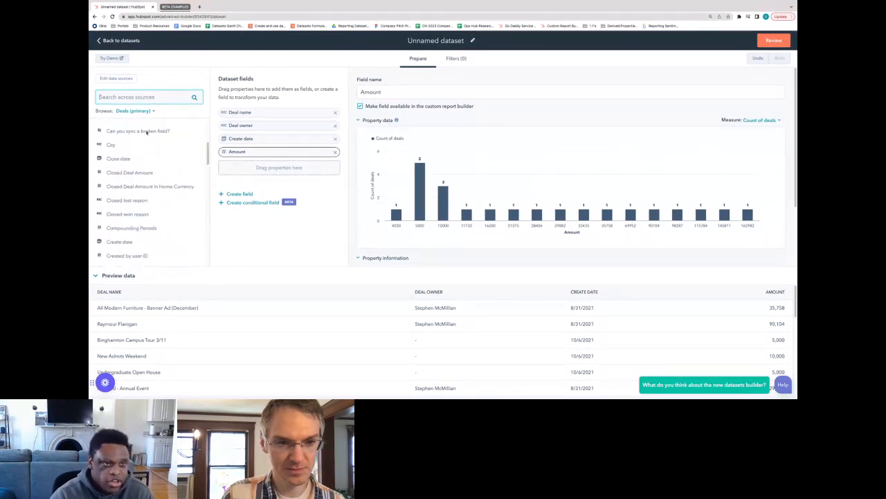
click(135, 111)
click(135, 131)
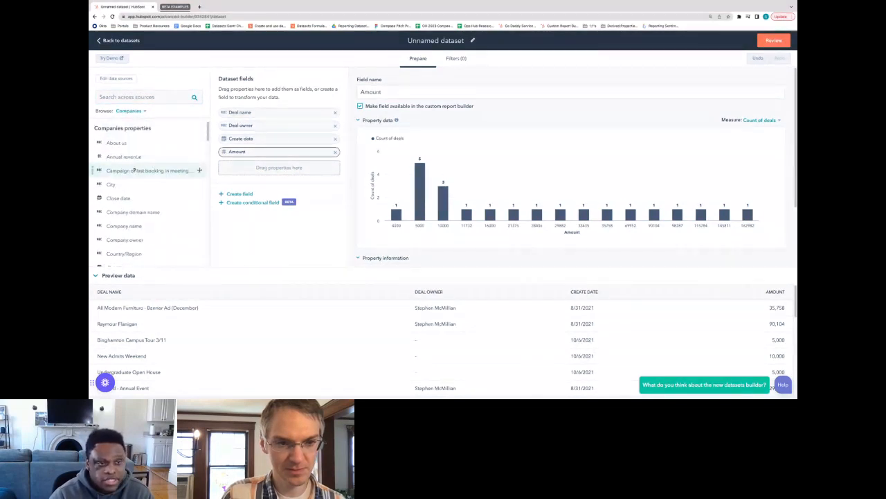
scroll(154, 146, down, 5)
click(131, 111)
click(124, 146)
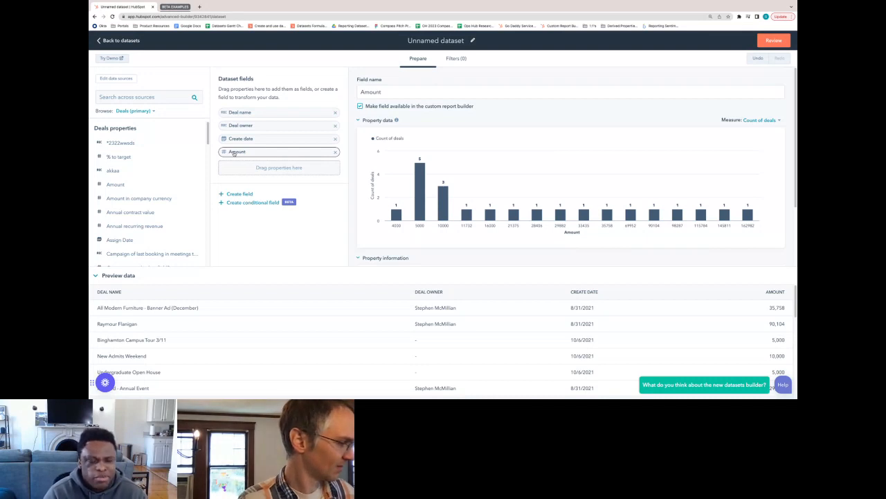
- Rename the Deal owner dataset field to Account Executive
click(239, 125)
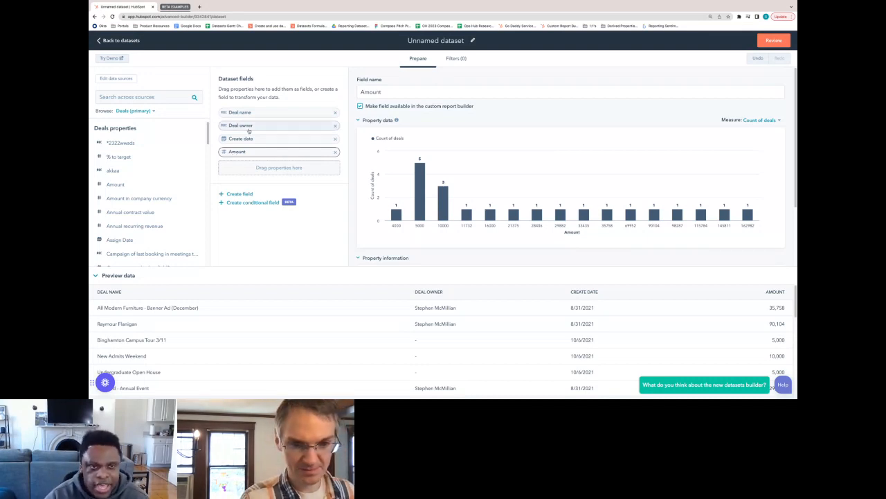
double_click(388, 93)
key(ctrl+a)
text(Acc)
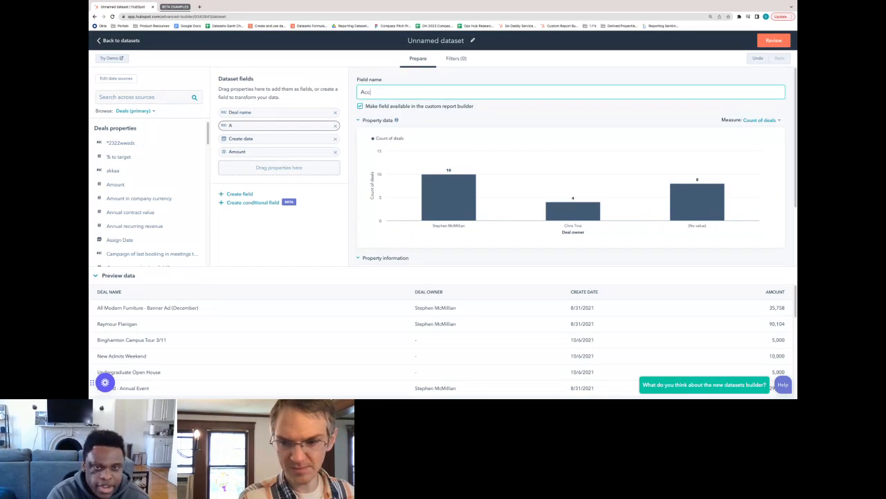
text(ount Executives)
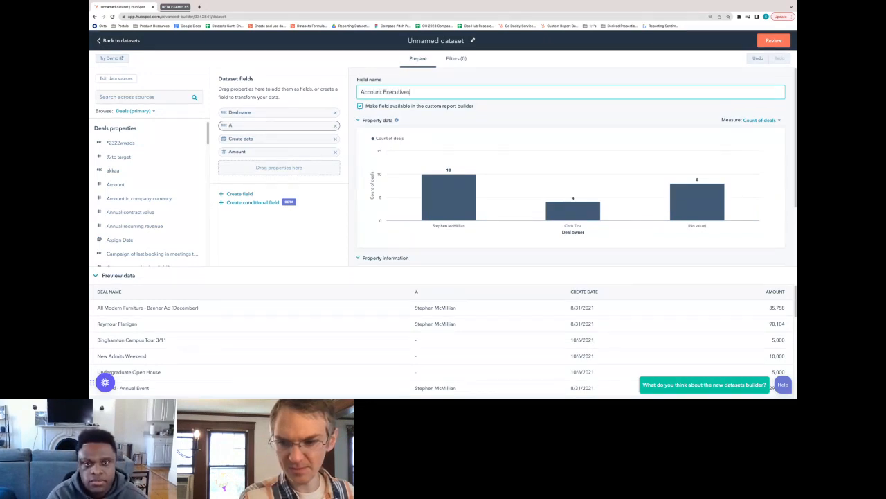
click(330, 75)
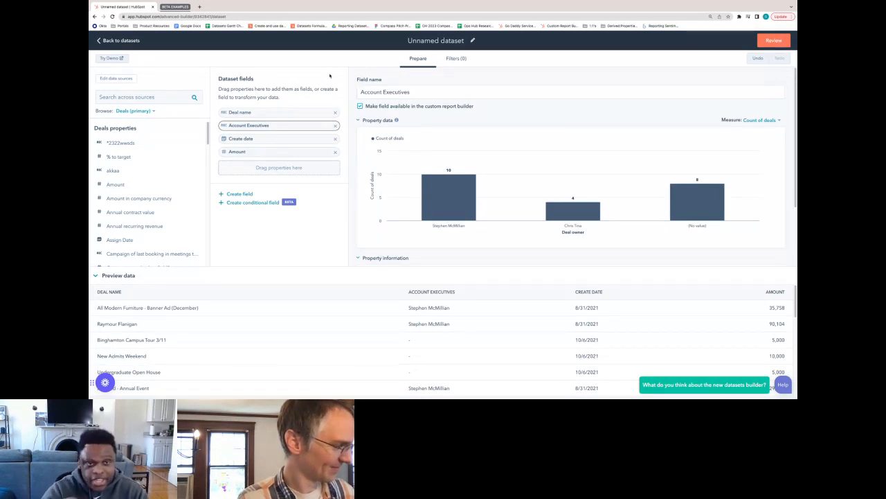
click(415, 91)
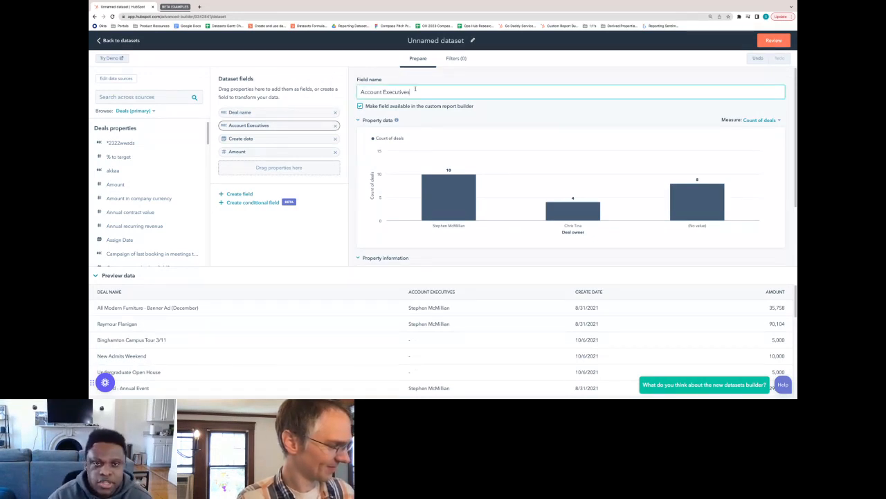
key(BackSpace)
click(280, 234)
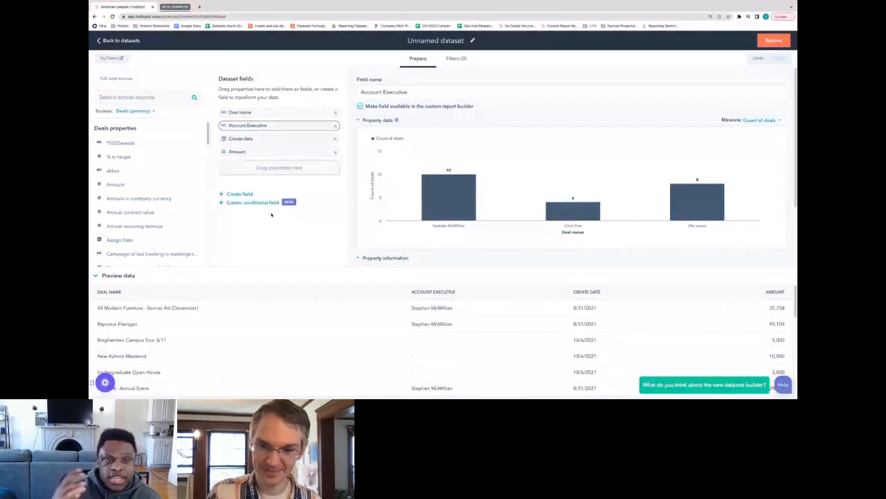
- Create a new formula field in the dataset and rename the Amount field to MRR
click(241, 194)
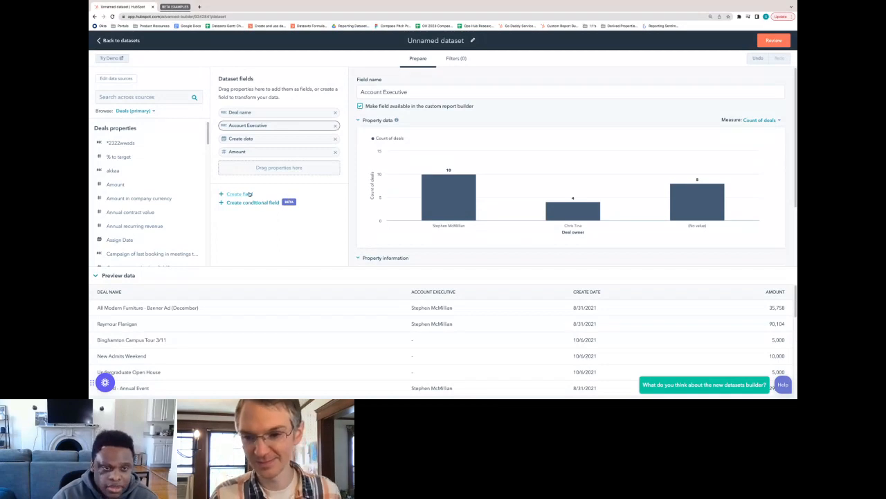
click(390, 94)
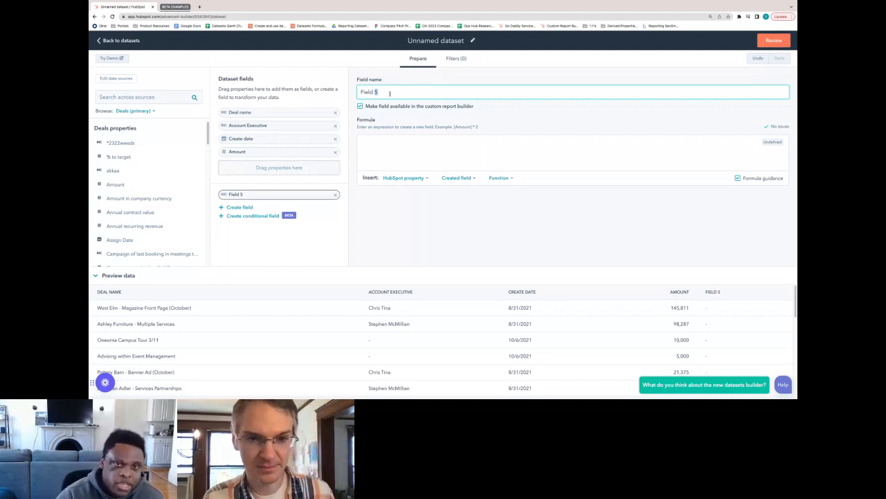
click(271, 153)
double_click(405, 91)
text(MRR)
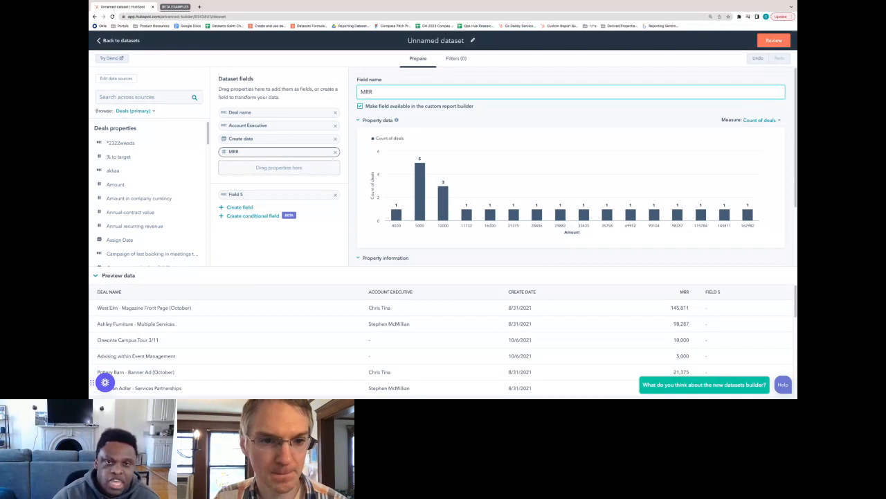
click(303, 236)
- Rename the new formula field to ARR and set its formula to [MRR] * 12
click(282, 194)
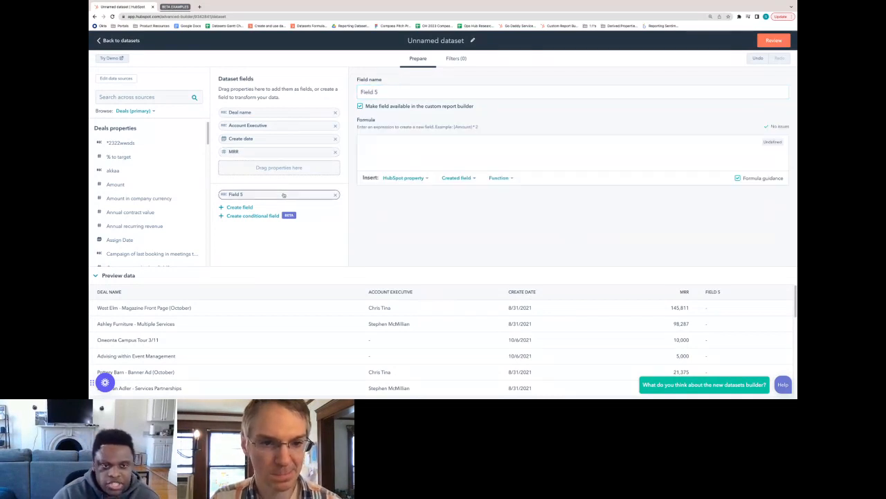
click(385, 96)
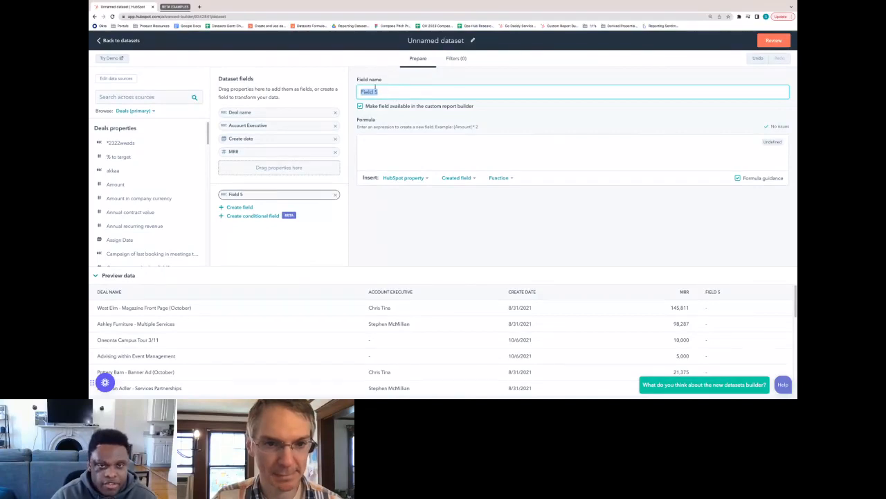
text(ARR)
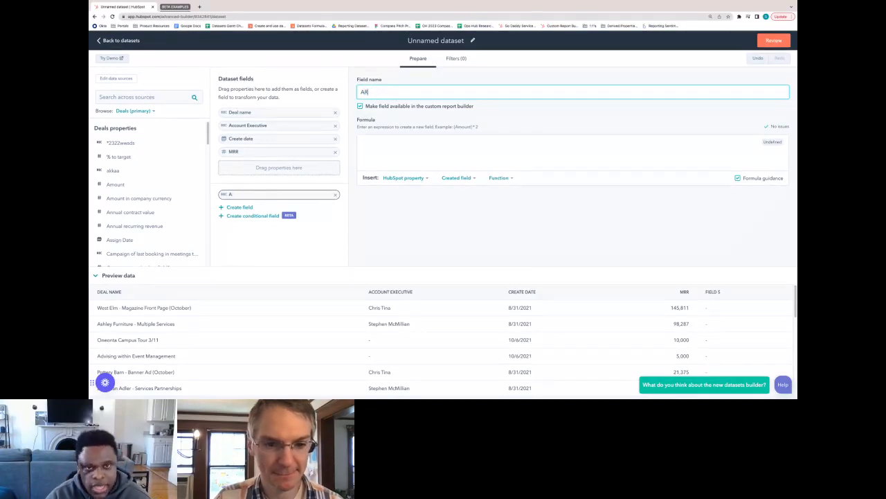
click(392, 141)
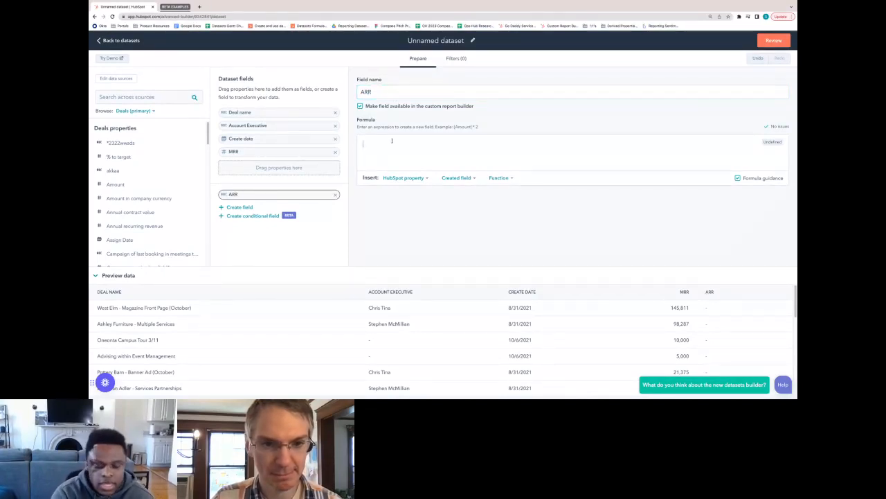
text([MRR])
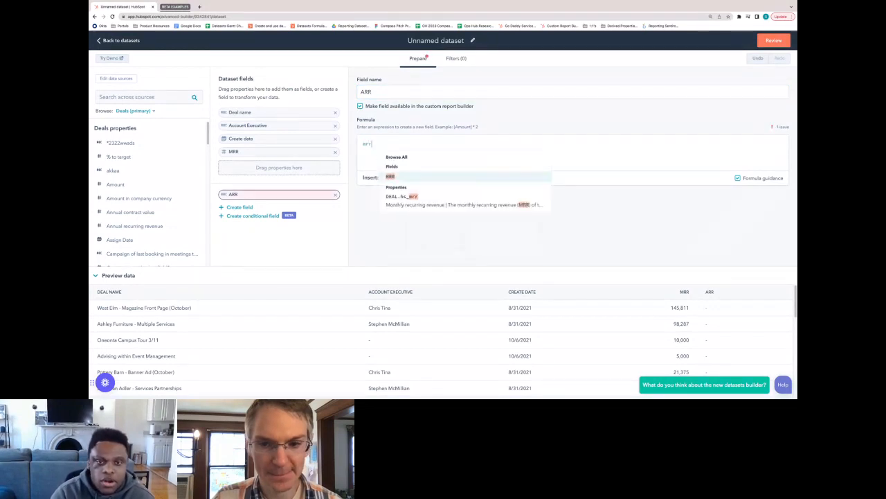
text( * 12)
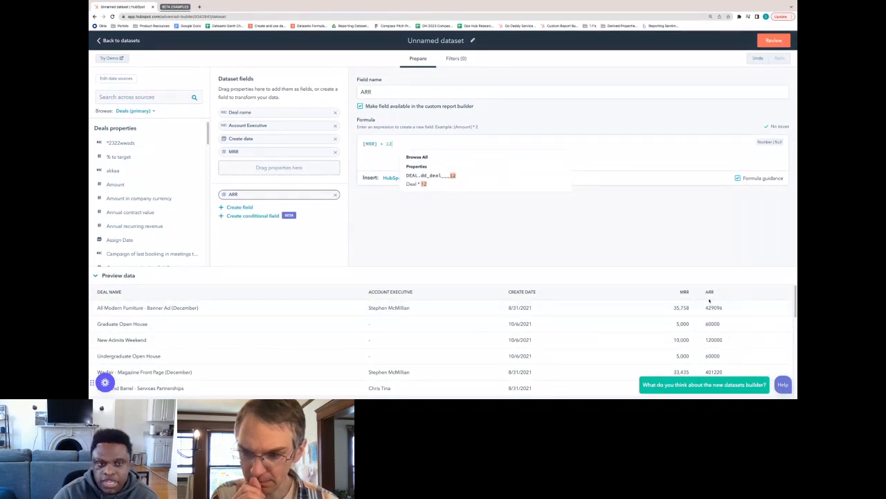
click(443, 235)
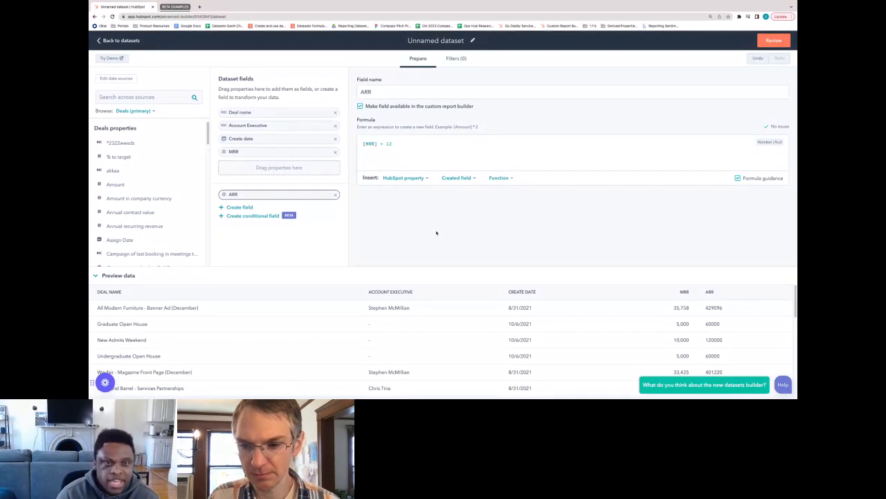
- Create another formula field and insert the DATEDIFF function into its formula
click(240, 207)
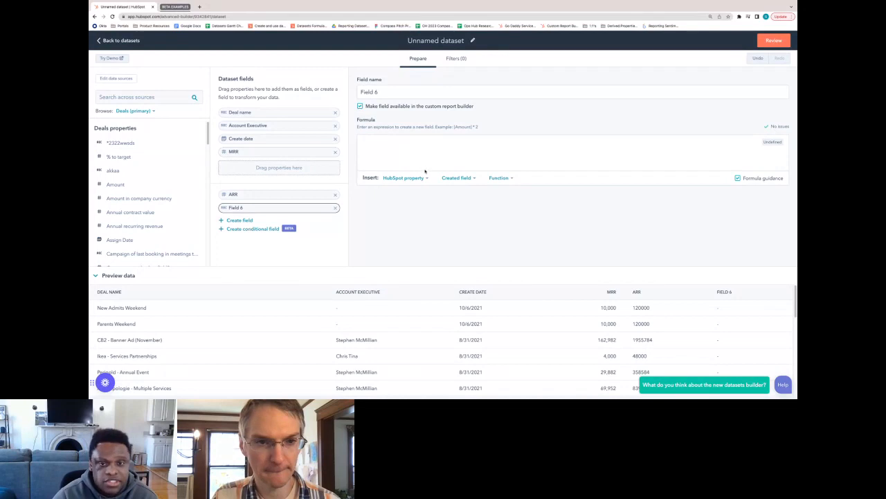
click(375, 140)
click(501, 178)
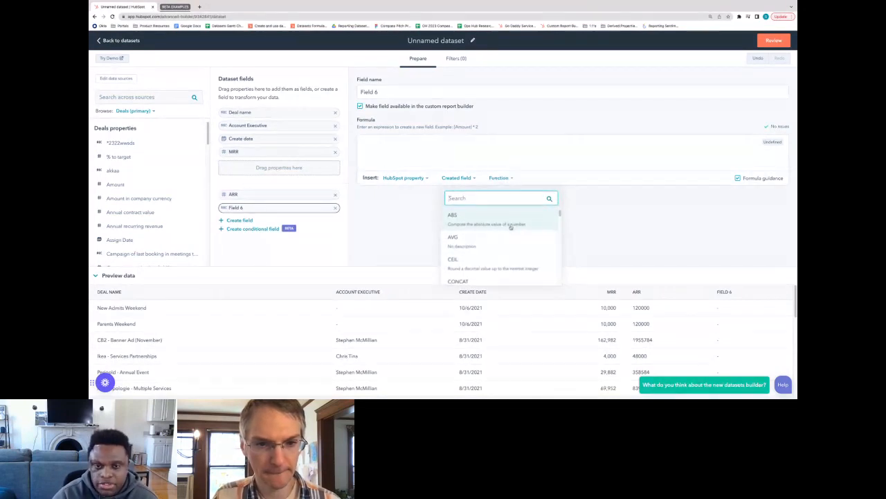
scroll(492, 239, down, 2)
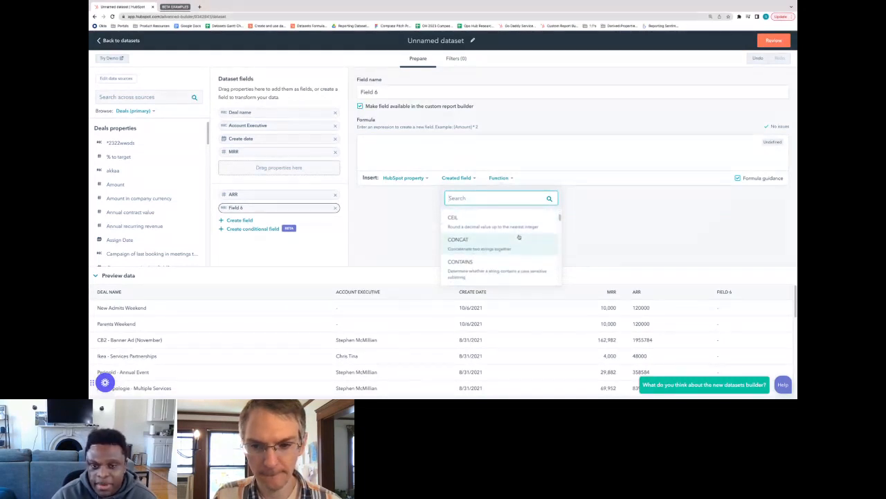
scroll(518, 237, down, 2)
scroll(518, 237, down, 1)
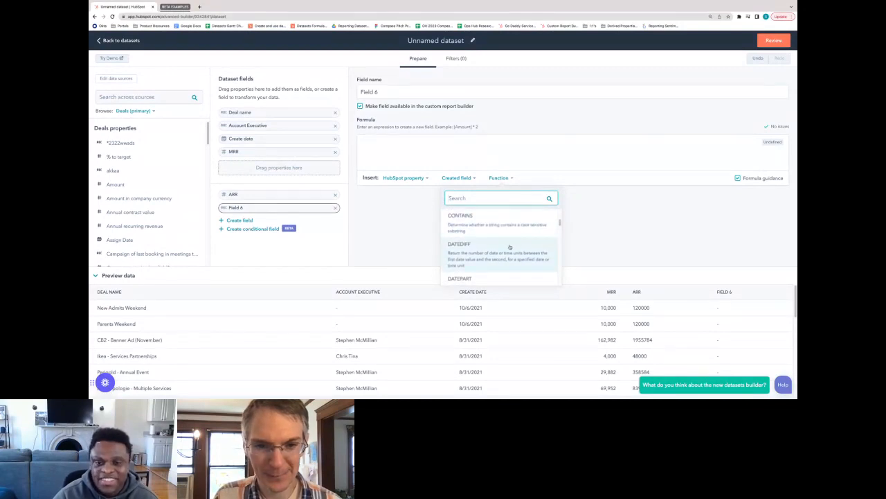
click(498, 253)
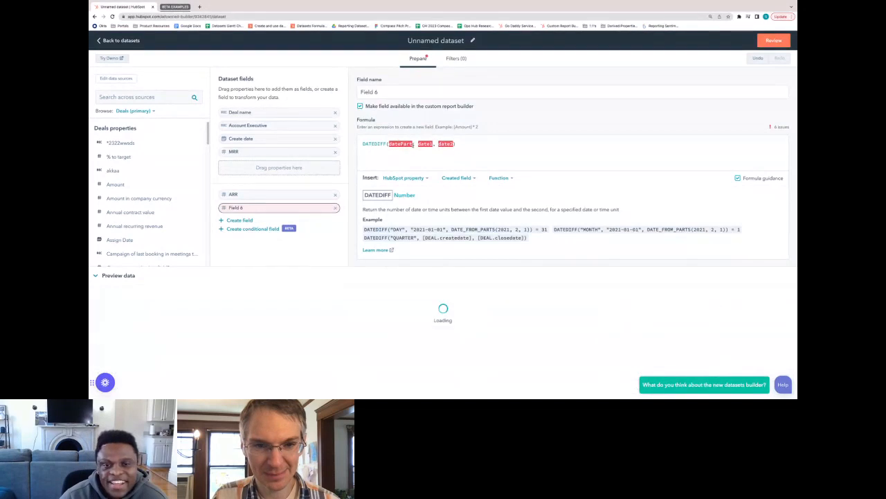
- Set the datePart argument of the DATEDIFF formula to "DAY"
click(414, 145)
key(BackSpace)
key(BackSpace)
key(BackSpace)
key(BackSpace)
key(BackSpace)
key(BackSpace)
key(BackSpace)
key(BackSpace)
text("DAY")
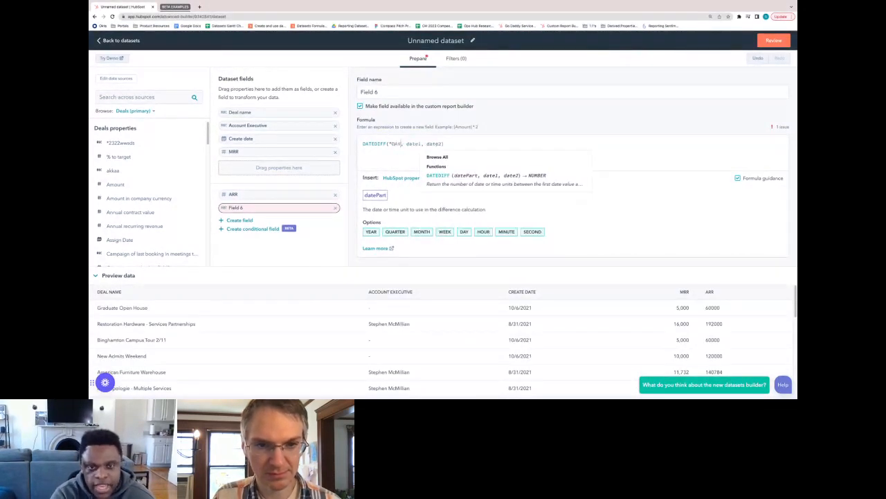
text(")
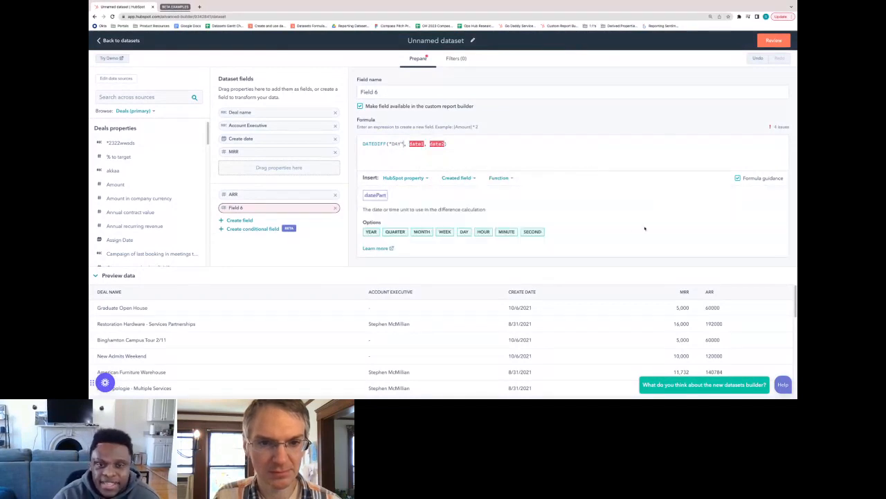
- Set the DATEDIFF start date to the Create date field and the end date to NOW()
click(425, 144)
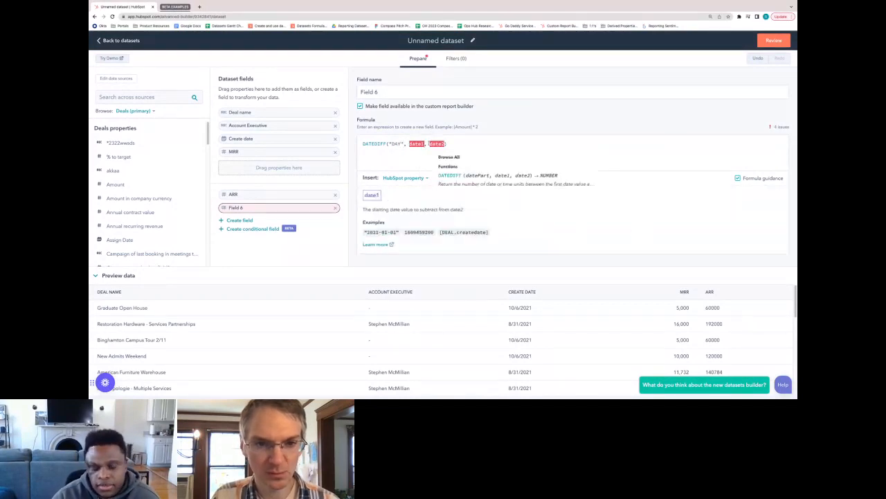
key(BackSpace)
key(BackSpace)
key(BackSpace)
key(BackSpace)
text(crea)
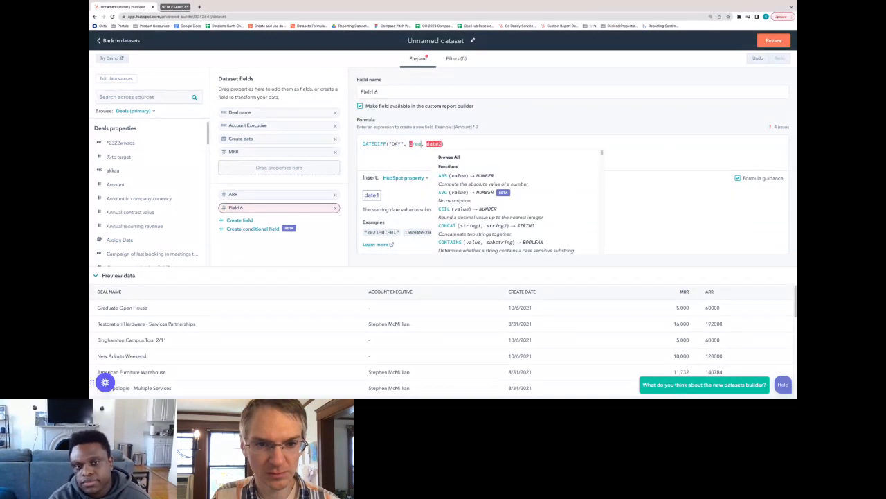
click(455, 176)
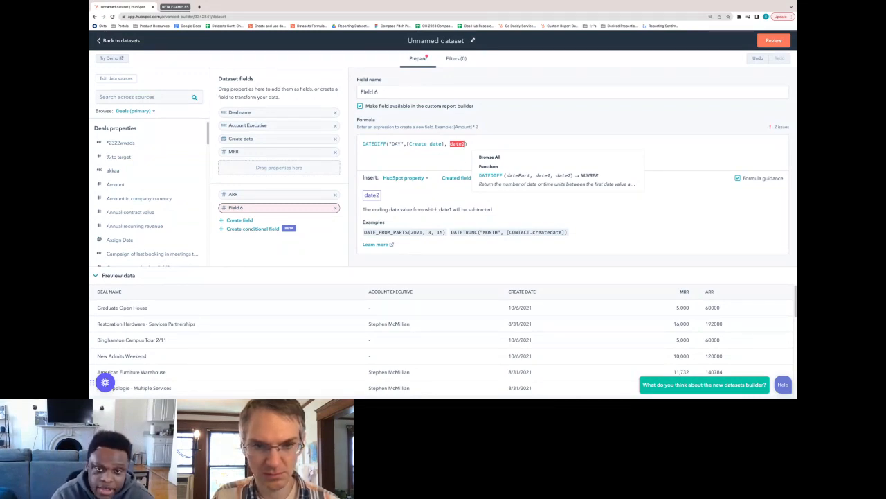
text(now)
key(Return)
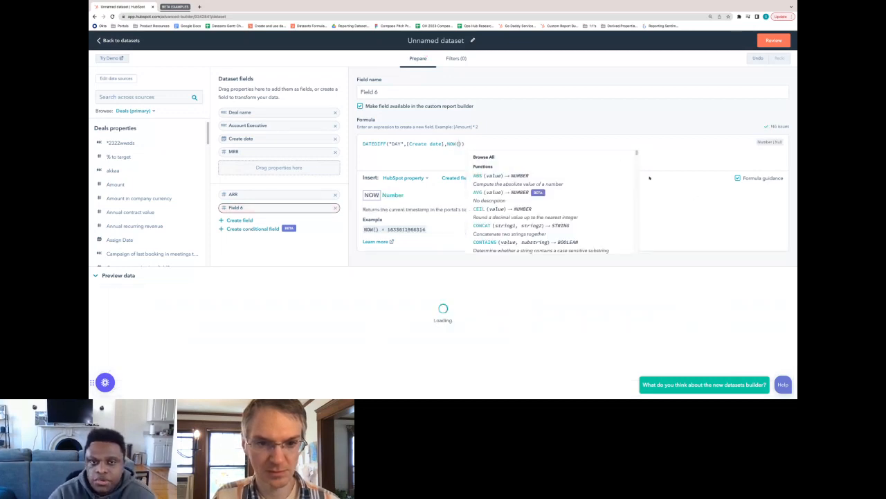
- Rename the DATEDIFF formula field to Days Since Create
triple_click(397, 95)
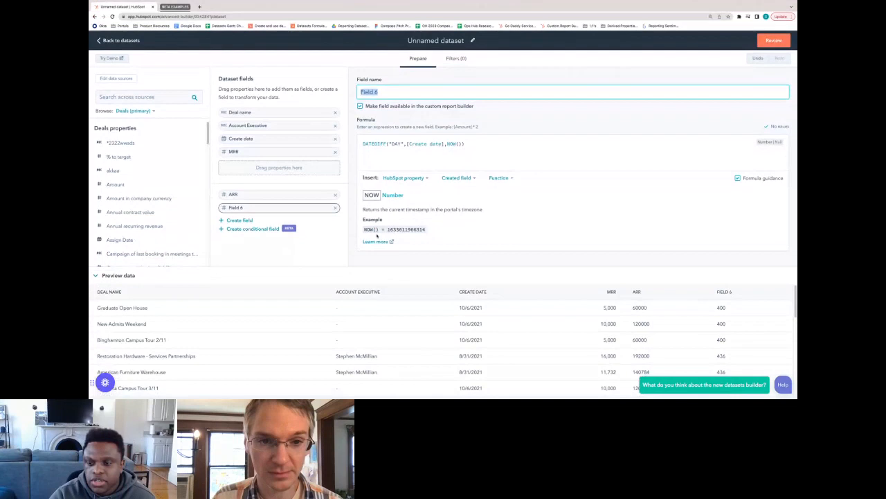
triple_click(381, 93)
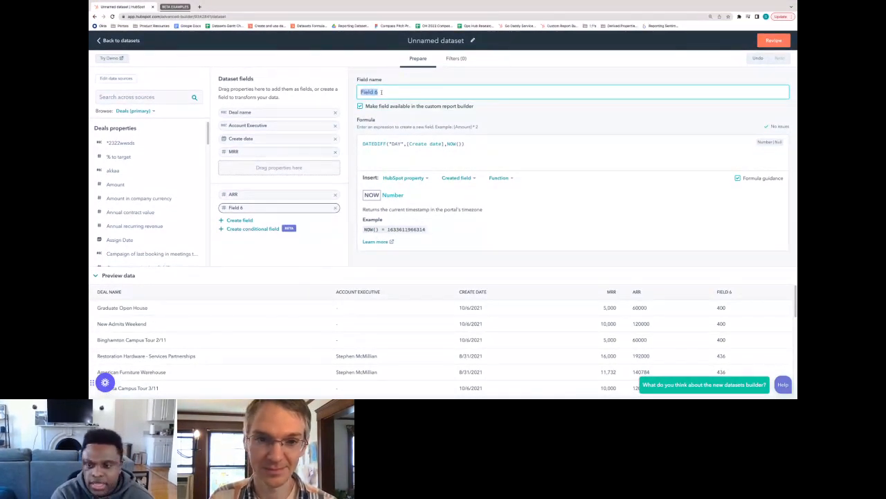
text(Days Si)
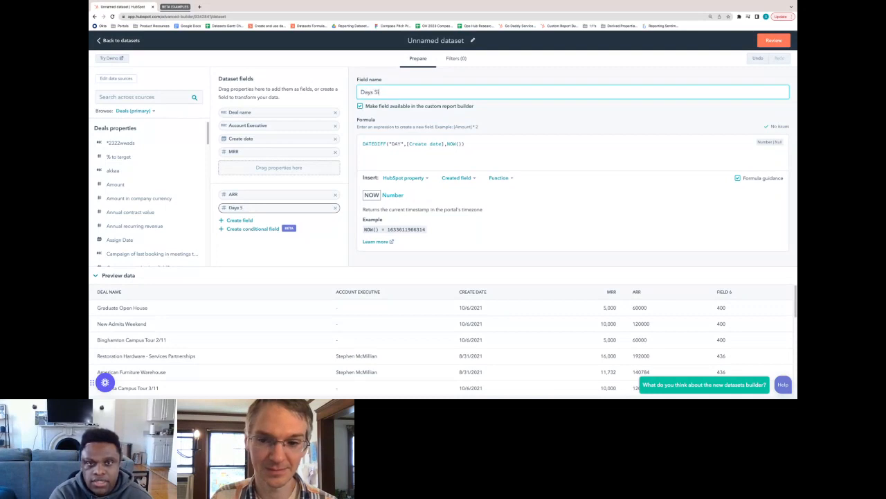
text(nce Create)
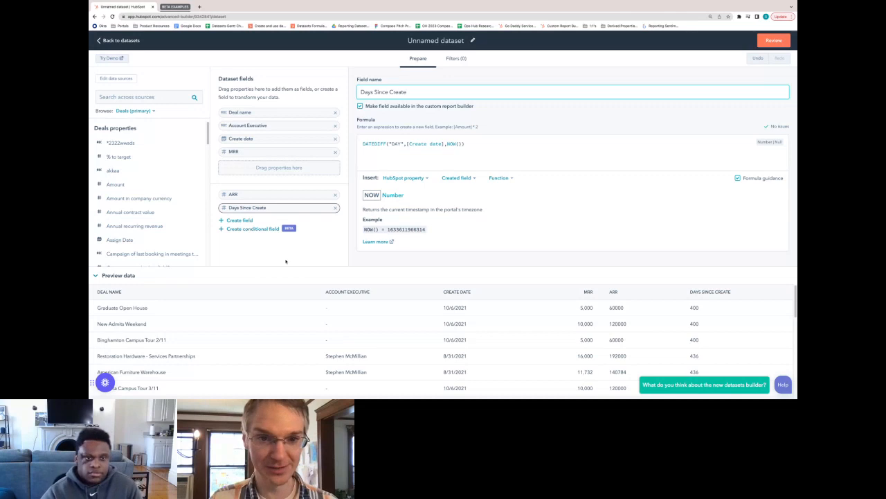
- Create another formula field with the formula NOW() and name it Today
click(240, 220)
text(NOW())
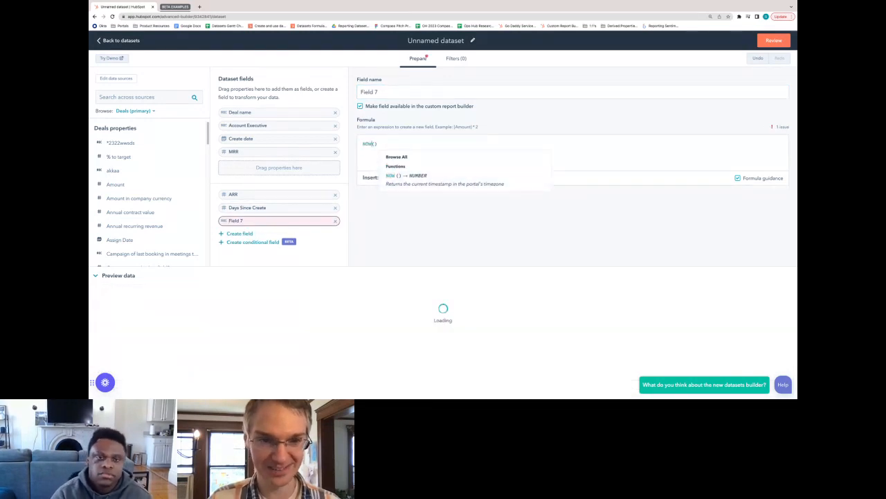
triple_click(386, 92)
text(Toda)
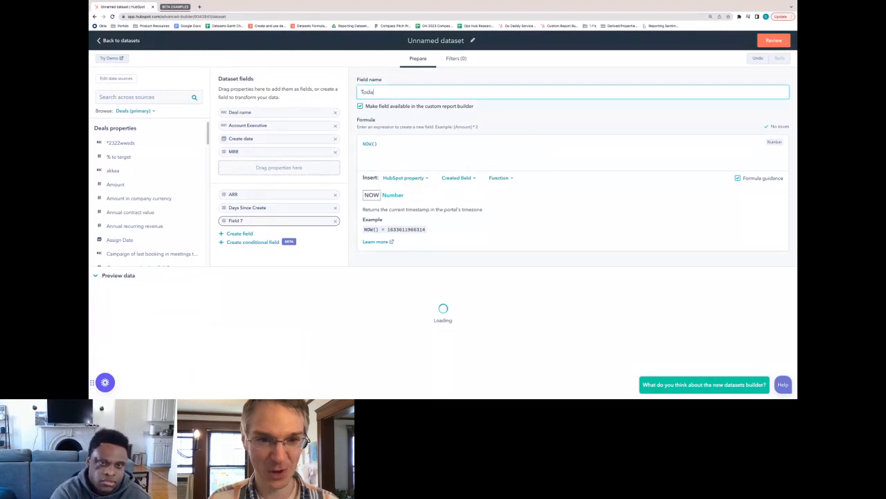
text(y)
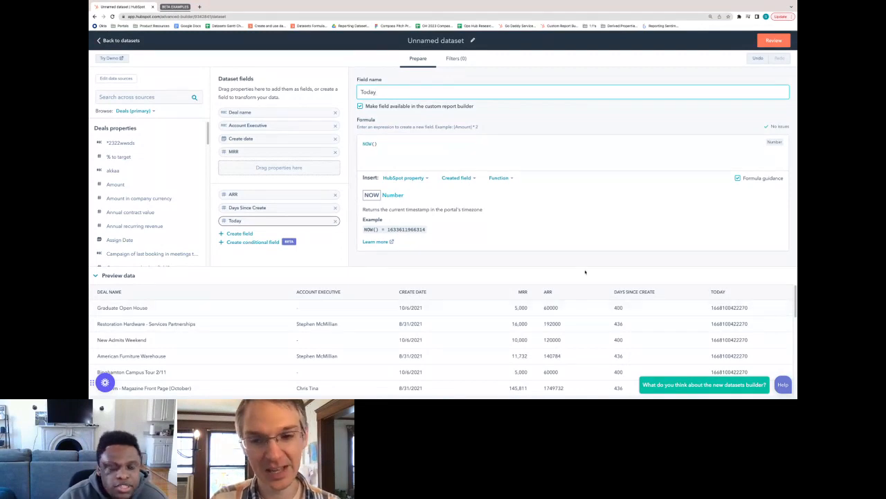
- Try to replace the Today field's NOW() formula with the DATE_FROM_PARTS function
click(363, 143)
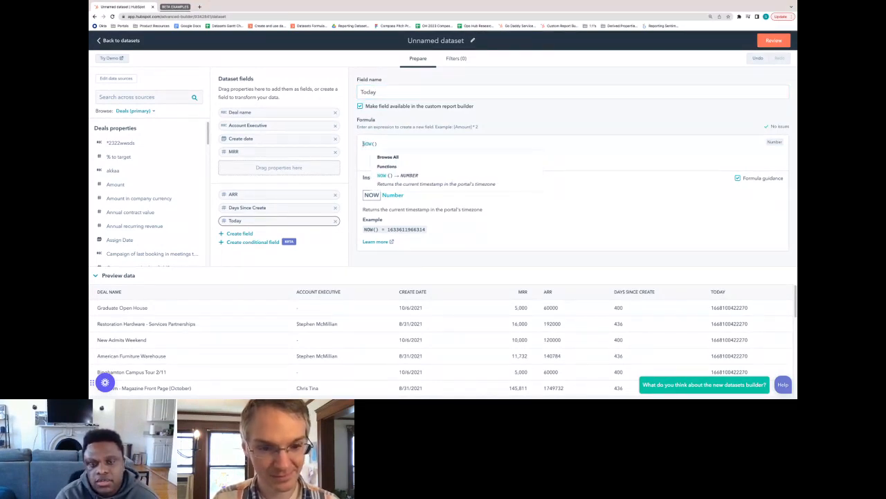
text(date)
key(Delete)
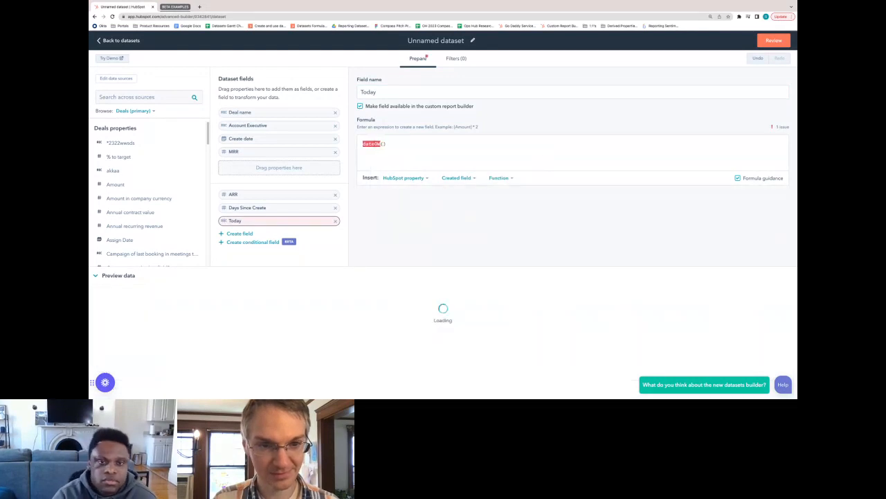
key(BackSpace)
key(BackSpace)
key(BackSpace)
key(BackSpace)
key(BackSpace)
key(BackSpace)
key(BackSpace)
key(BackSpace)
text(da)
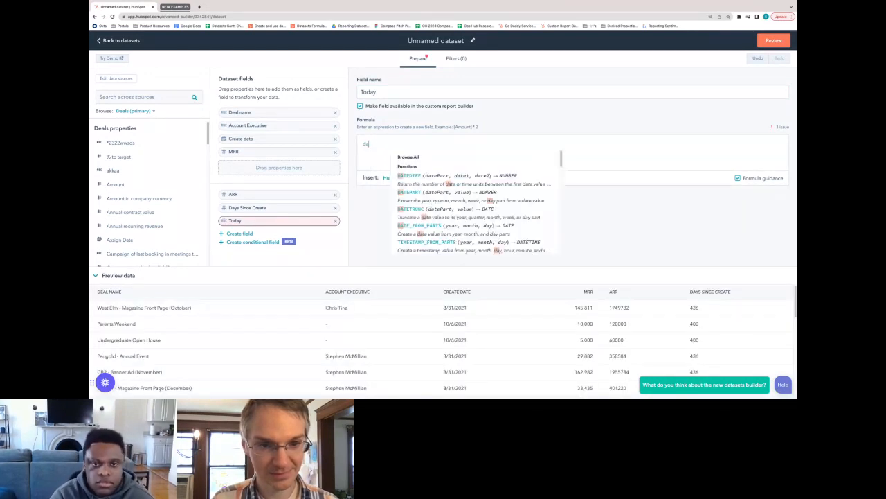
text(te)
key(BackSpace)
text(e)
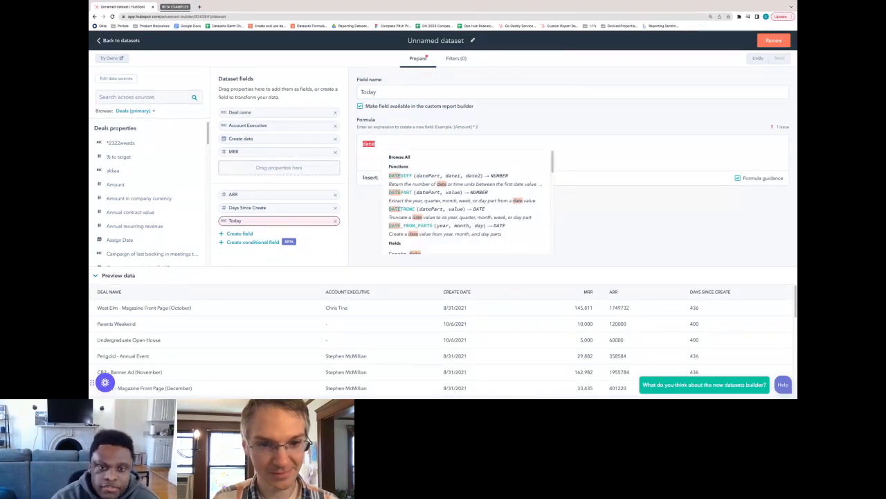
click(443, 229)
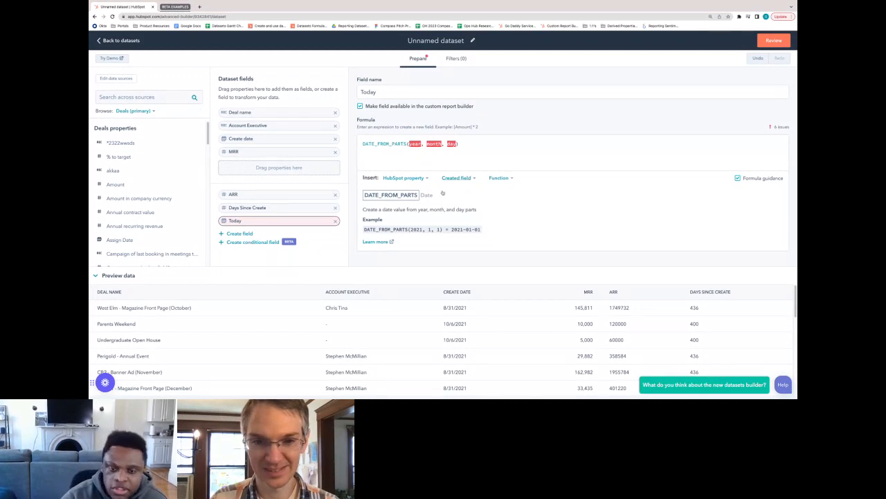
drag(475, 307, 435, 308)
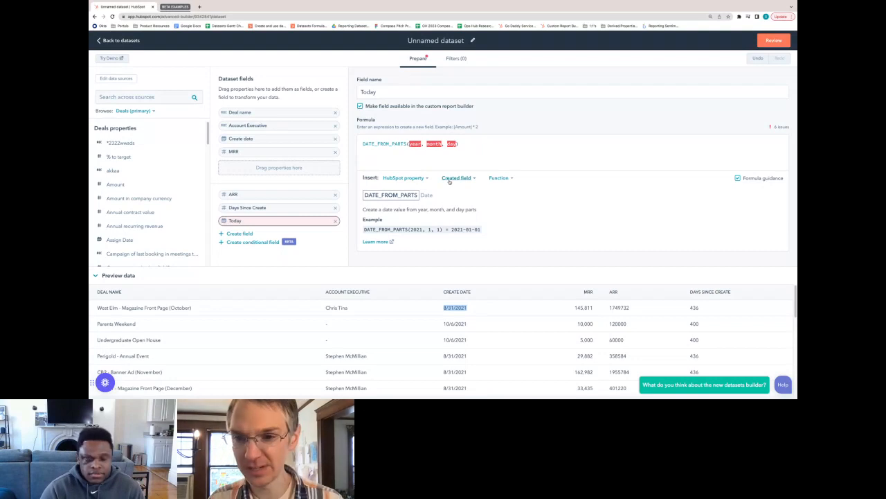
- Clear both the formula and the name of the Today field
click(460, 144)
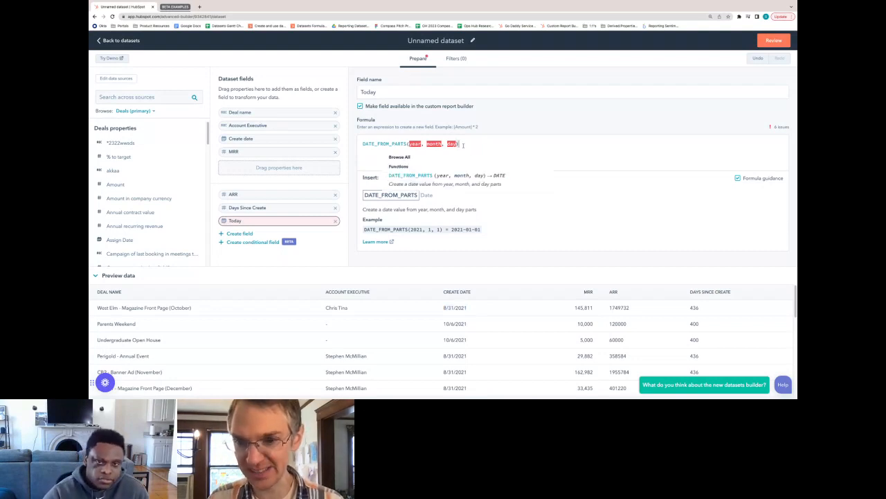
key(super+a)
key(BackSpace)
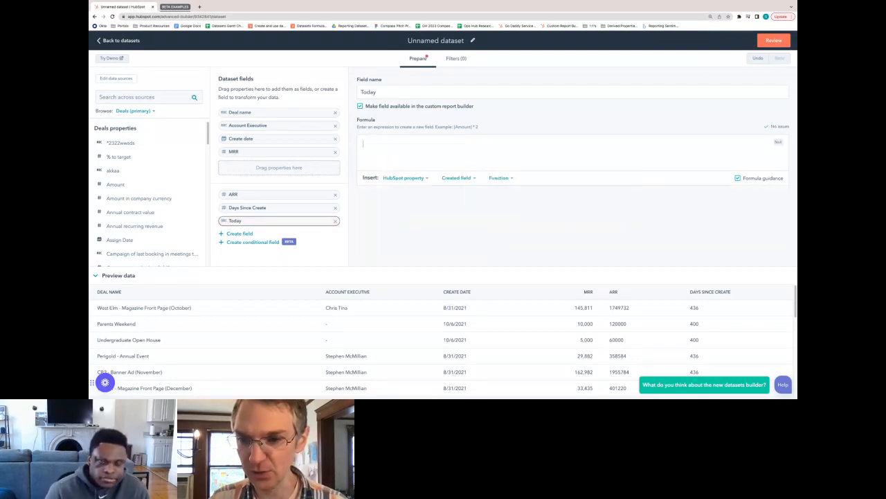
double_click(400, 94)
key(BackSpace)
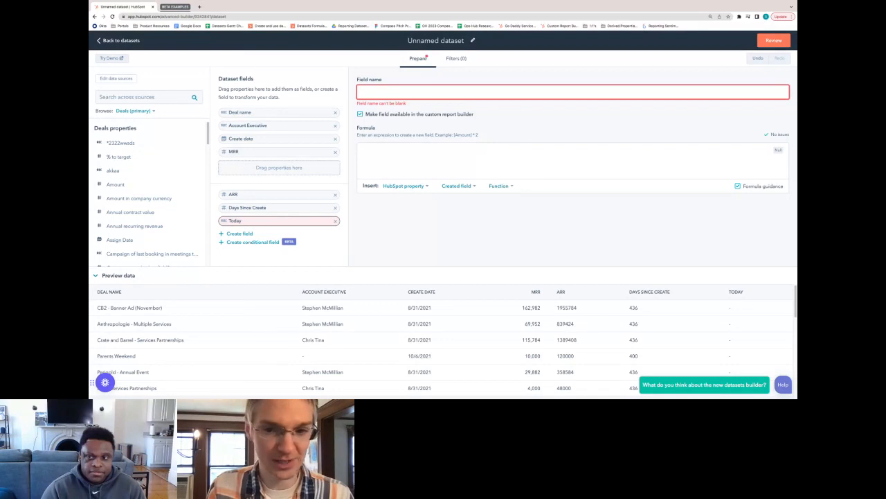
click(392, 151)
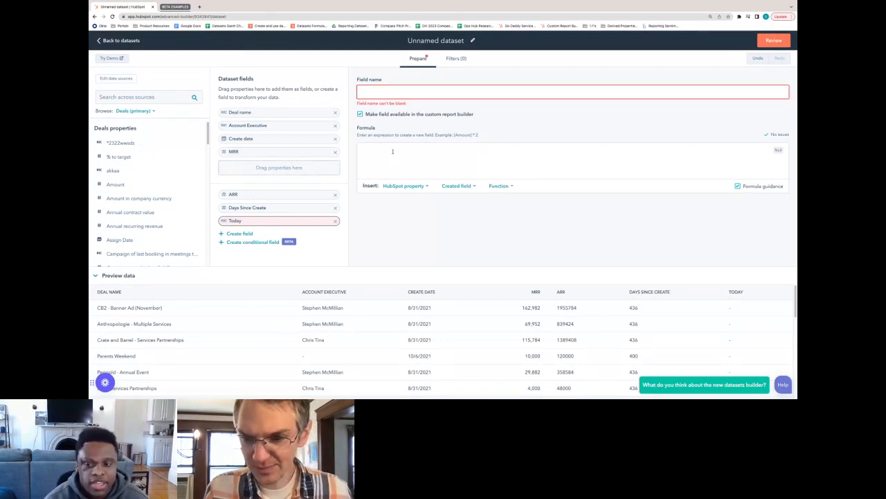
click(373, 90)
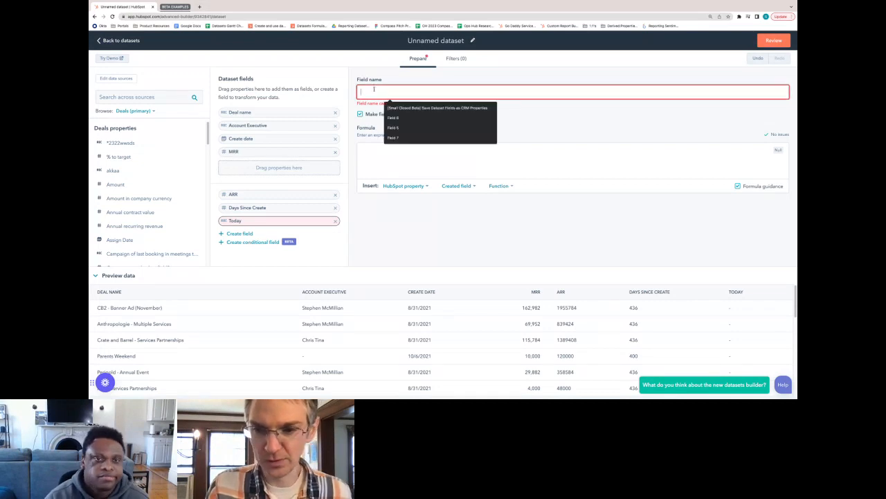
click(366, 68)
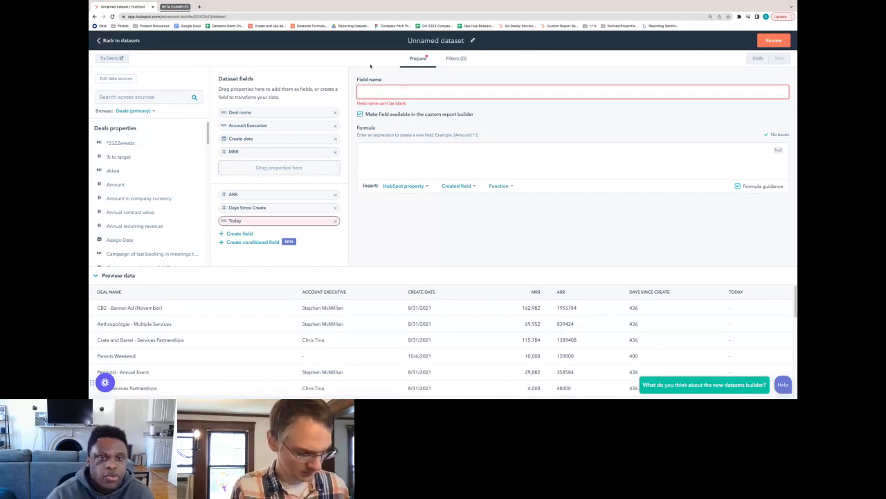
click(373, 163)
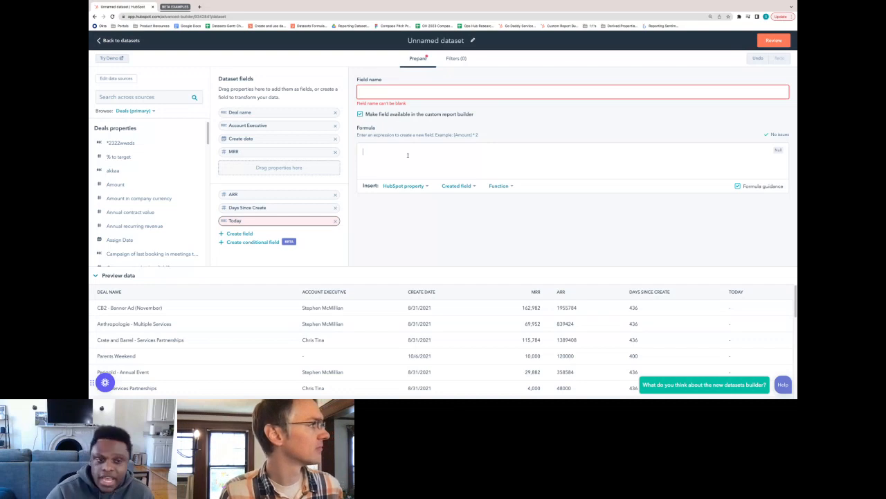
- Add a conditional field to the dataset and look over its IF/THEN condition settings
click(253, 242)
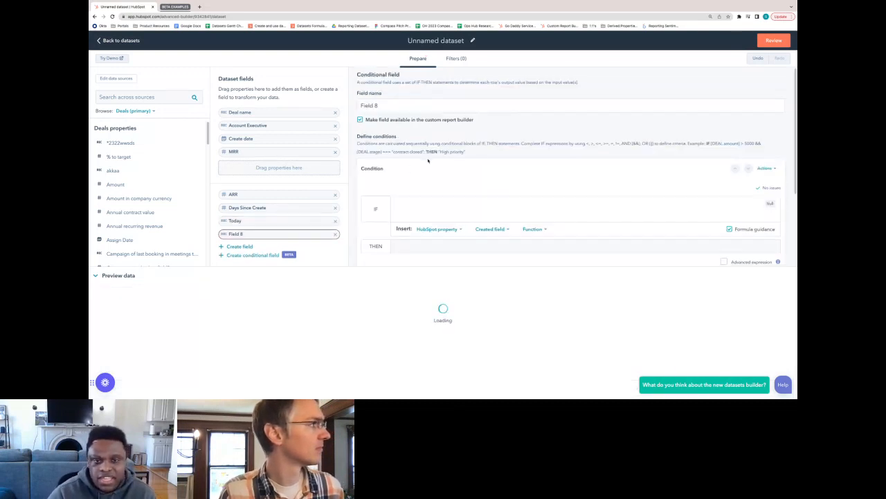
scroll(428, 161, down, 3)
scroll(429, 155, up, 2)
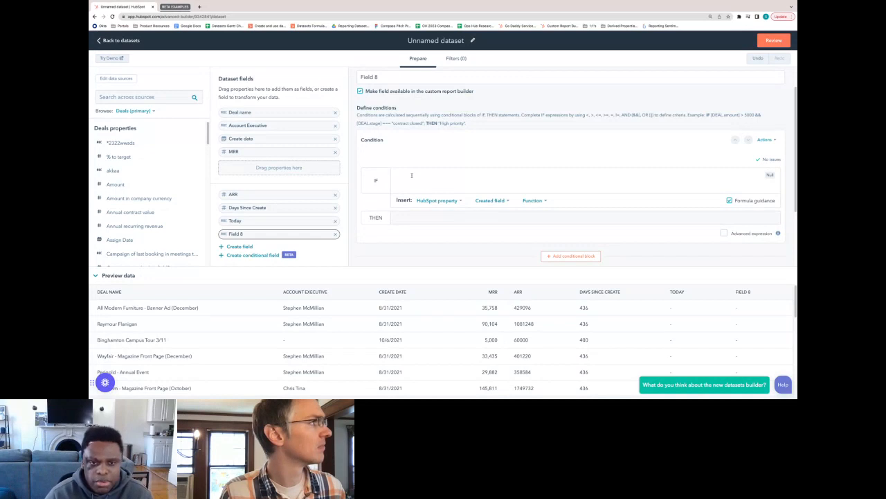
scroll(416, 175, up, 1)
scroll(423, 173, down, 3)
scroll(424, 173, up, 4)
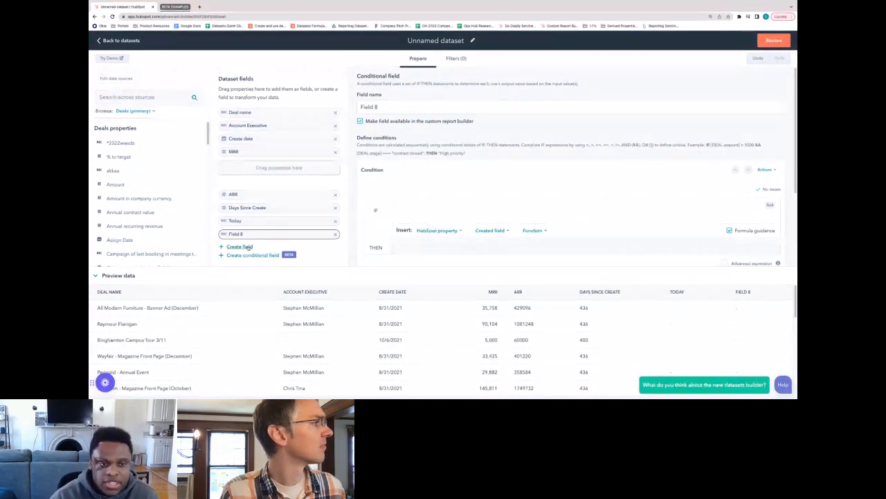
- Create a formula field named Priority and remove the empty conditional field above it
click(242, 246)
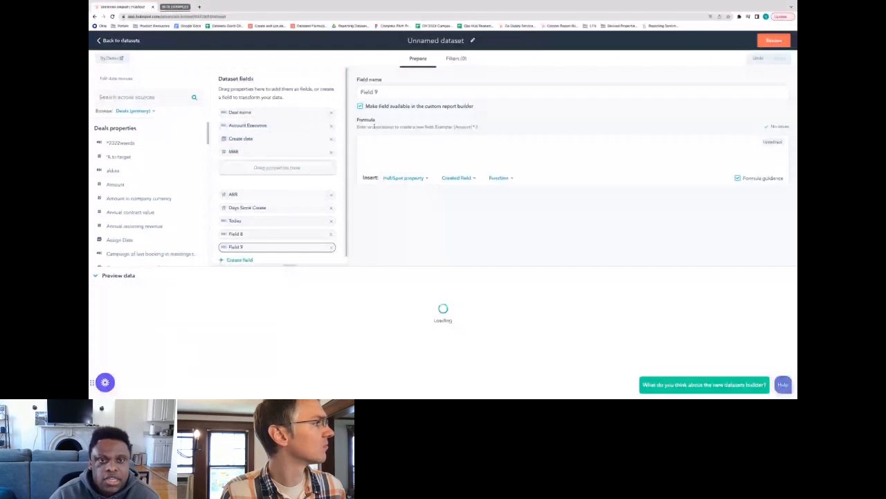
triple_click(392, 86)
key(BackSpace)
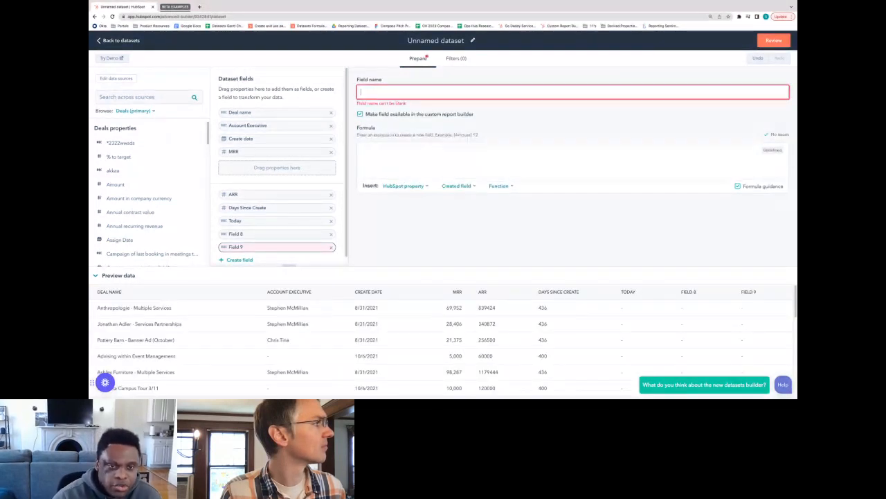
click(331, 234)
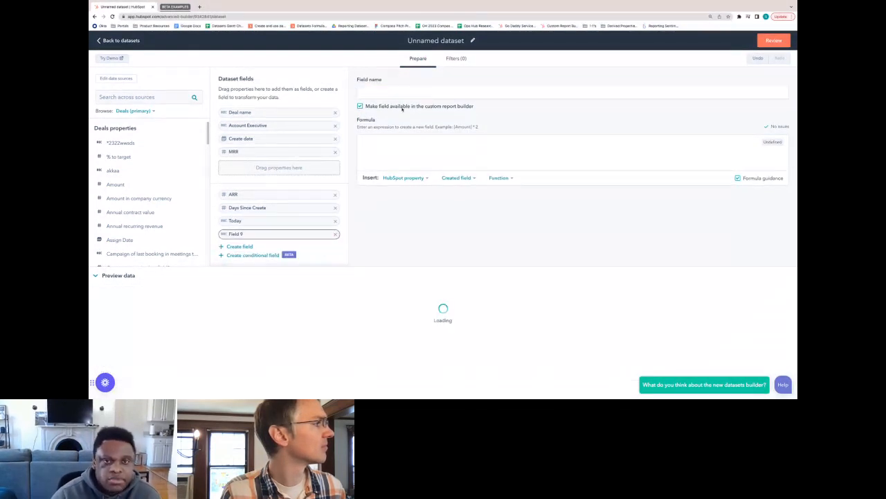
click(391, 89)
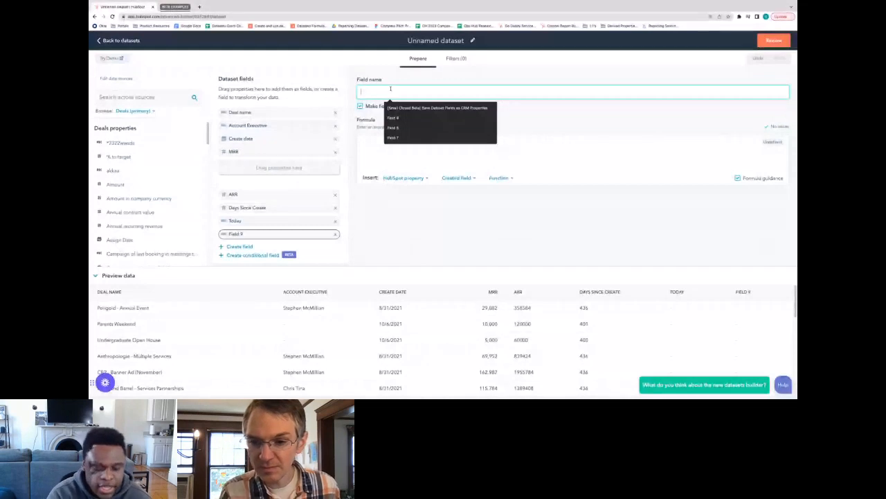
text(Profit)
text(ty)
- Insert the IF function into the Priority field's formula
click(402, 150)
text(if)
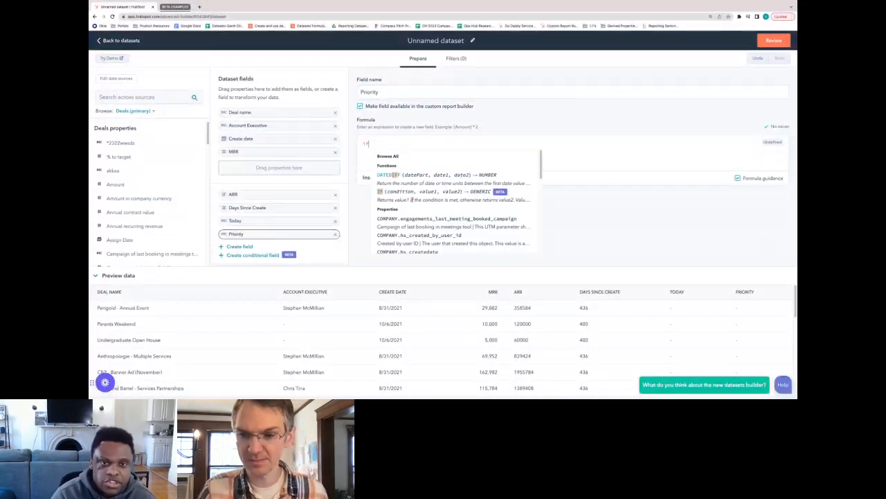
key(Down)
key(Return)
- Replace the IF function's condition placeholder with the MRR field followed by a greater-than operator
click(399, 143)
key(BackSpace)
key(BackSpace)
key(BackSpace)
key(BackSpace)
key(BackSpace)
key(BackSpace)
key(BackSpace)
key(BackSpace)
key(BackSpace)
text(mrr, value1, value2))
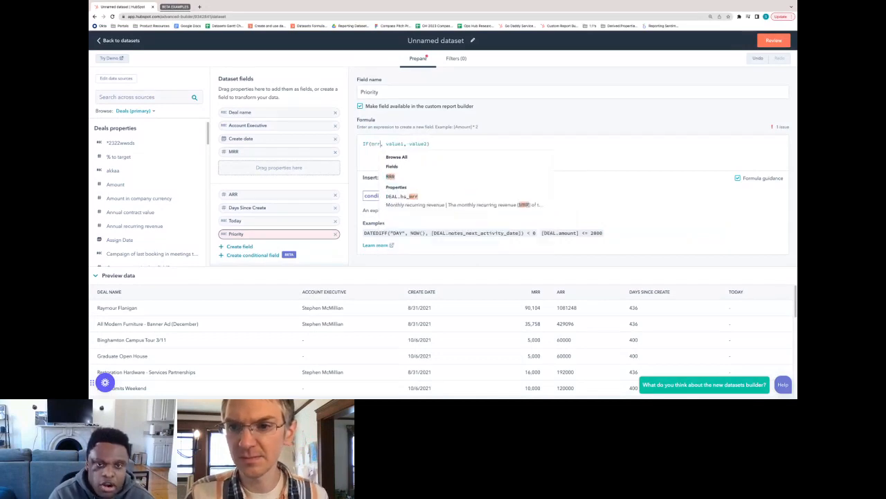
key(Return)
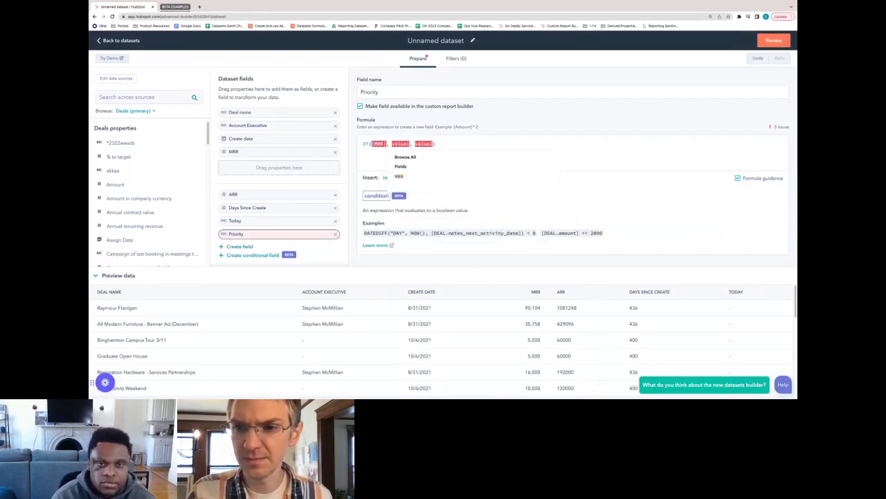
text(>)
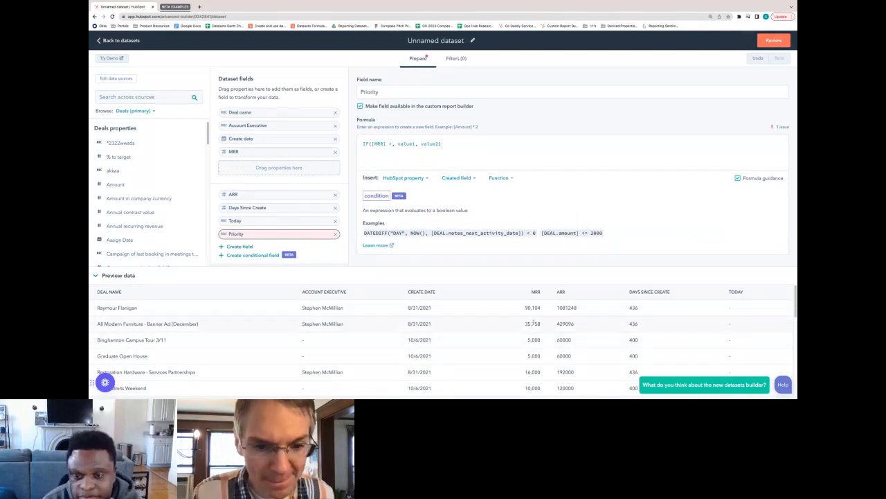
- Check the previewed revenue values and replace MRR with the ARR field in the IF condition
scroll(537, 331, down, 1)
scroll(536, 326, down, 1)
scroll(547, 326, up, 3)
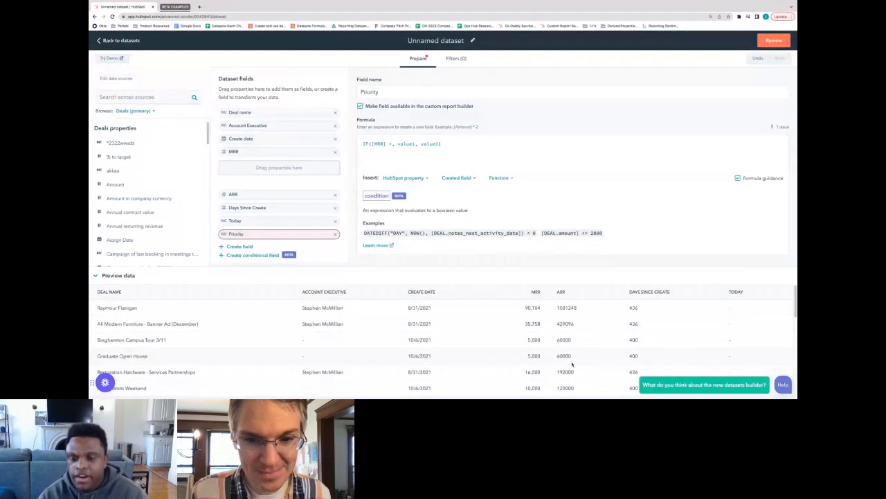
click(382, 144)
key(BackSpace)
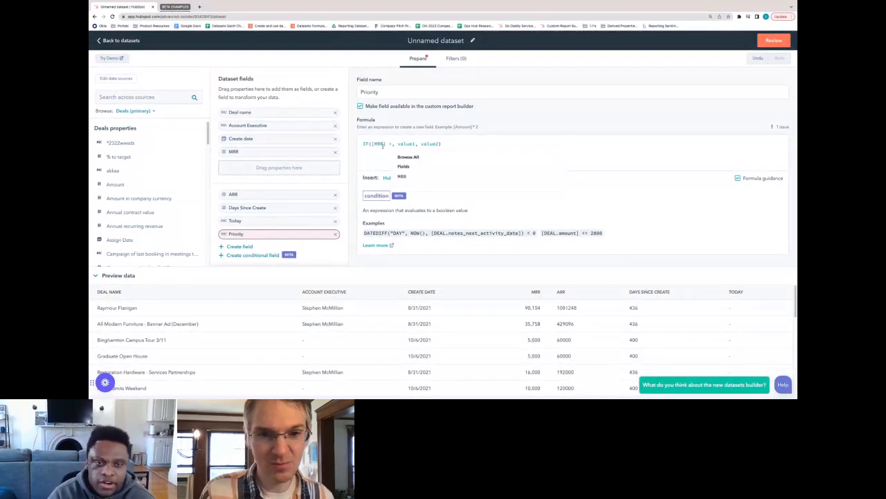
key(BackSpace)
key(BackSpace)
text(arr)
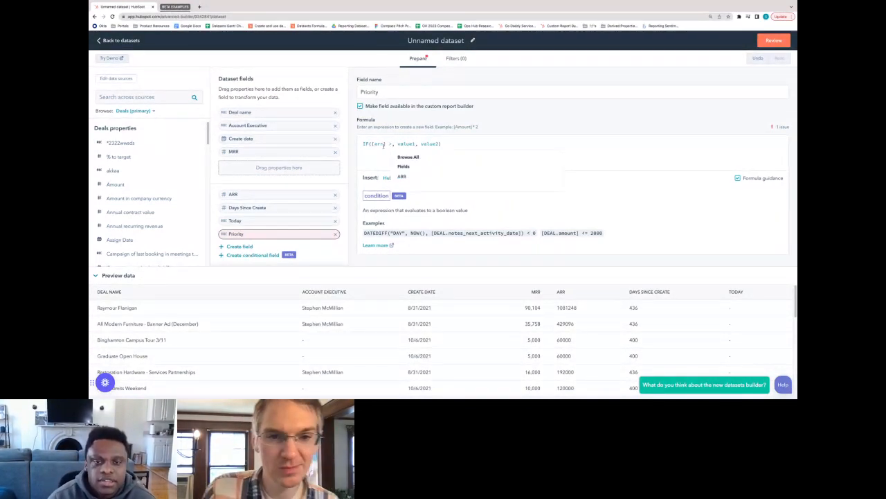
click(408, 177)
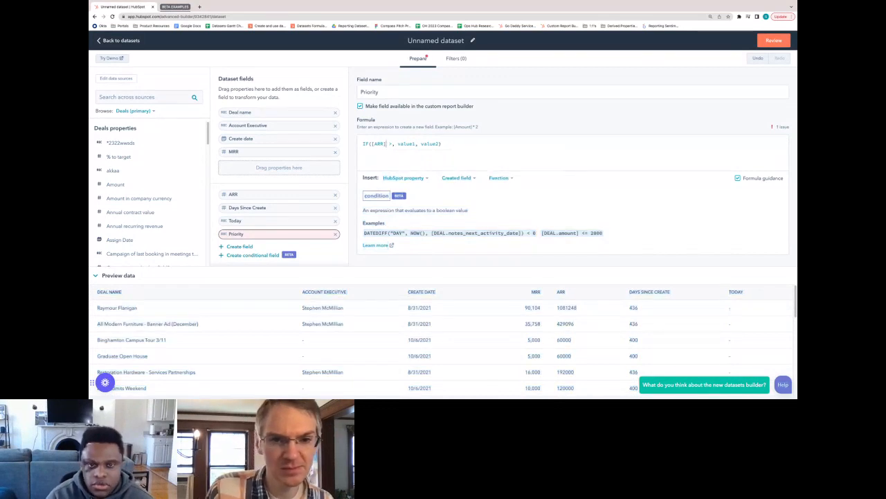
key(Right)
key(Right)
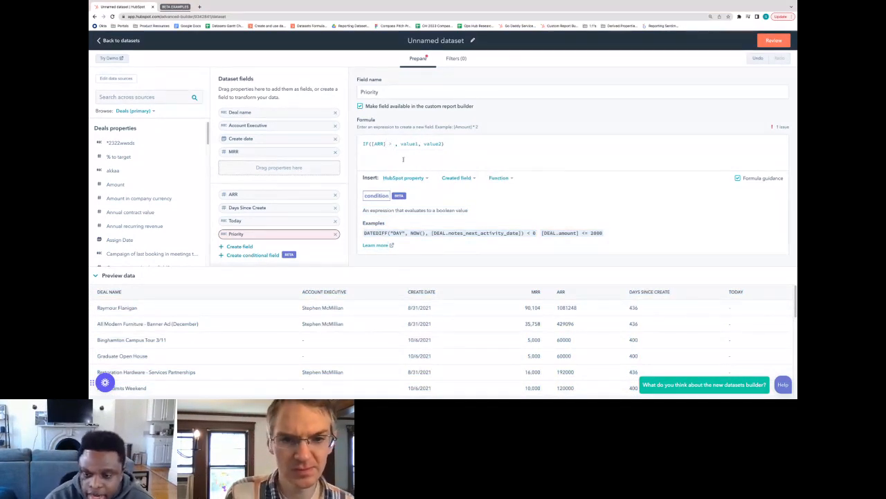
- Complete the IF condition with a threshold of 150000 after reviewing the ARR values in the preview
scroll(566, 347, down, 1)
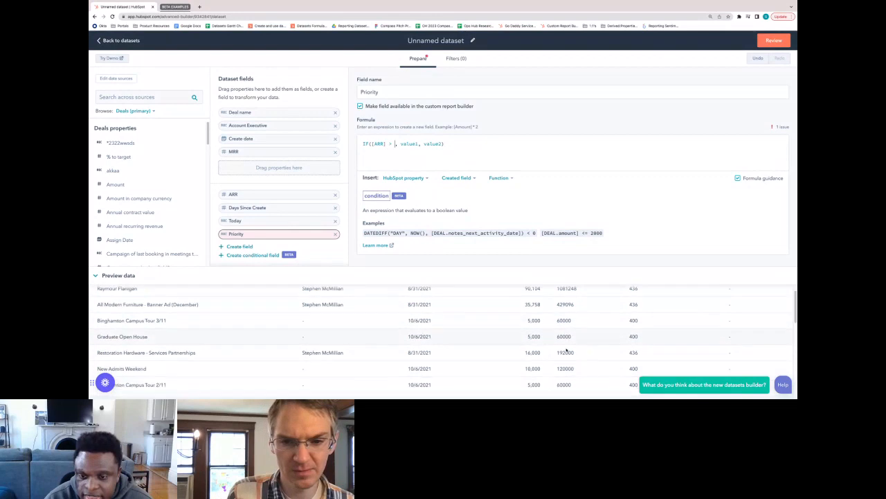
scroll(567, 358, up, 2)
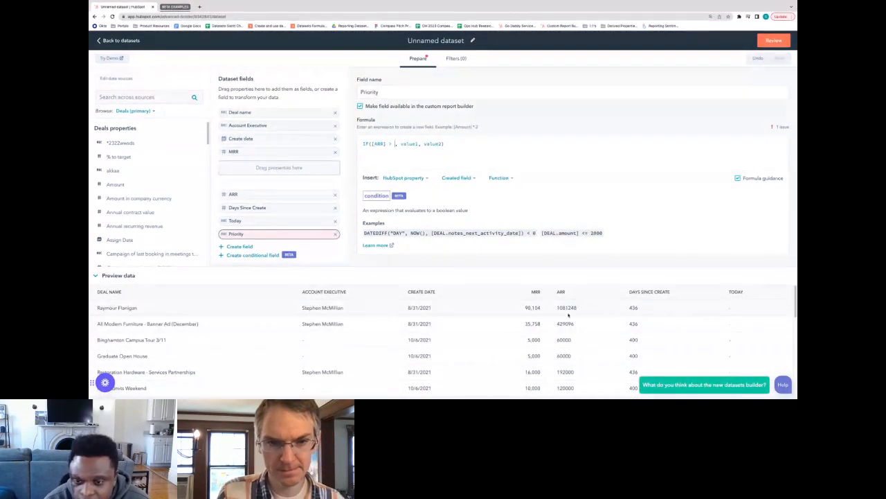
text(15000)
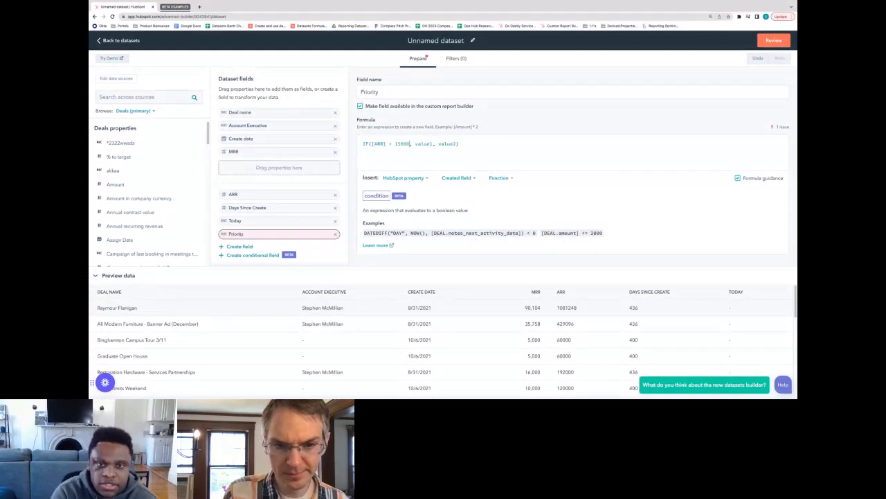
text(0)
- Replace the value1 placeholder in the Priority formula with "High Priority"
click(436, 144)
key(BackSpace)
key(BackSpace)
key(BackSpace)
key(BackSpace)
key(BackSpace)
key(BackSpace)
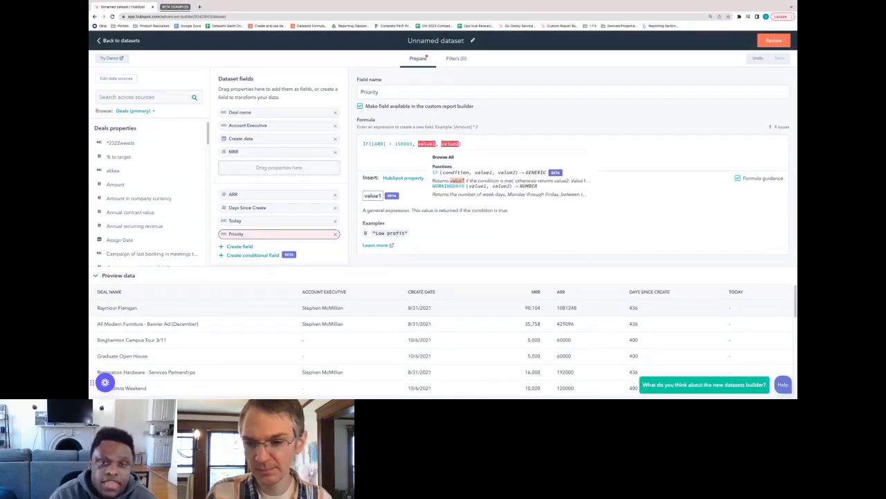
text(")
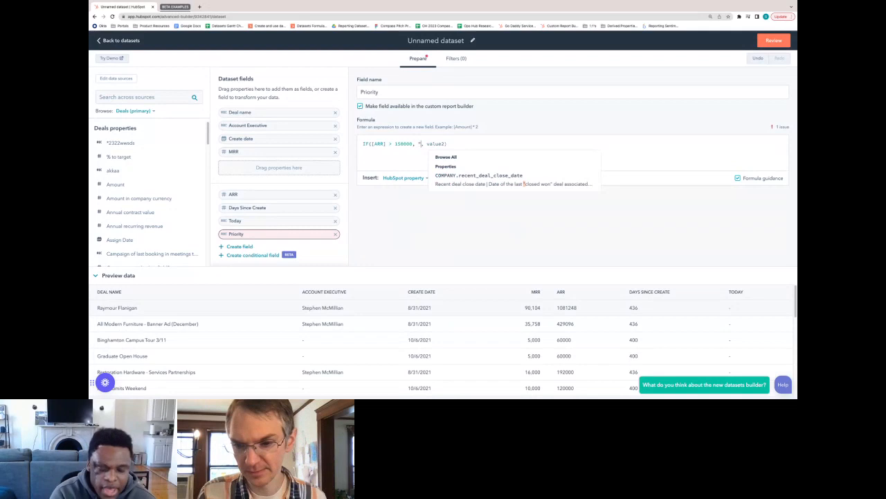
text(High Prior)
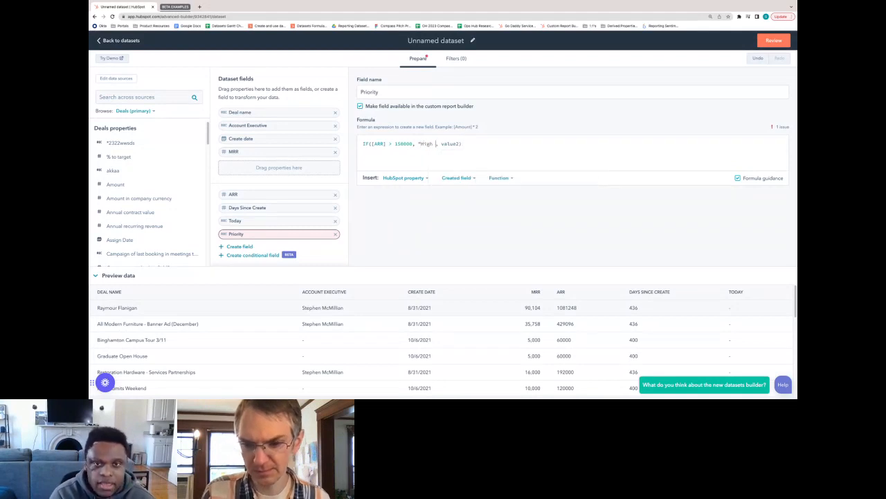
text(ity")
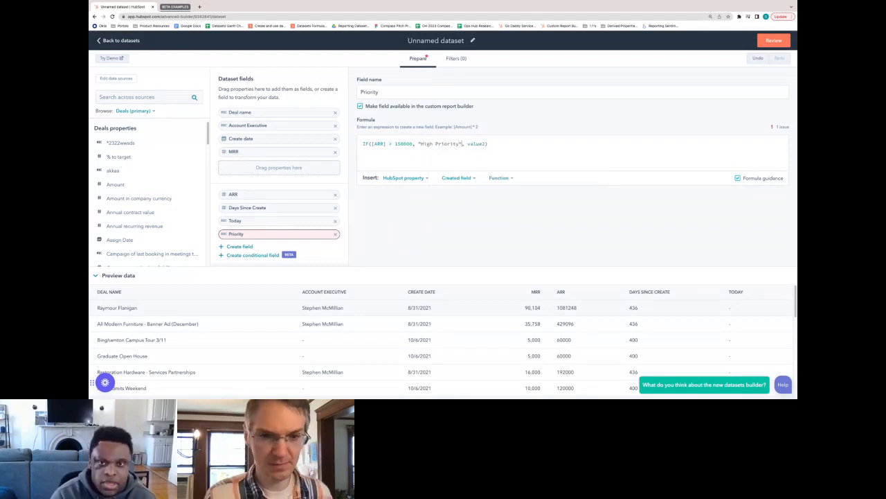
key(Left)
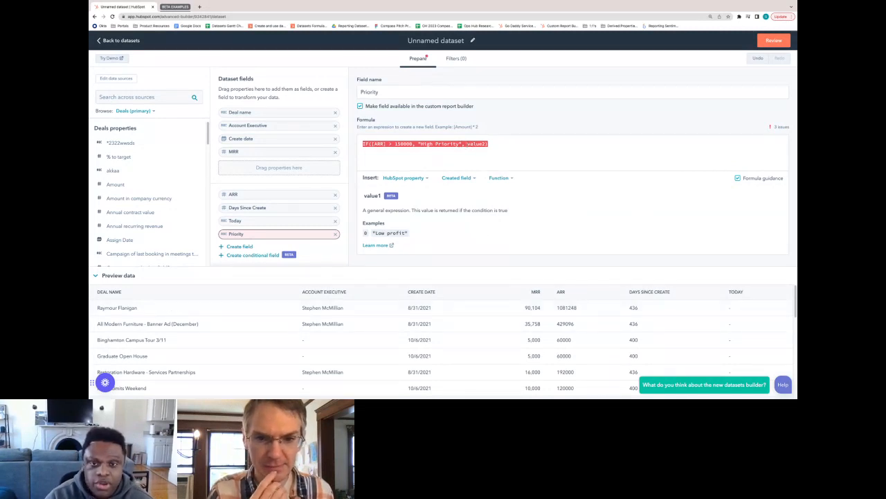
- Replace the value2 placeholder in the Priority formula with "No Priority"
click(467, 144)
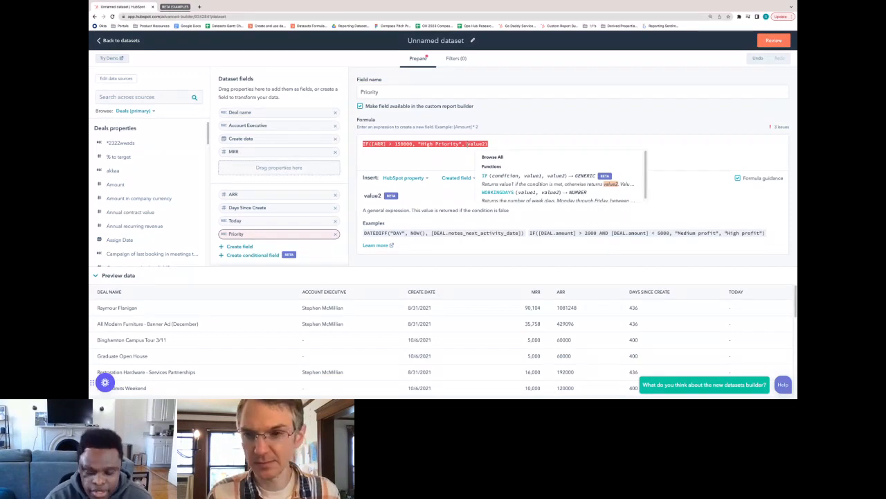
key(Delete)
key(Delete)
key(Delete)
key(Delete)
key(Delete)
key(Delete)
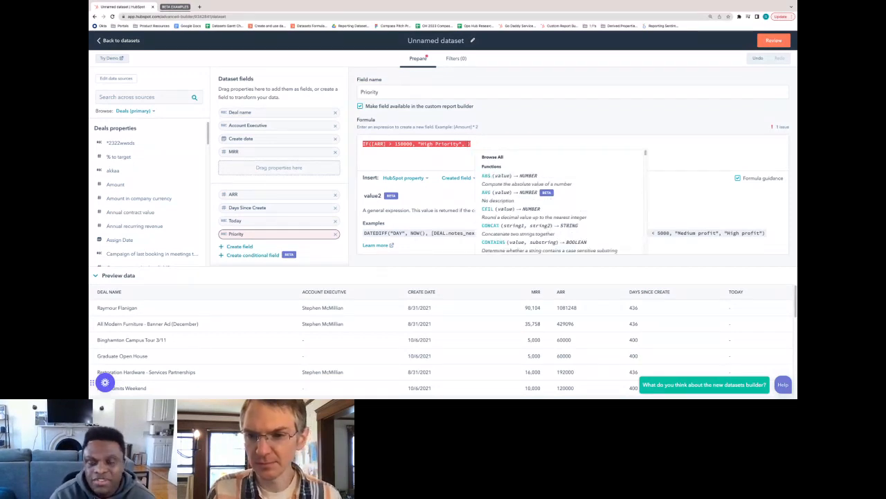
text(")
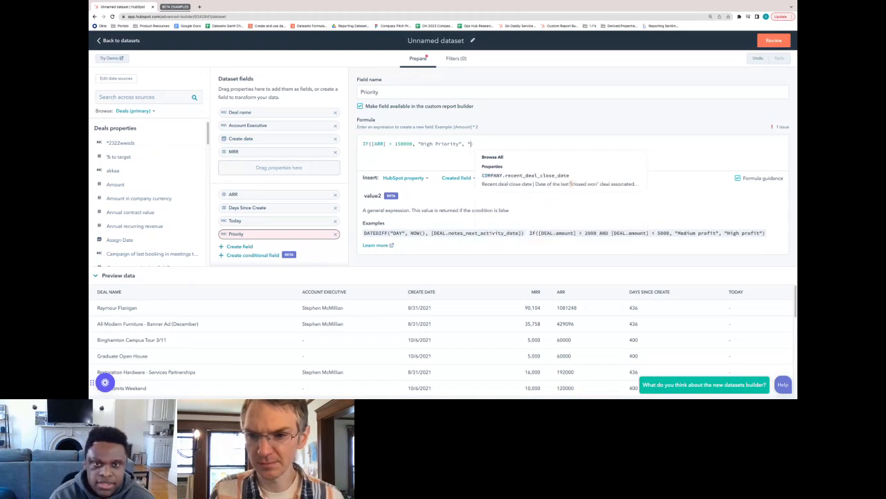
text(No Priority)
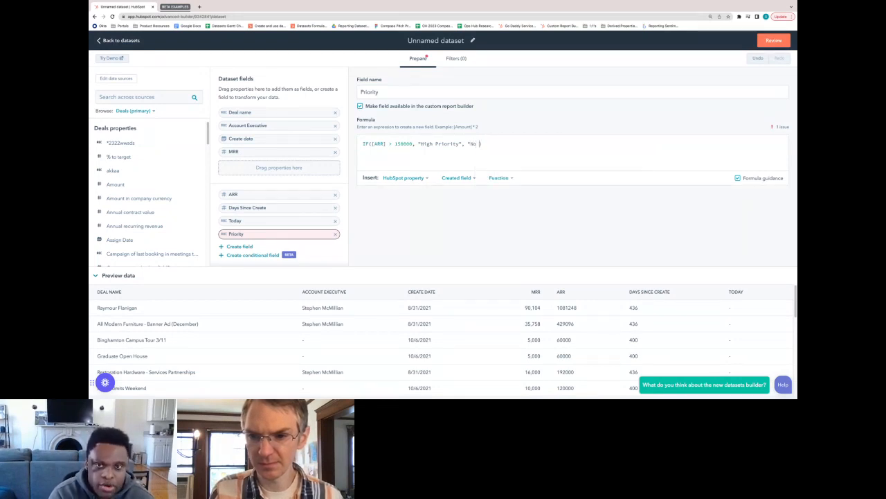
text(")
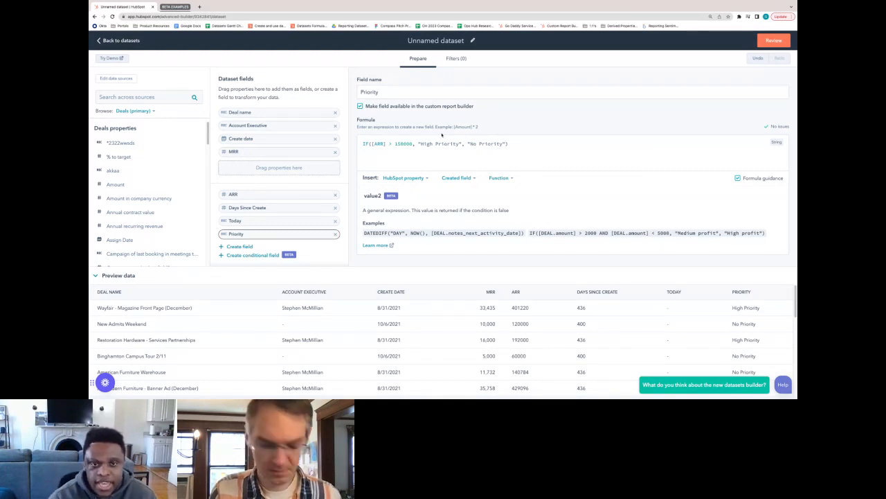
- Compare the ARR values of the first two preview rows with their Priority labels
double_click(516, 308)
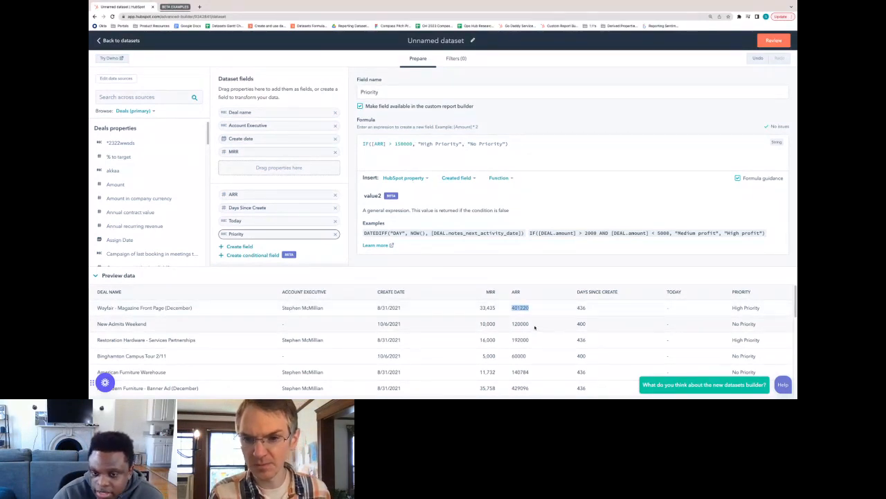
drag(530, 325, 511, 324)
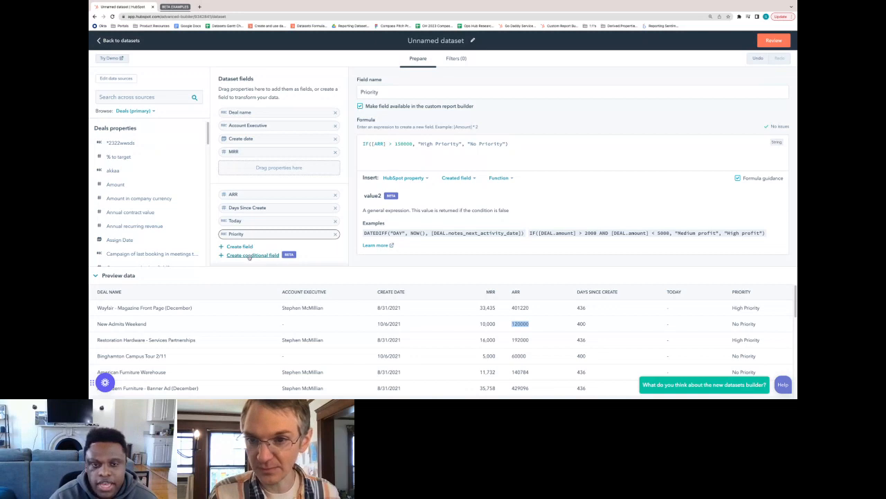
- Create a conditional field named "Priority 2" with the IF condition [ARR] > 150000
click(249, 256)
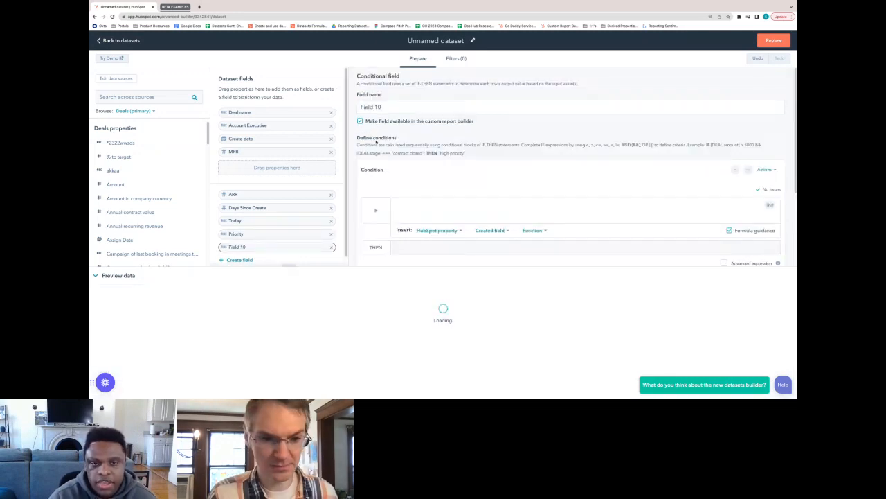
text(Priority 2)
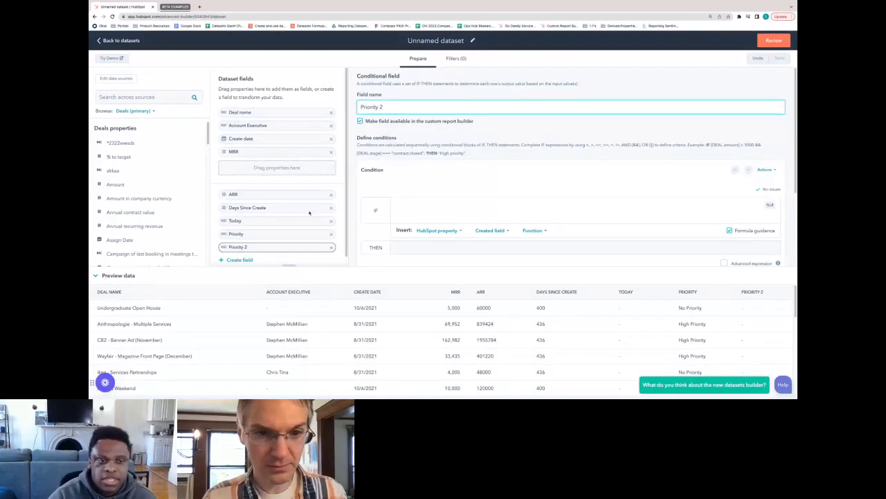
scroll(430, 218, down, 2)
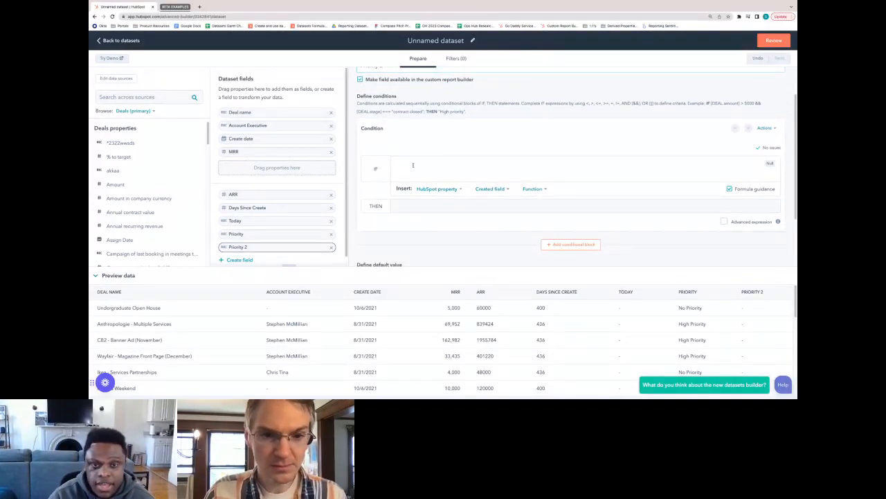
click(412, 164)
text(arr)
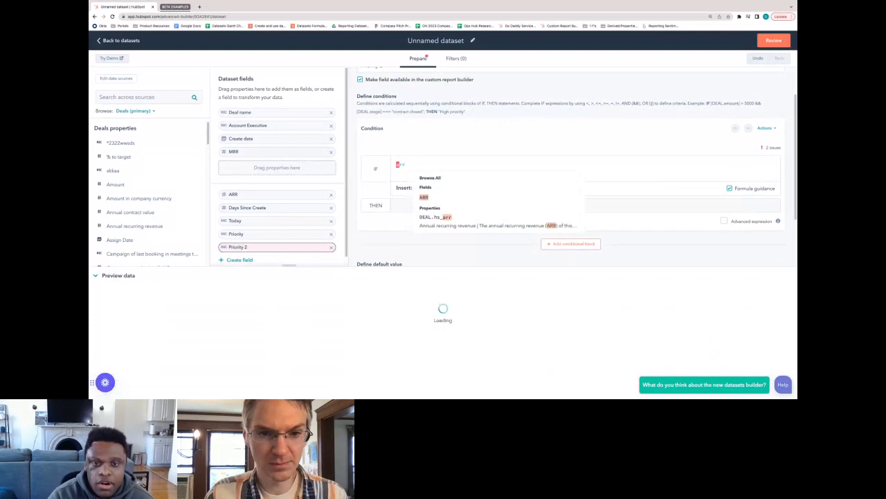
key(Return)
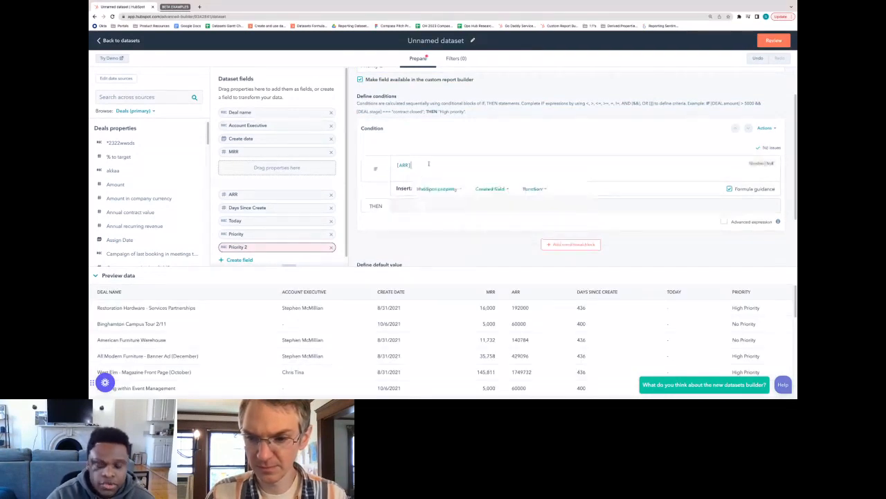
text(> 1500)
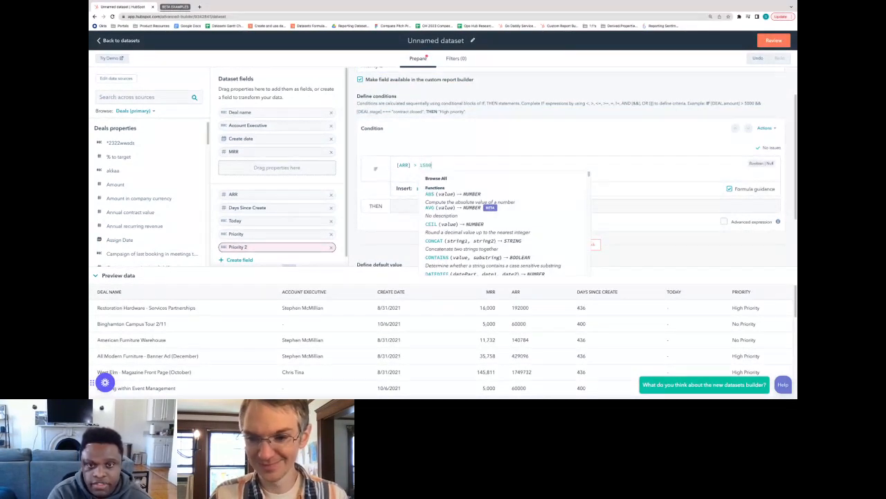
key(Escape)
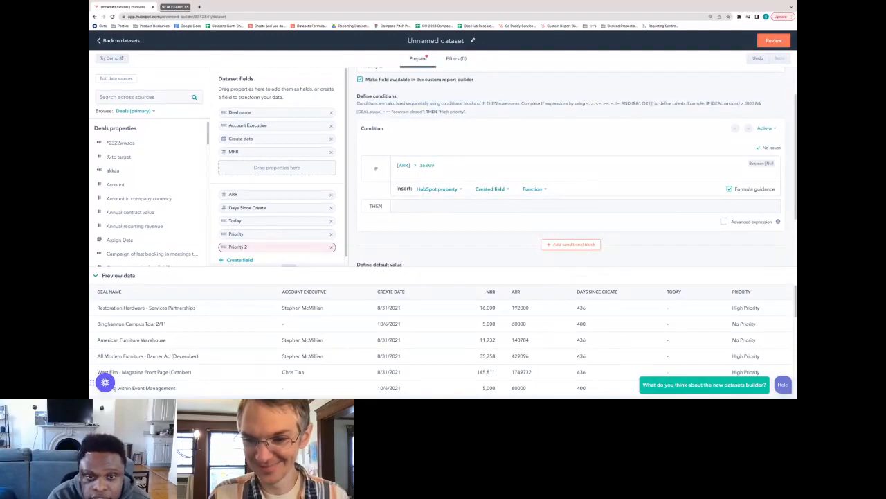
- Set the THEN value of the Priority 2 condition to "High Priority", enclosed in quotation marks
click(404, 207)
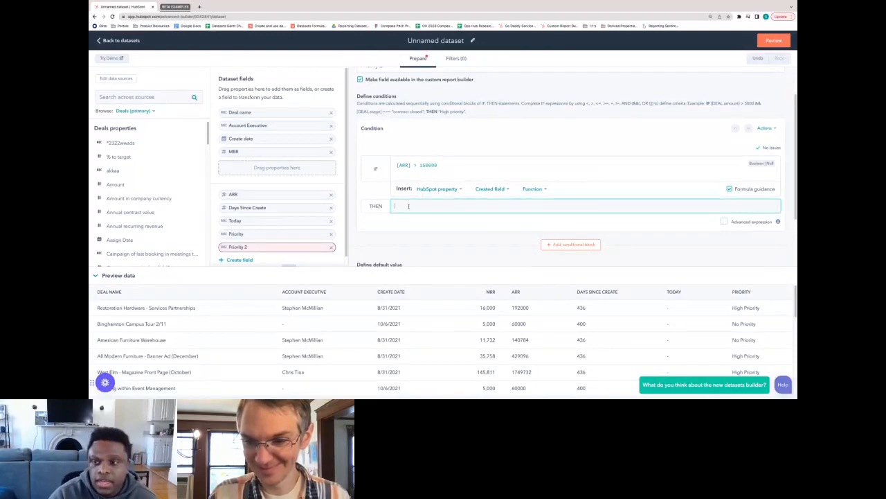
text(High Priority)
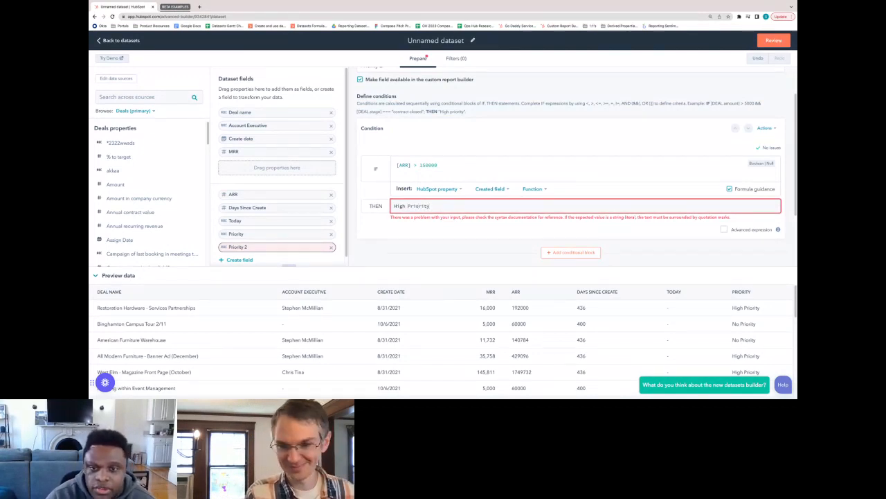
text(")
key(super+Left)
text(")
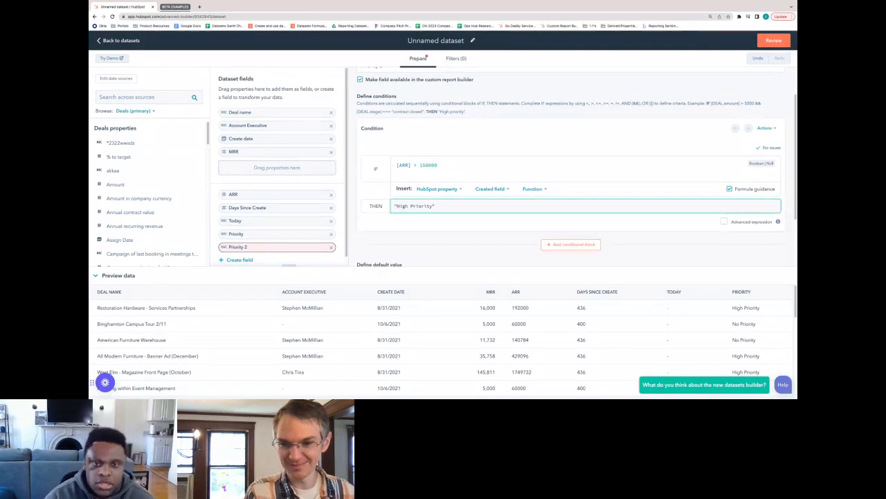
- Remove the quotation marks around the THEN value and highlight the quotation-mark requirement in the validation text
key(BackSpace)
key(super+Left)
key(Delete)
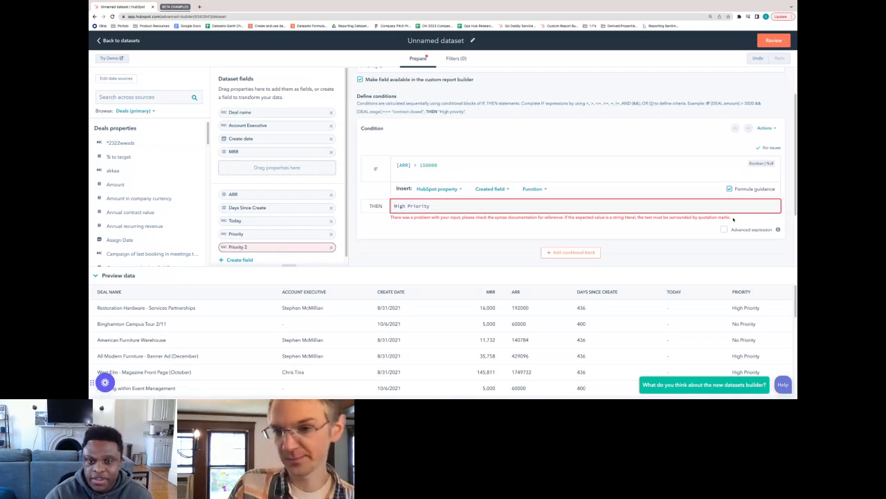
drag(733, 218, 706, 219)
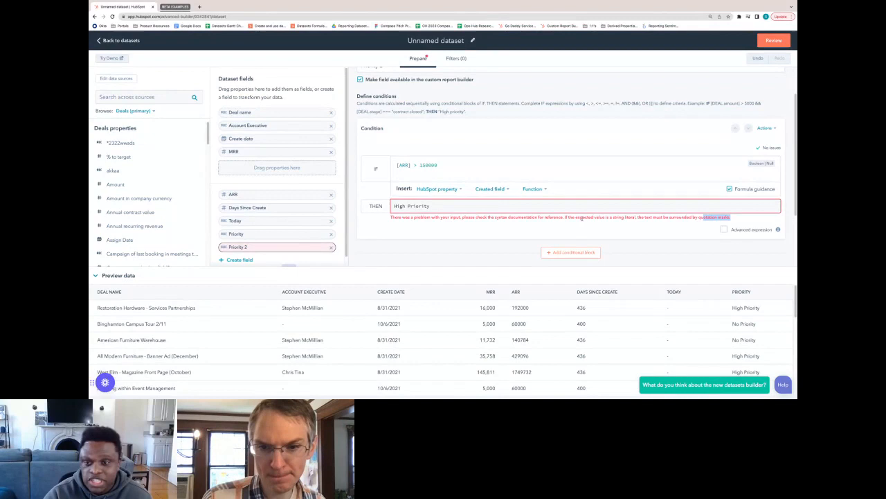
- Restore the quotation marks around High Priority in the THEN value
click(469, 205)
text(")
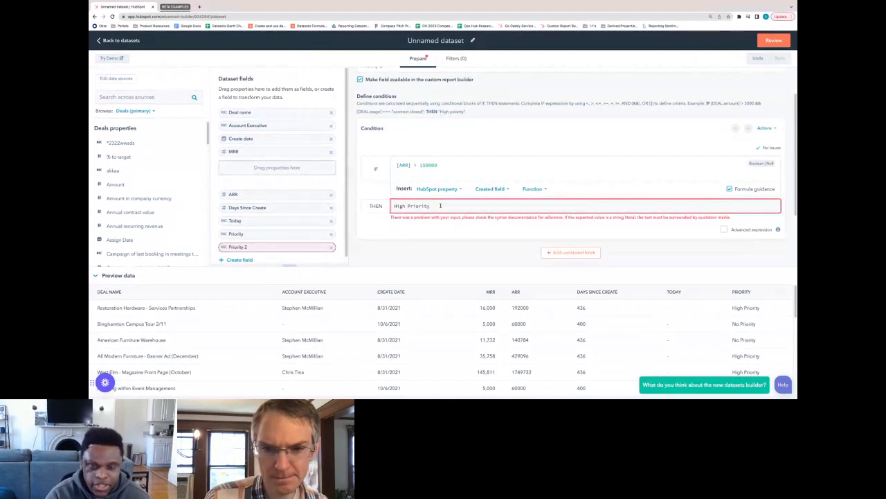
text(")
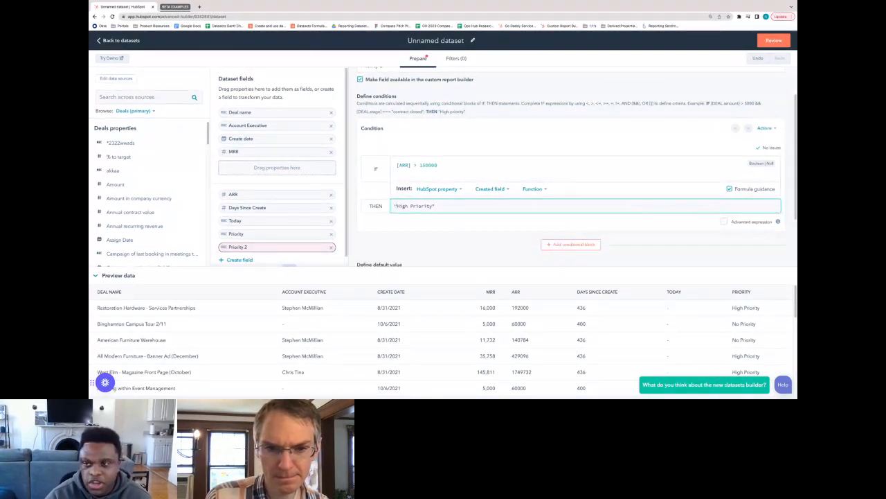
- Set the ELSE default value of the Priority 2 field to "No Priority", enclosed in quotation marks
scroll(505, 188, down, 1)
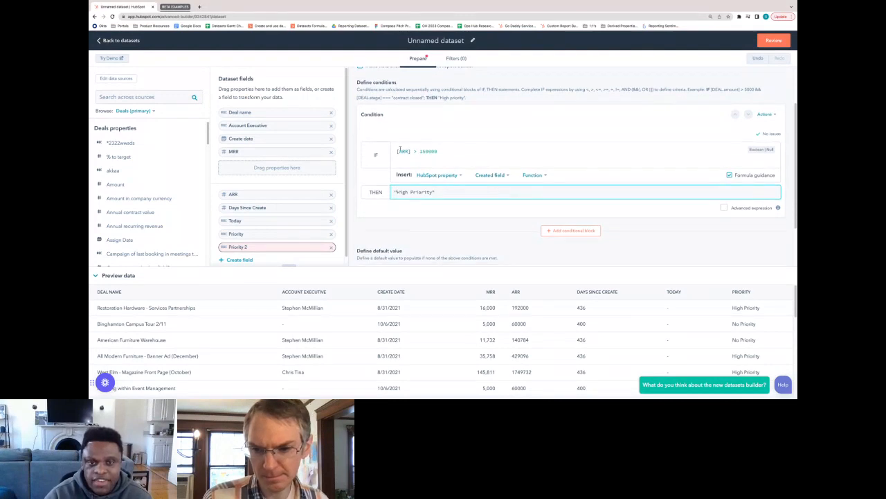
scroll(480, 188, down, 2)
click(417, 230)
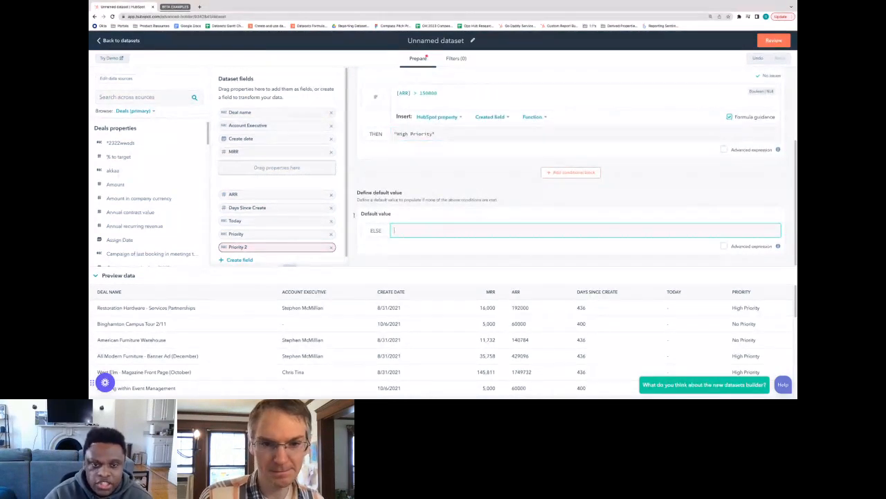
text(")
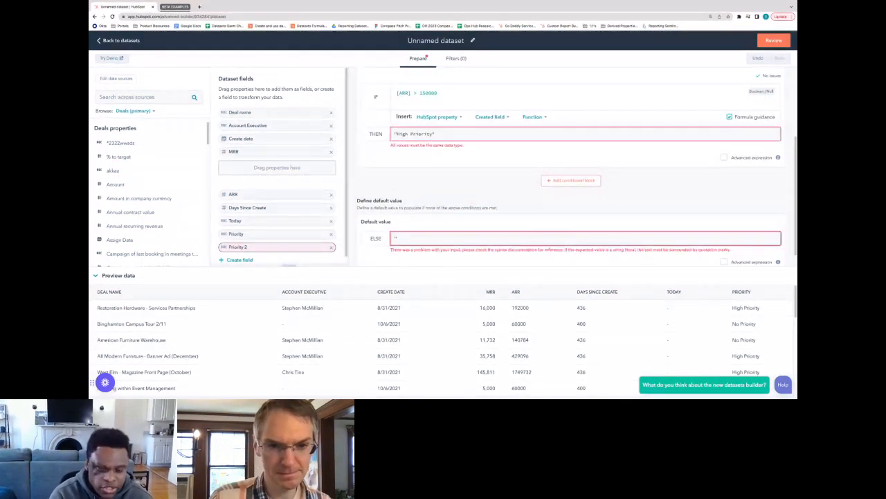
text(No Priority)
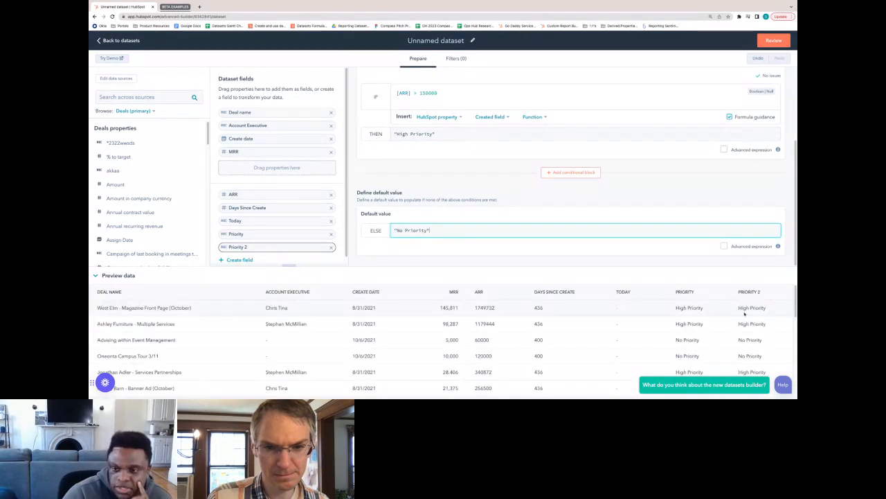
- Compare the Priority 2 condition blocks and default value with the IF formula of the Priority field
scroll(605, 223, up, 1)
click(253, 236)
click(277, 247)
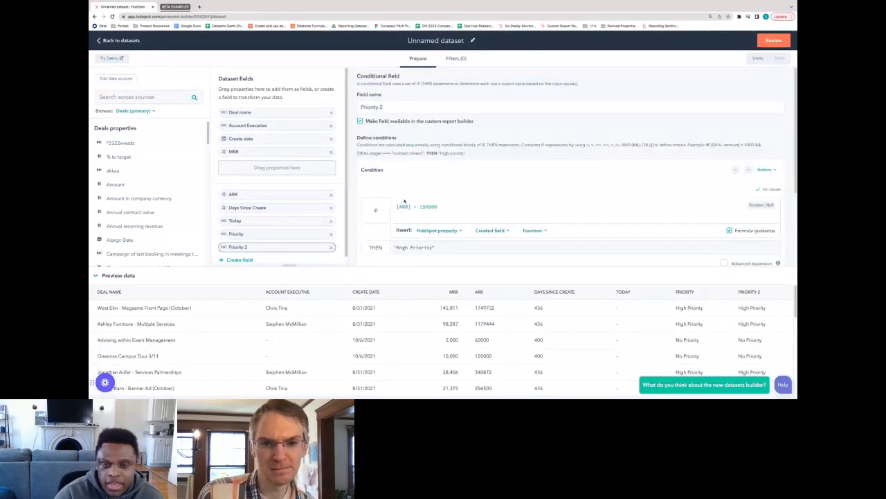
scroll(503, 180, down, 4)
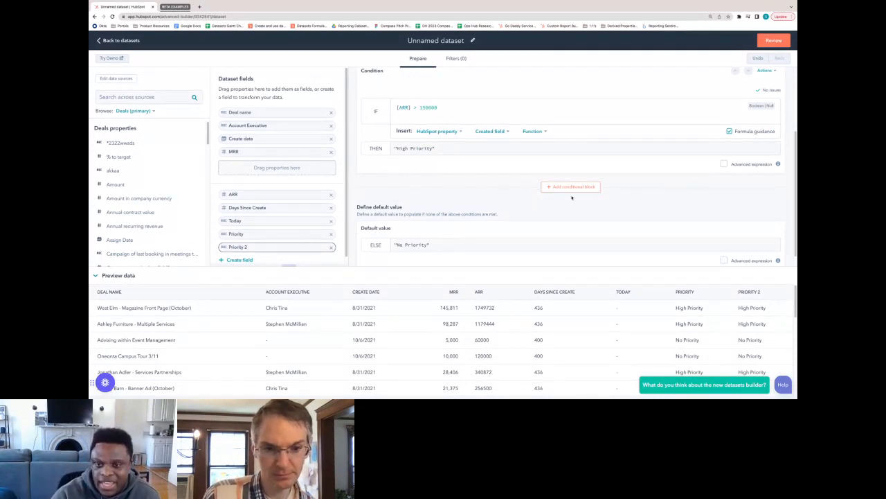
scroll(693, 135, up, 1)
scroll(692, 138, down, 1)
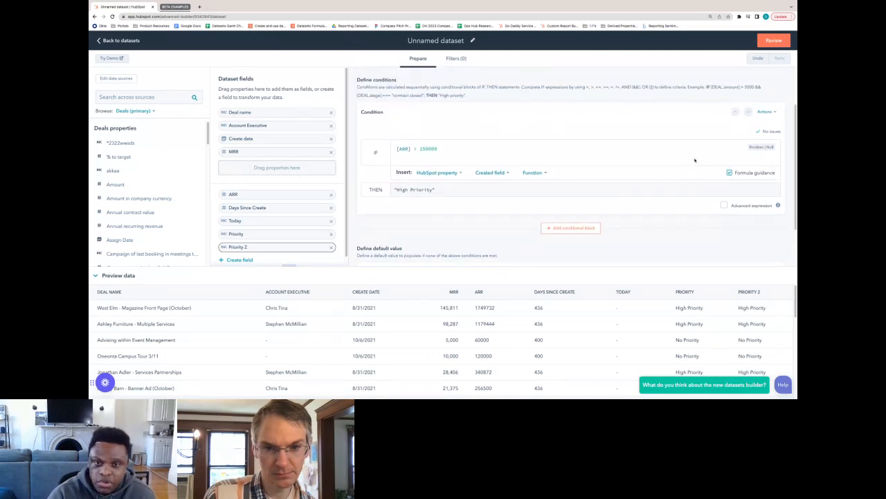
scroll(457, 230, down, 1)
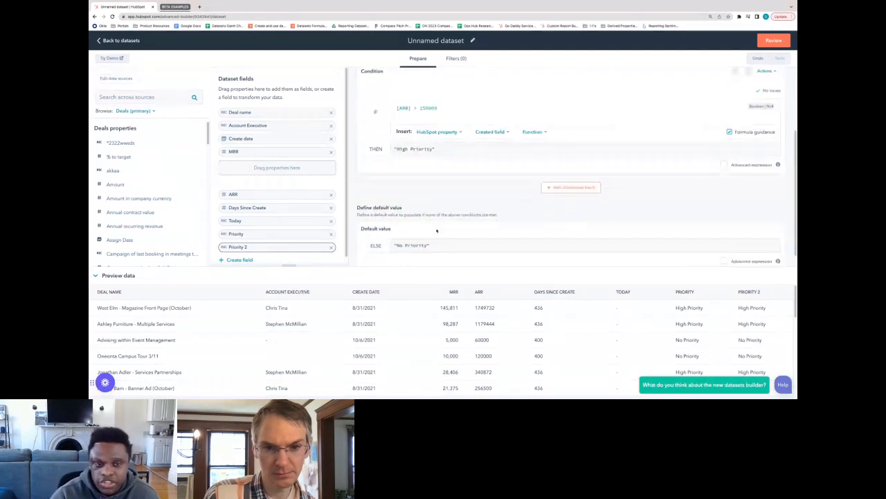
click(250, 237)
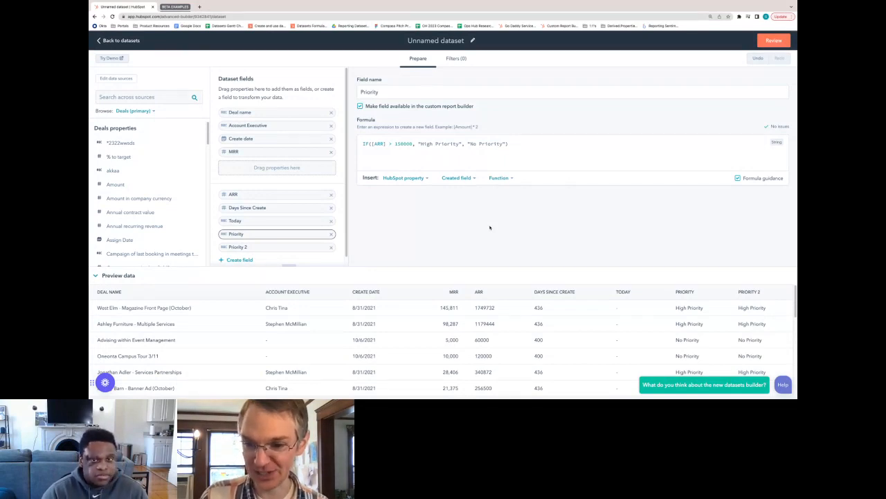
- Remove the Priority 2 conditional field from the dataset
click(305, 251)
click(331, 248)
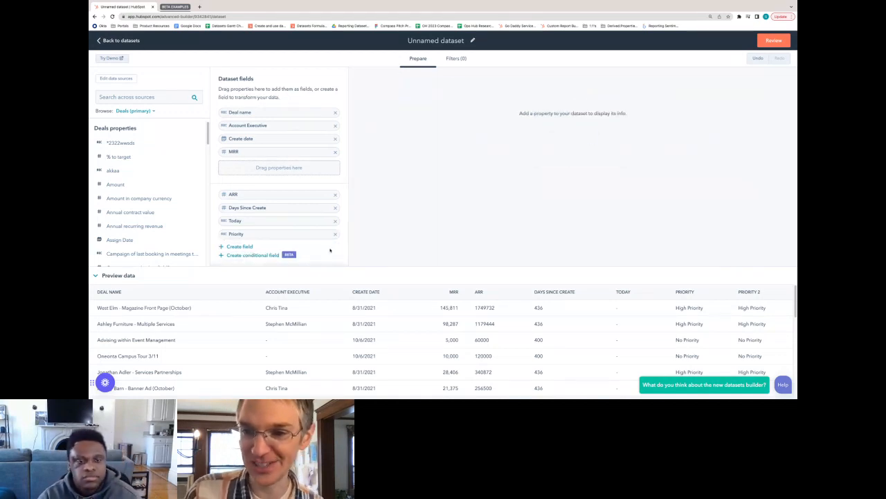
- Open the Priority field and place the cursor at the end of its name
click(265, 234)
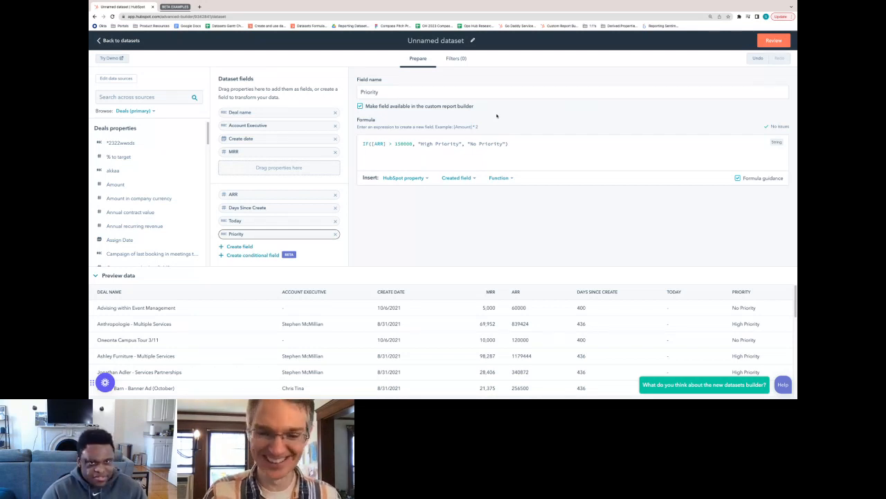
double_click(397, 91)
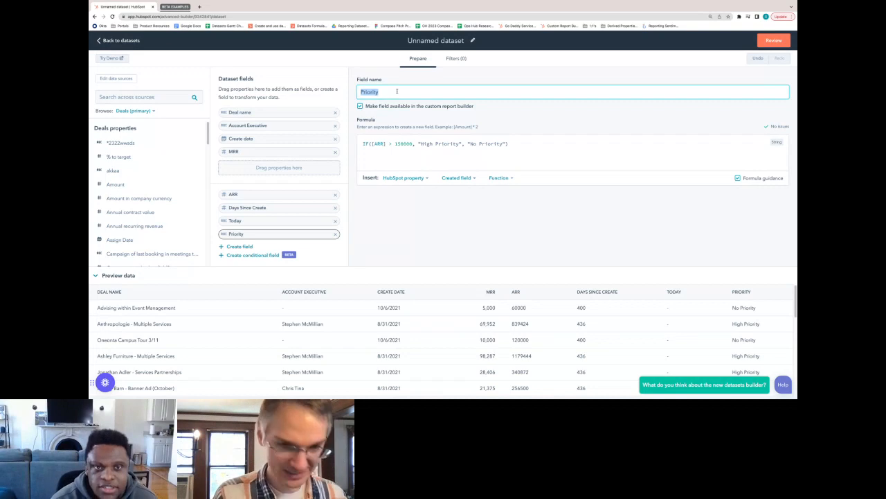
click(407, 86)
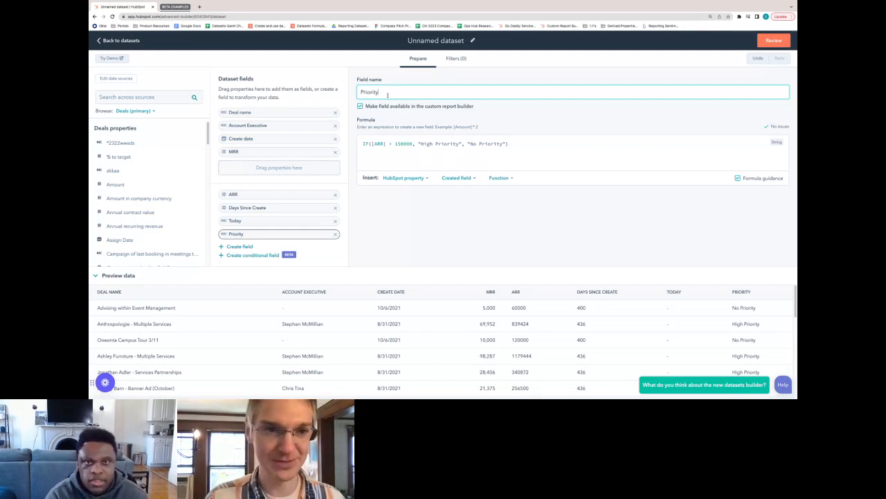
key(ctrl+Left)
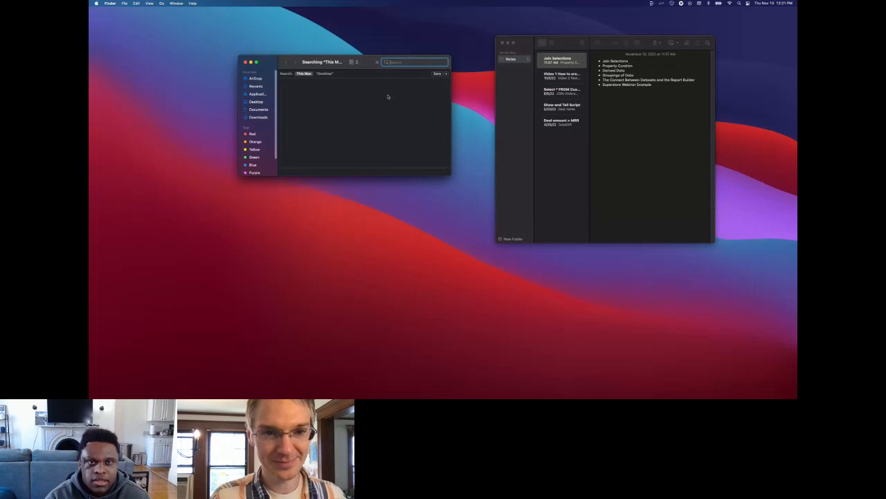
key(ctrl+Up)
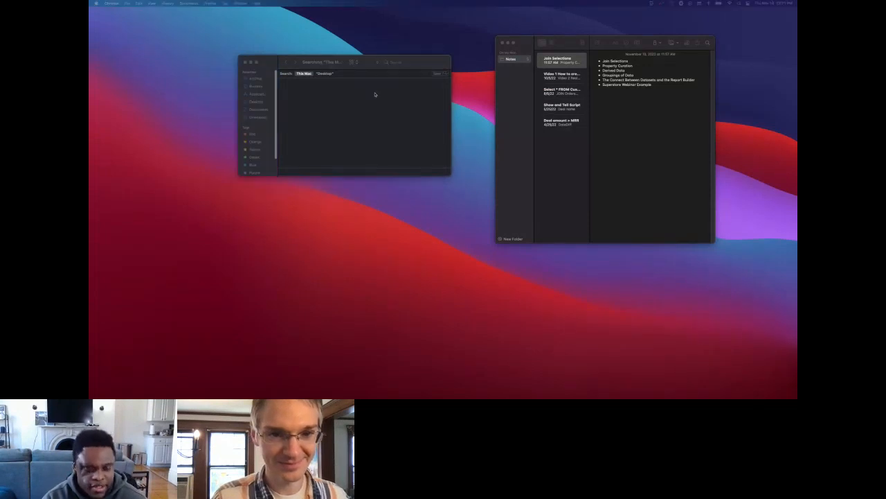
click(386, 19)
- Append the exploding-head emoji to the end of the Priority field's name
click(408, 95)
key(ctrl+super+space)
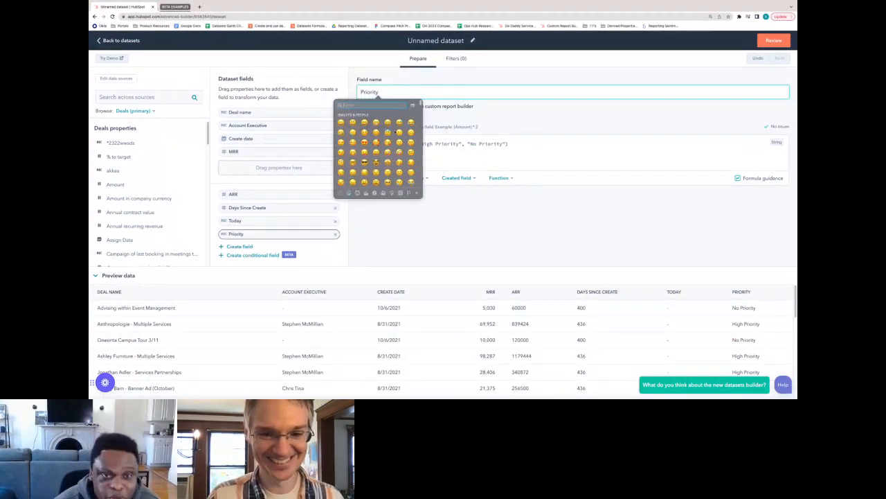
scroll(384, 138, down, 3)
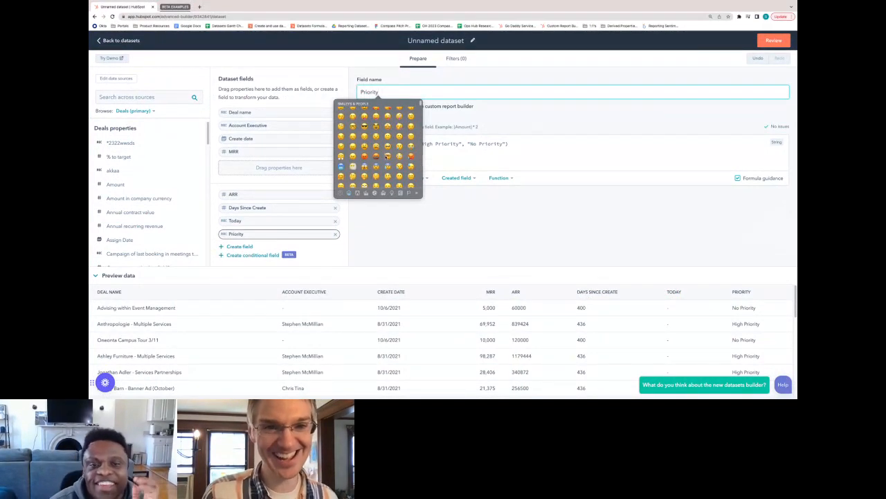
scroll(395, 157, down, 5)
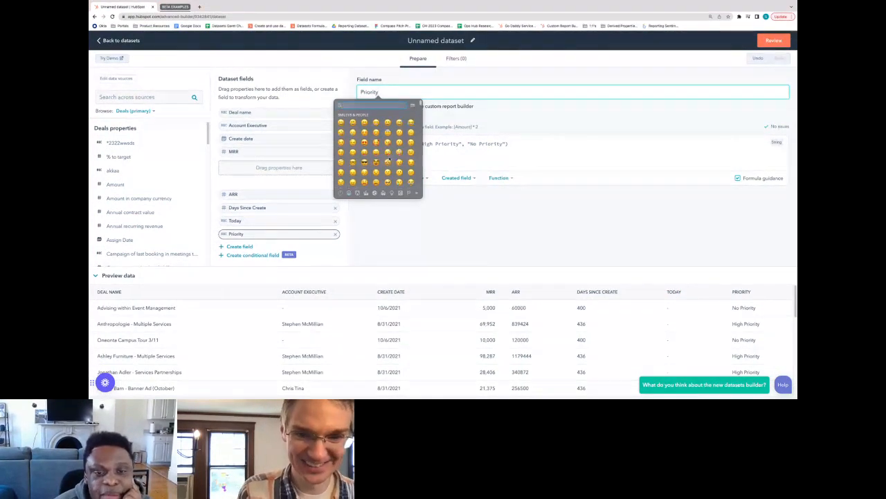
scroll(391, 154, up, 3)
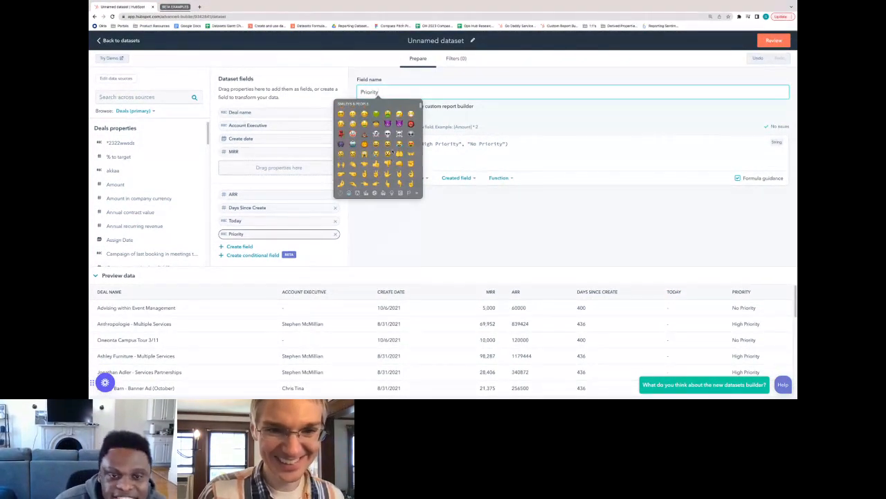
scroll(398, 148, up, 3)
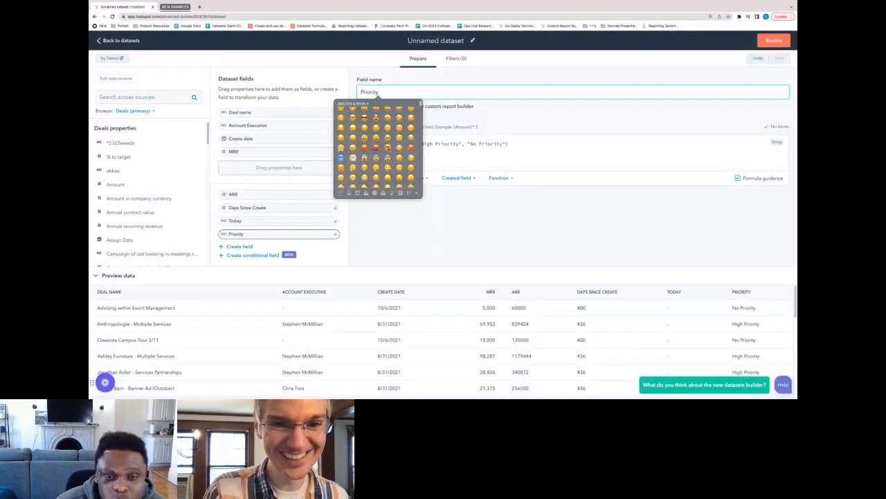
click(388, 148)
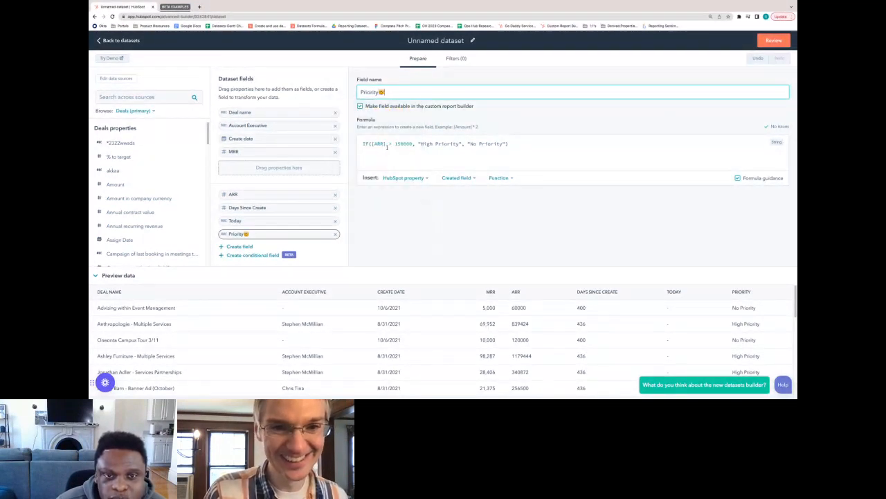
- Remove the word Priority from the field's name, leaving only the exploding-head emoji
drag(382, 92, 339, 95)
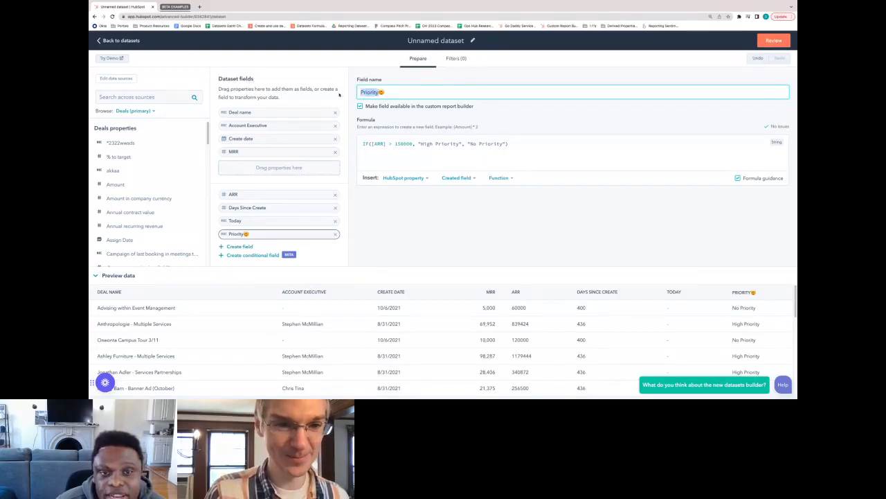
key(BackSpace)
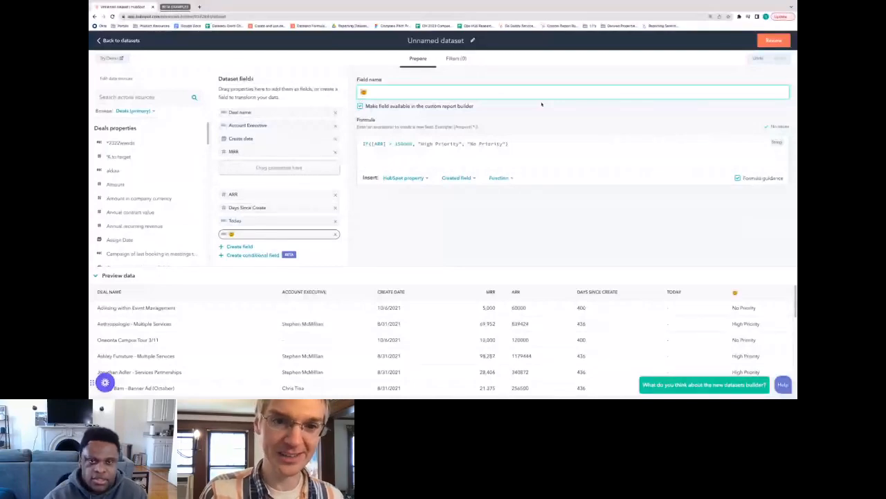
click(461, 143)
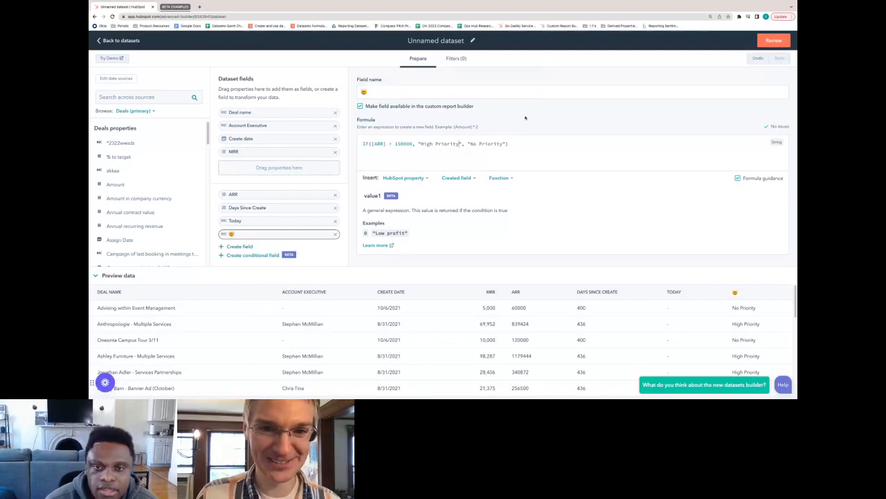
key(super+Tab)
key(ctrl+Right)
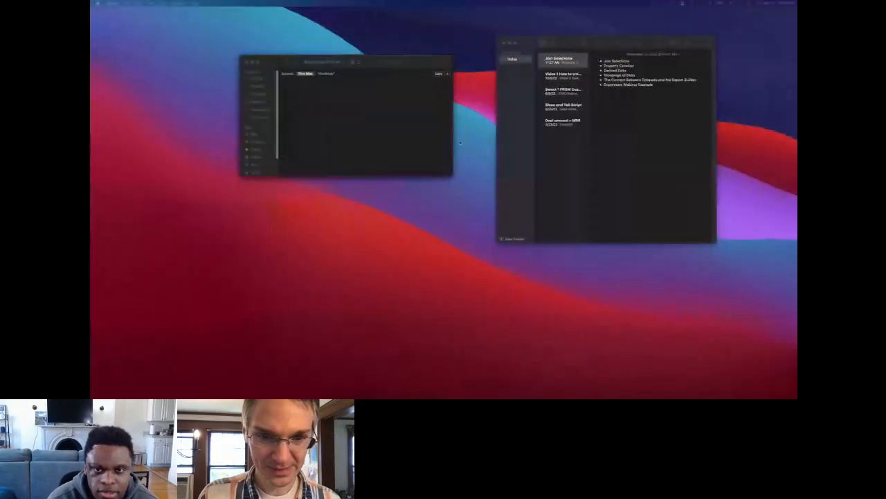
key(ctrl+Up)
click(386, 20)
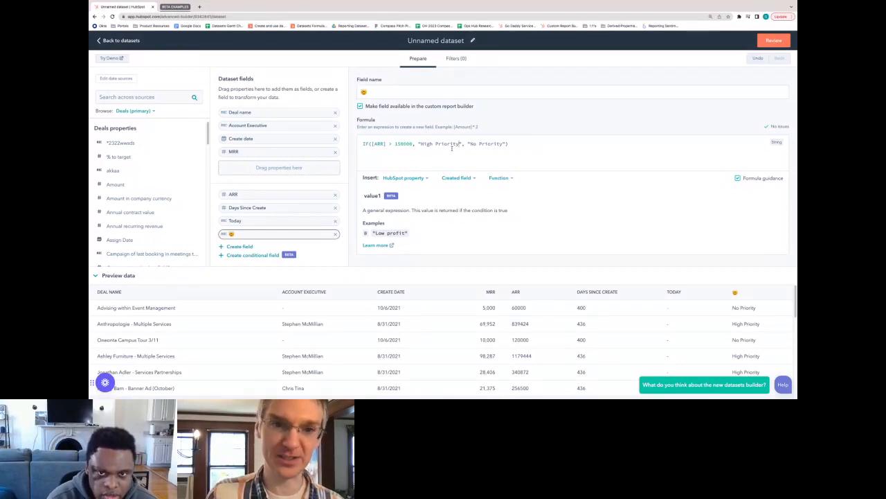
- Replace the "High Priority" result in the IF formula with the exploding-head emoji used in the field name
click(372, 95)
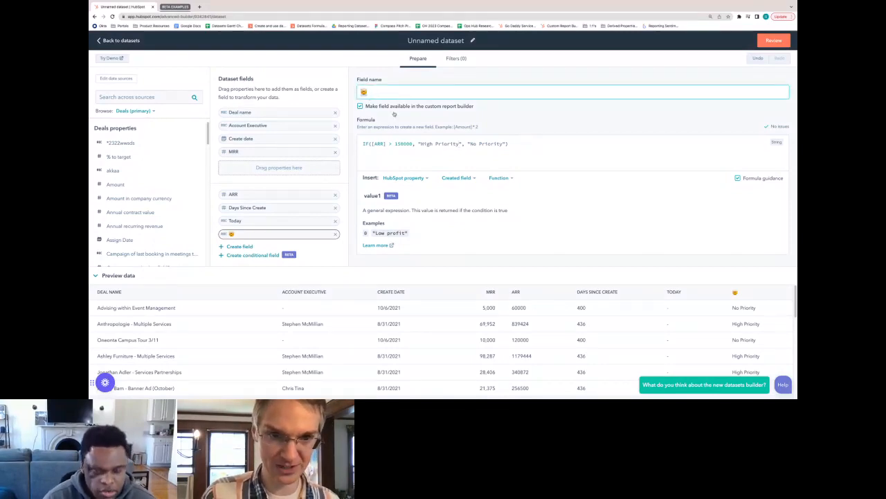
click(457, 144)
double_click(457, 144)
shift+click(420, 143)
text(😊)
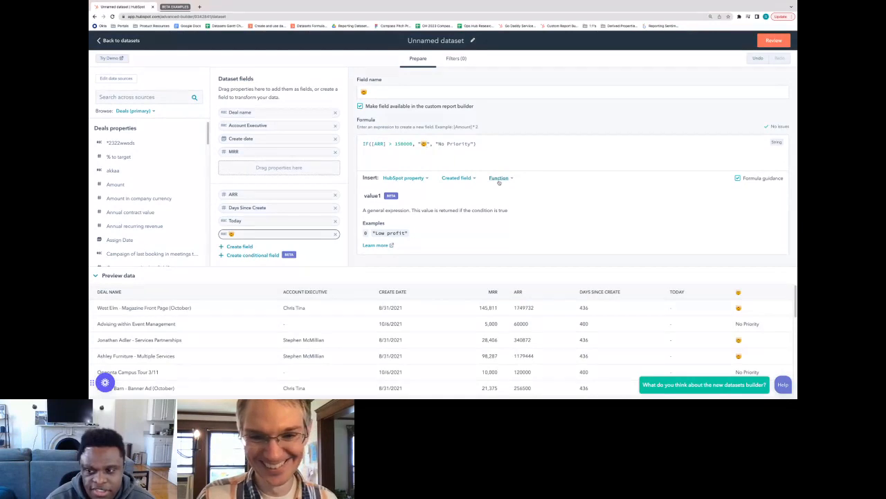
- Rename the emoji-named field to Priority and look through its results in the data preview
click(382, 90)
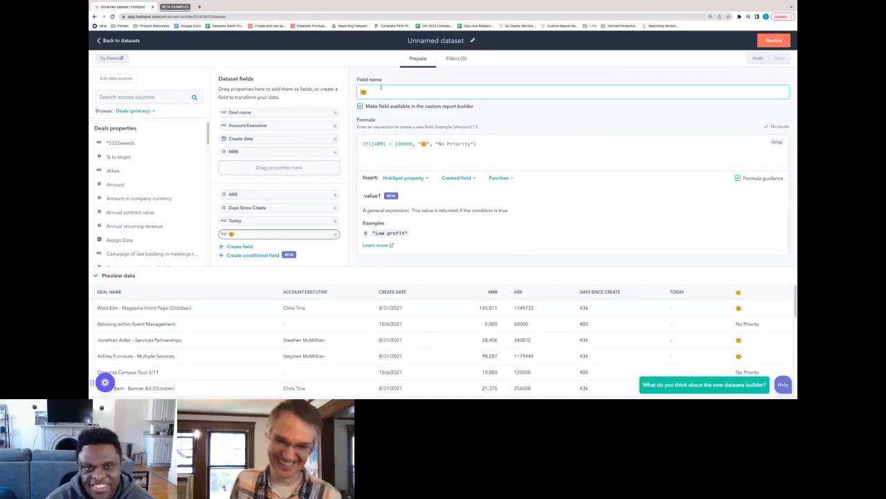
key(BackSpace)
text(Priority)
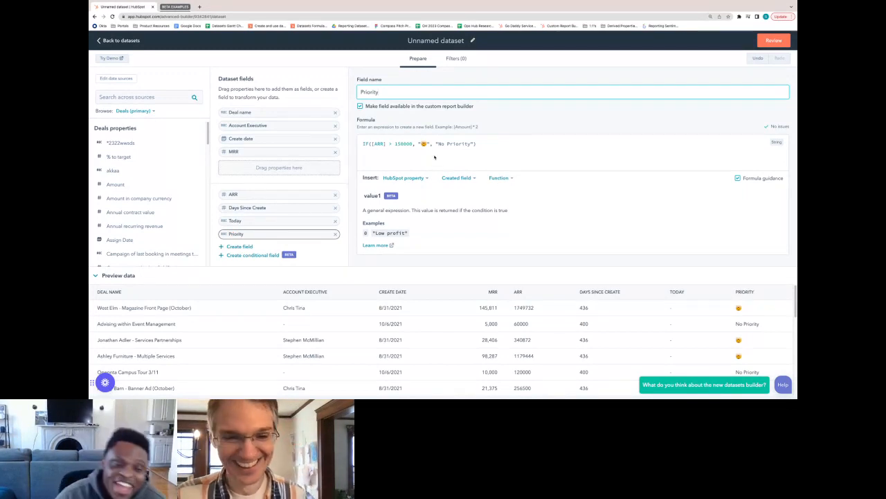
scroll(752, 335, down, 5)
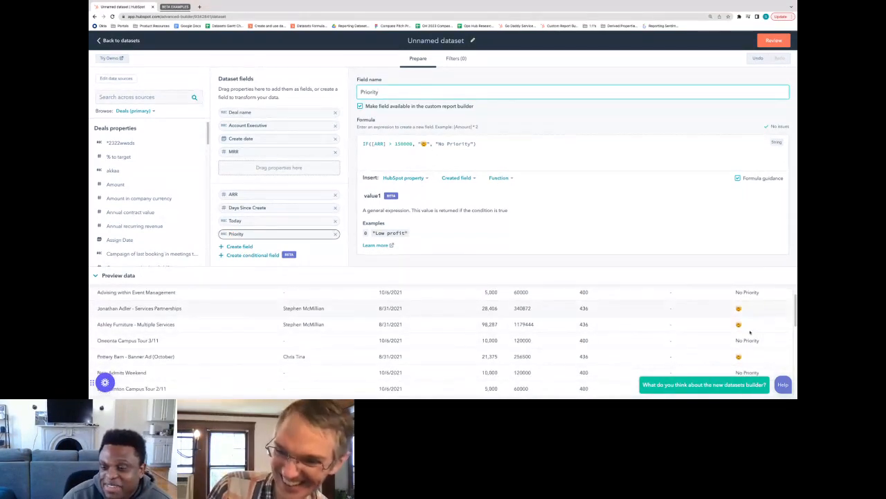
scroll(752, 335, up, 5)
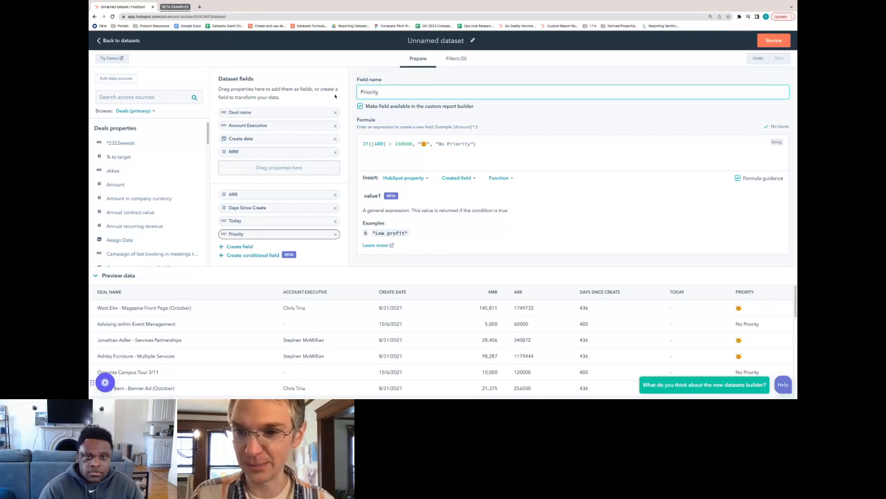
- Add an AND operator after the ARR > 150000 test in the Priority formula
click(413, 143)
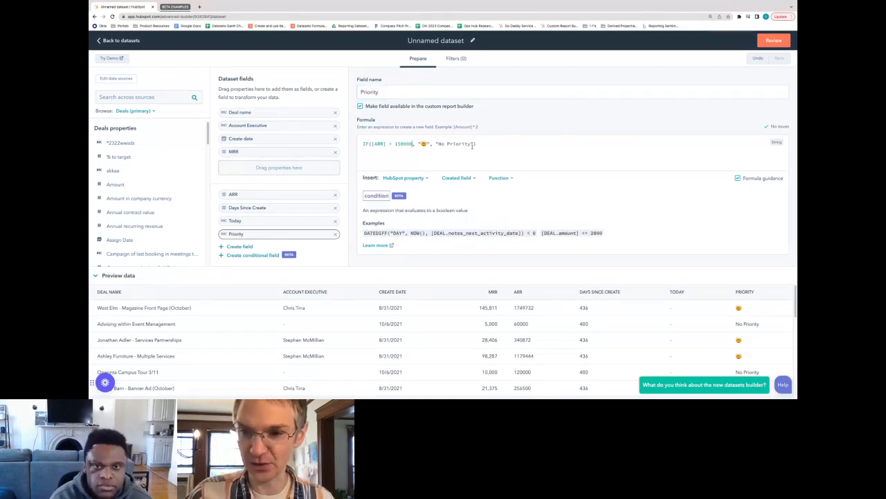
text(AND creat)
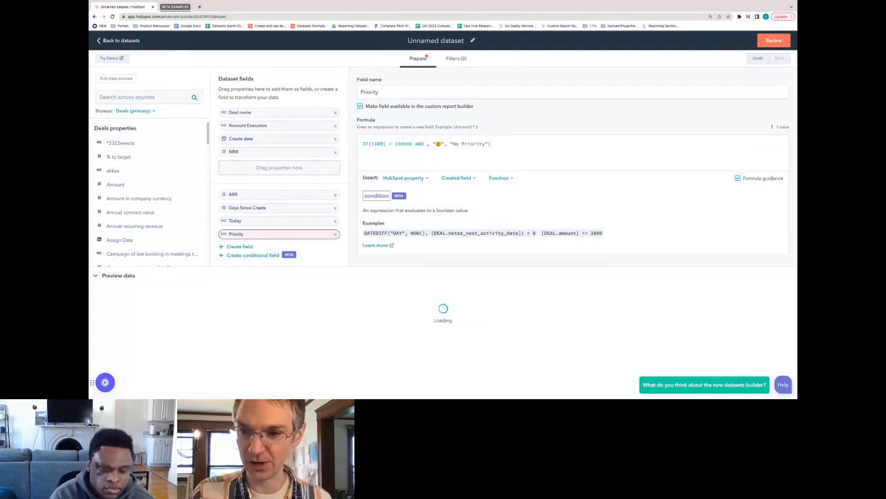
key(BackSpace)
key(BackSpace)
key(BackSpace)
key(BackSpace)
key(BackSpace)
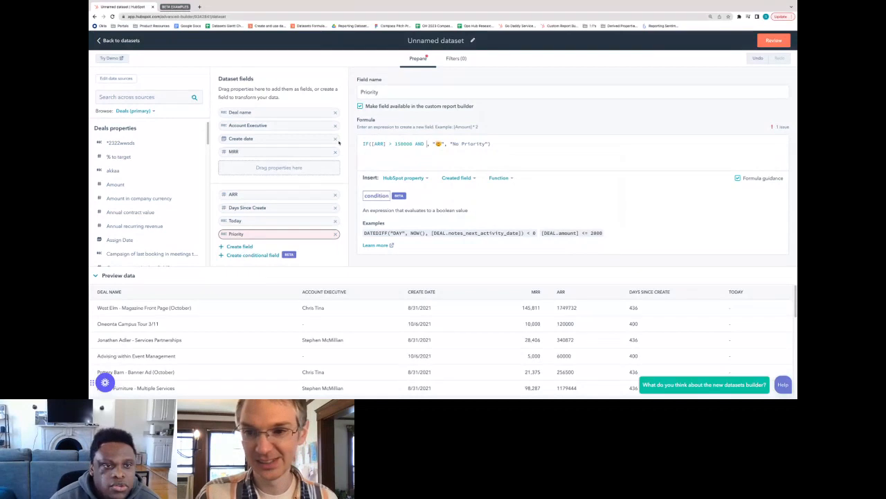
- Insert the Create date field after AND in the formula, followed by the == operator
click(457, 178)
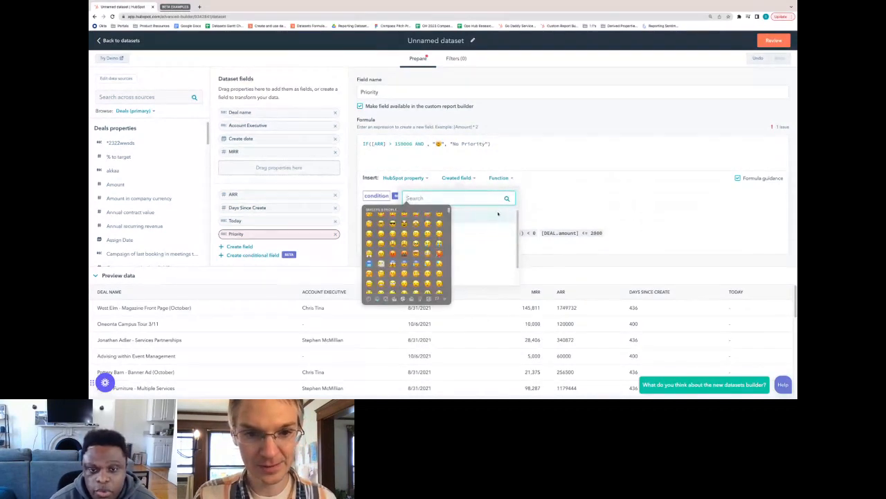
click(455, 200)
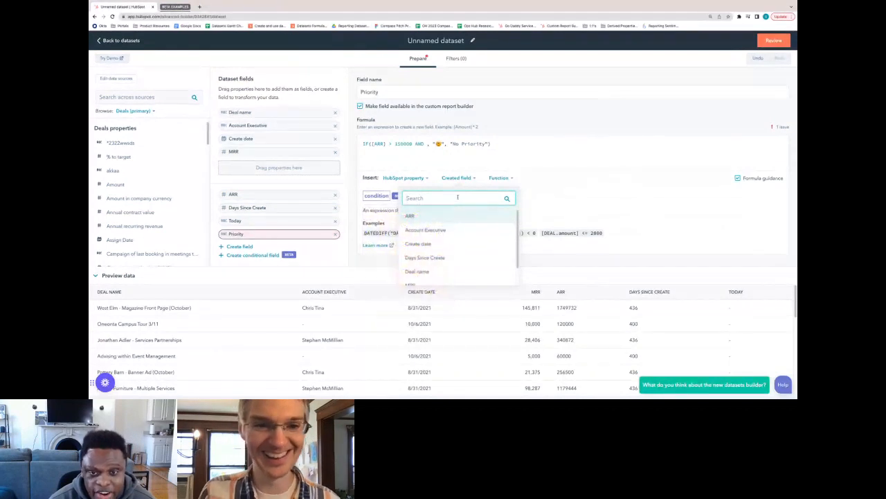
click(444, 240)
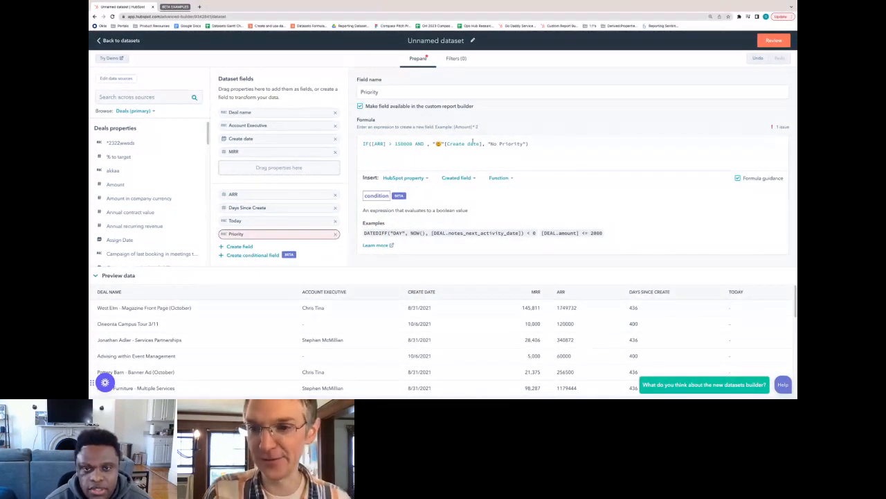
drag(482, 143, 445, 144)
key(super+c)
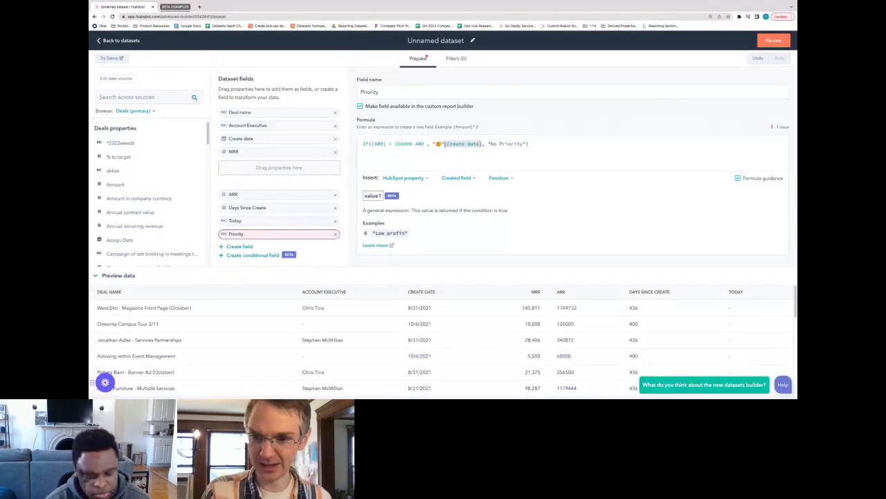
key(BackSpace)
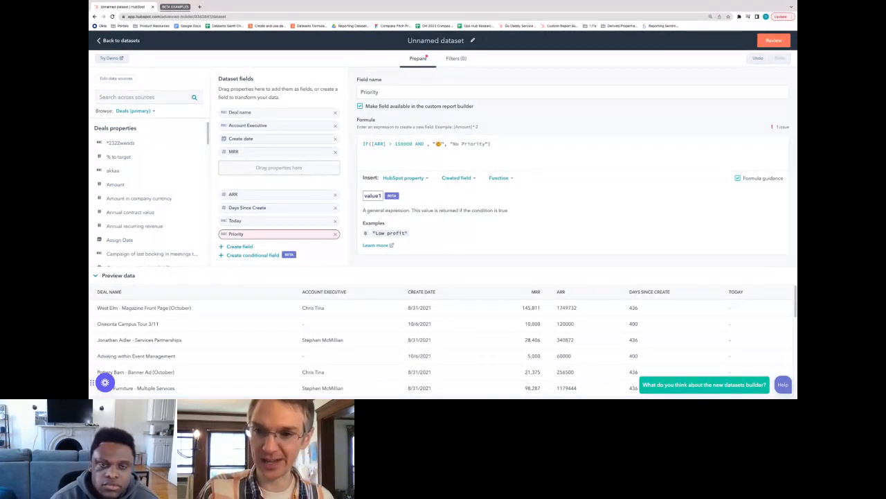
click(425, 144)
key(super+v)
text(==)
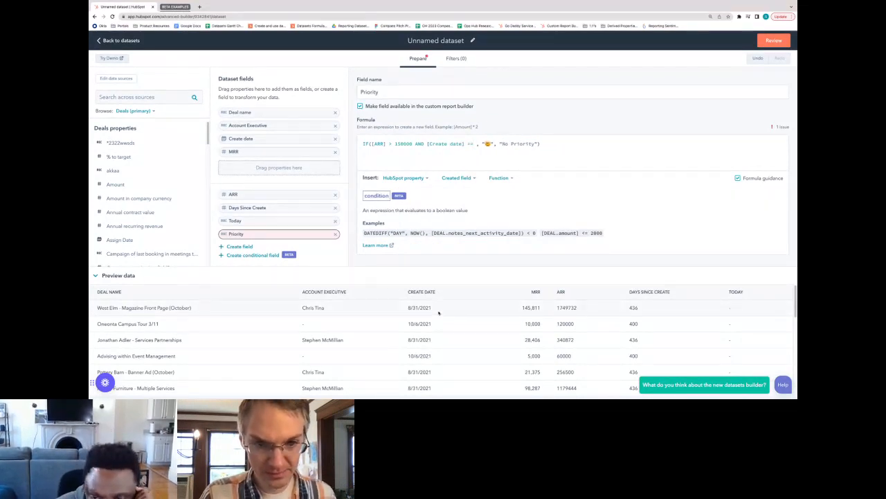
- Set 8/31/2021 as the create date comparison value and view the details of the formula's issue
drag(408, 307, 436, 311)
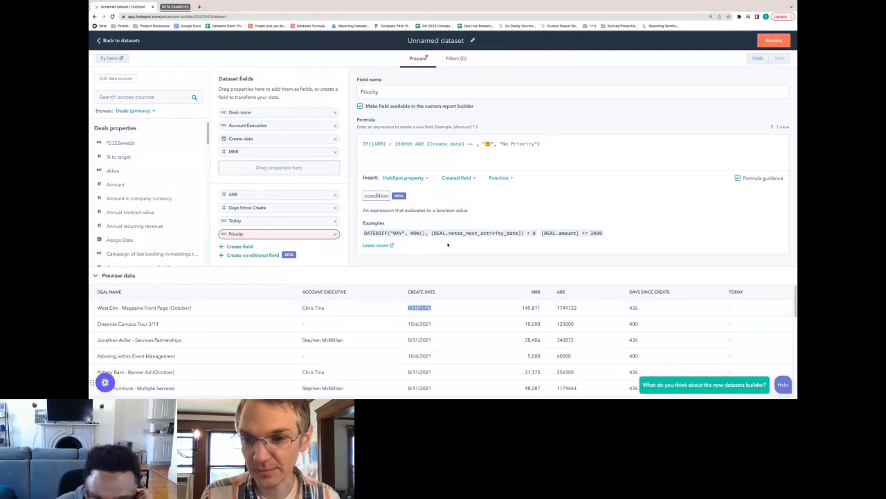
click(475, 144)
text(8/31/2021)
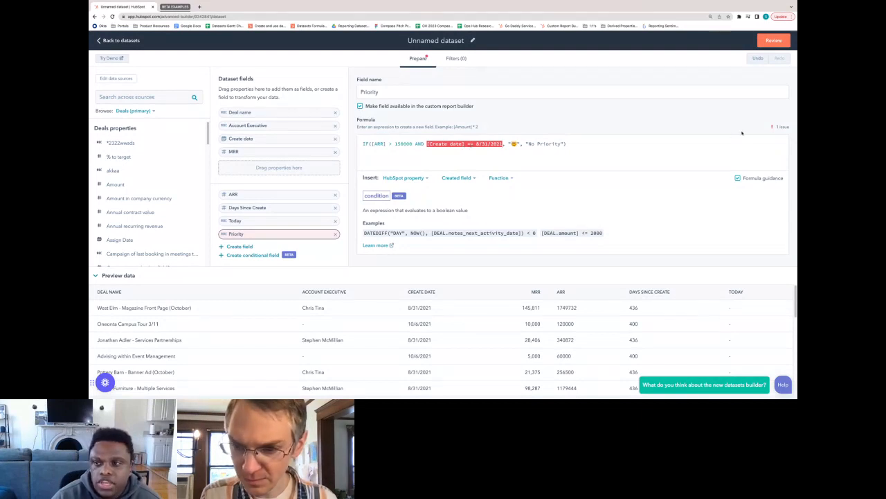
click(775, 128)
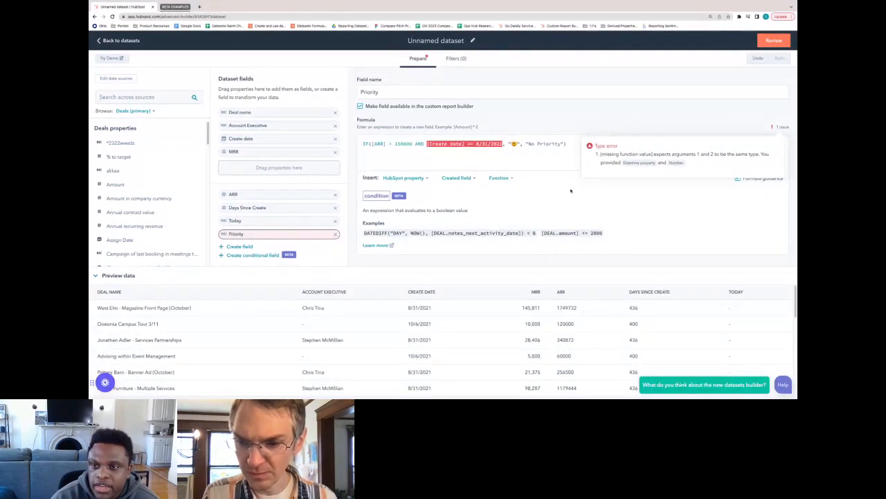
- Try enclosing the date 8/31/2021 in double quotation marks, and remove the quotation marks again
click(503, 144)
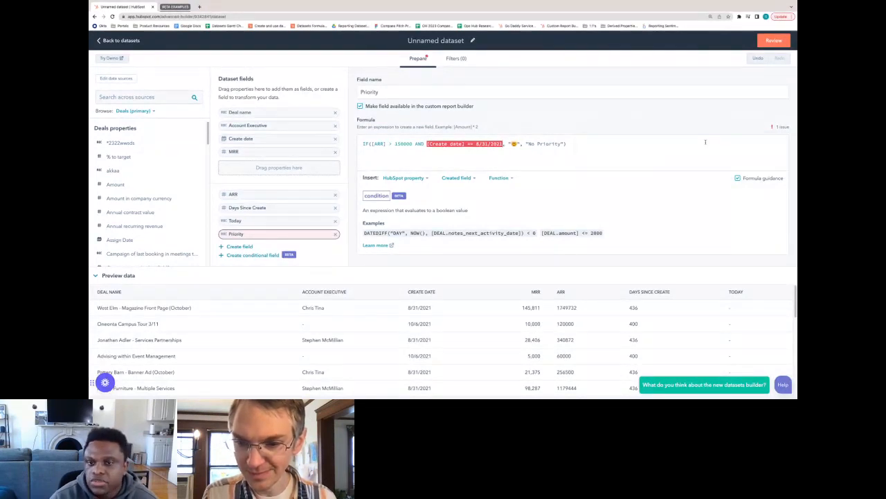
text(")
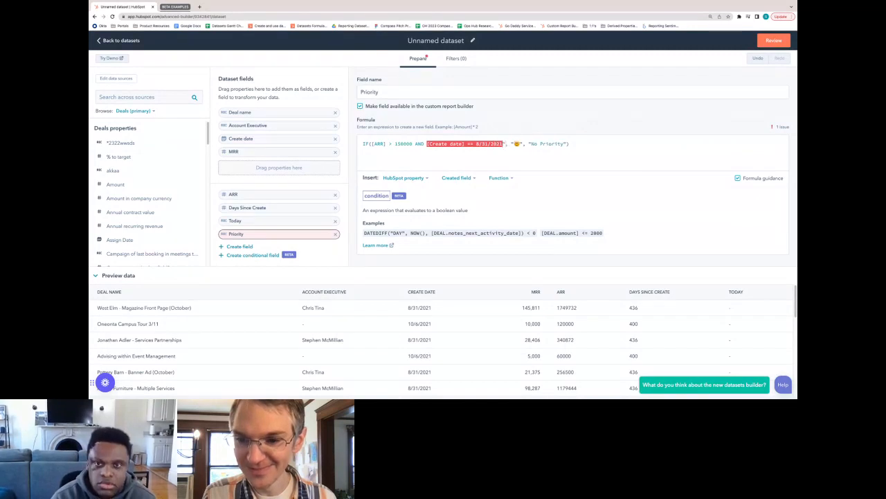
click(477, 144)
text(")
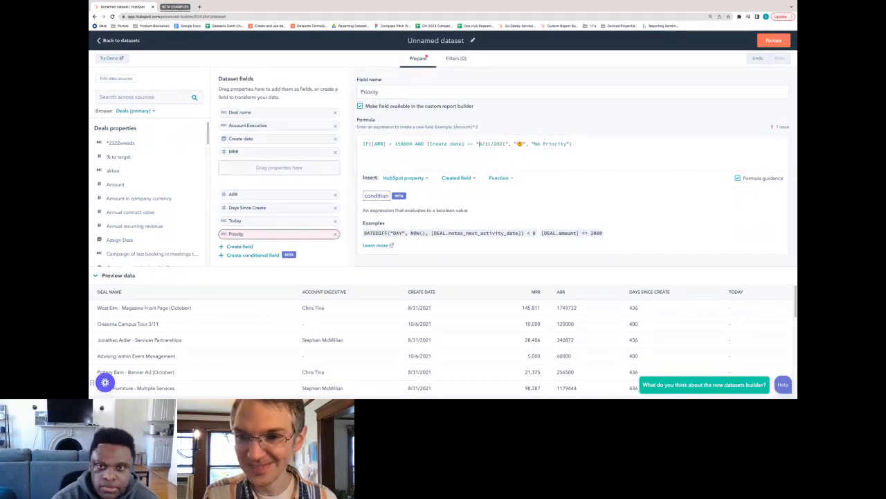
click(509, 144)
key(BackSpace)
click(479, 144)
key(BackSpace)
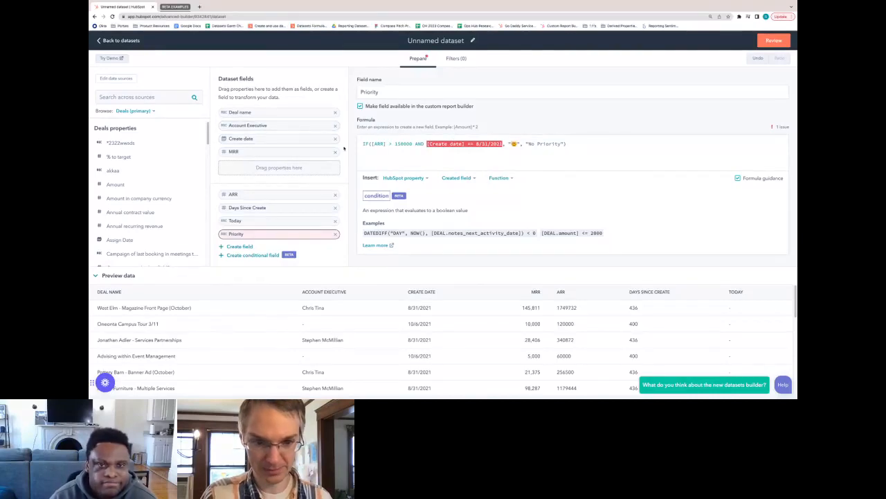
- Replace the create date condition in the Priority formula with [MRR] > 50
text([MRR])
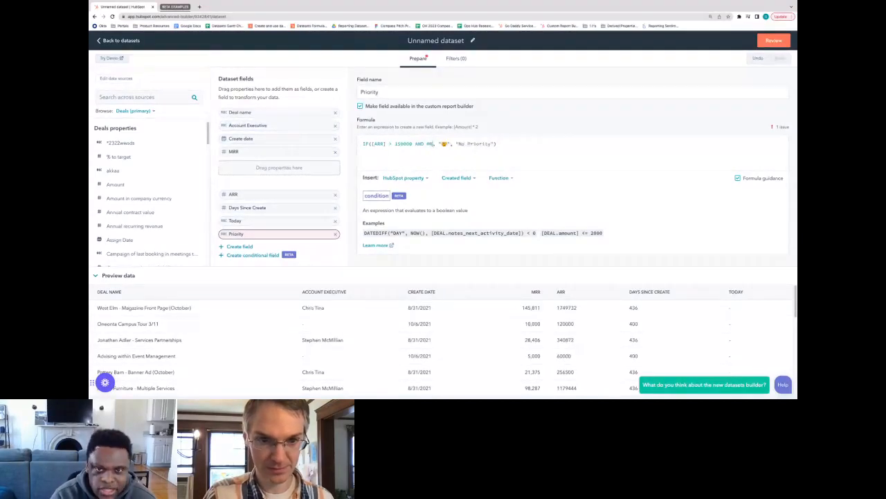
text(, )
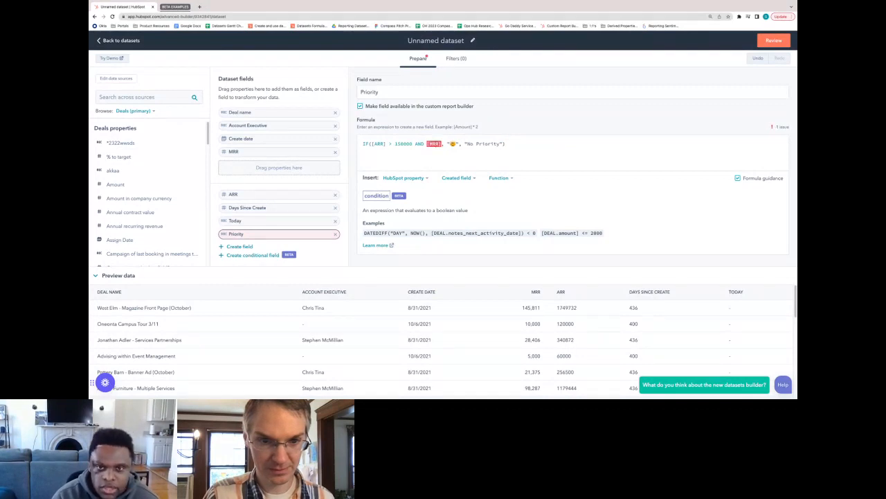
text( > 50)
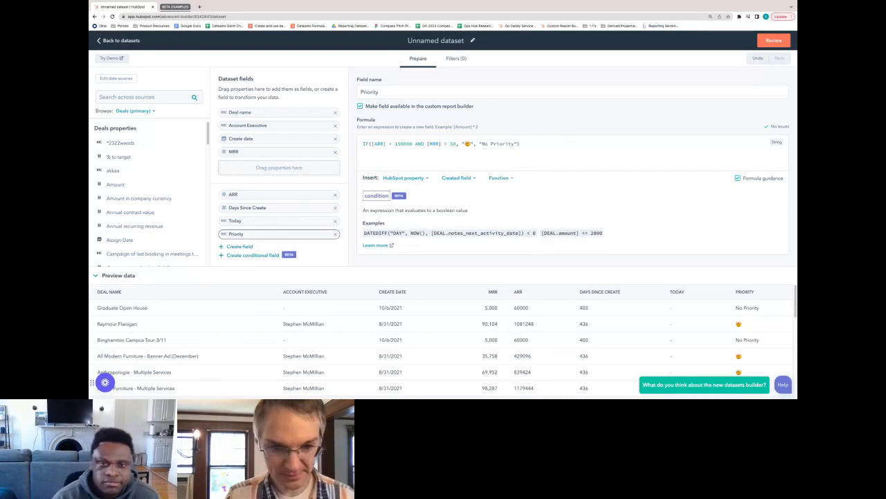
- Remove the AND [MRR] > 50 condition so the Priority formula tests only ARR > 150000
key(BackSpace)
key(BackSpace)
key(BackSpace)
key(BackSpace)
key(BackSpace)
key(BackSpace)
key(BackSpace)
key(BackSpace)
key(BackSpace)
key(BackSpace)
key(BackSpace)
key(BackSpace)
key(BackSpace)
key(BackSpace)
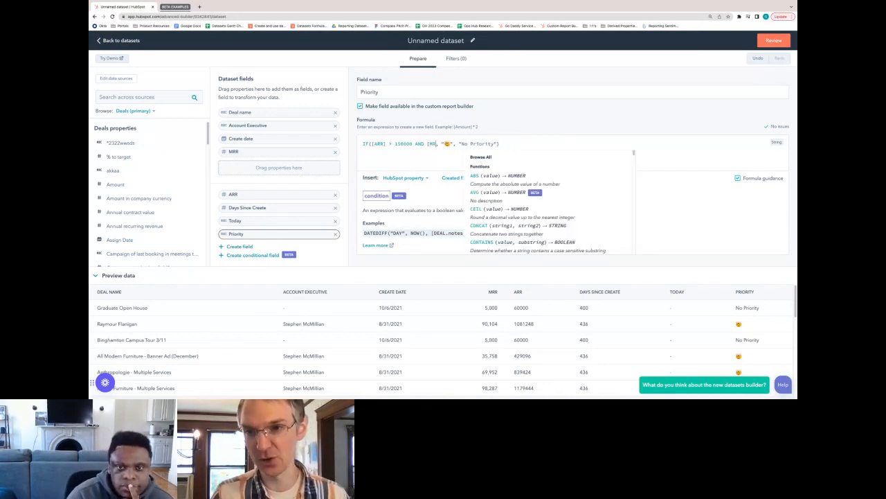
key(BackSpace)
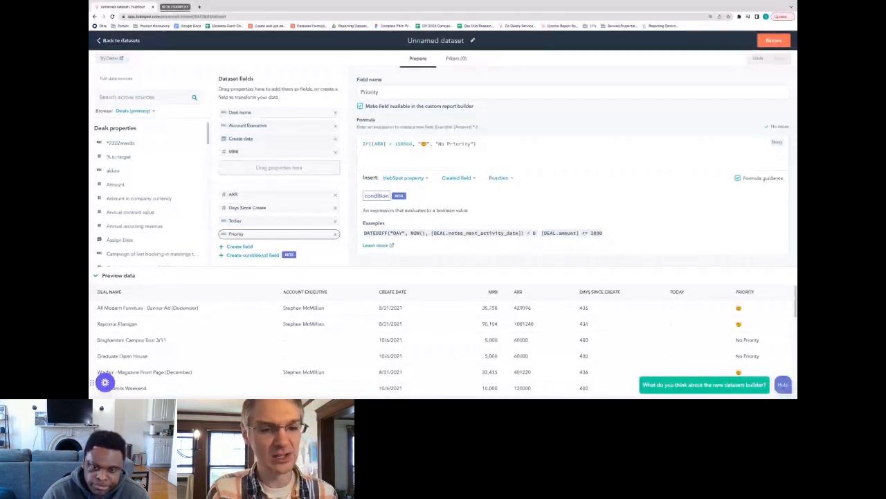
- Open the Tableau Superstore Dataset spreadsheet in a new browser tab and view its orders data
click(200, 6)
text(table)
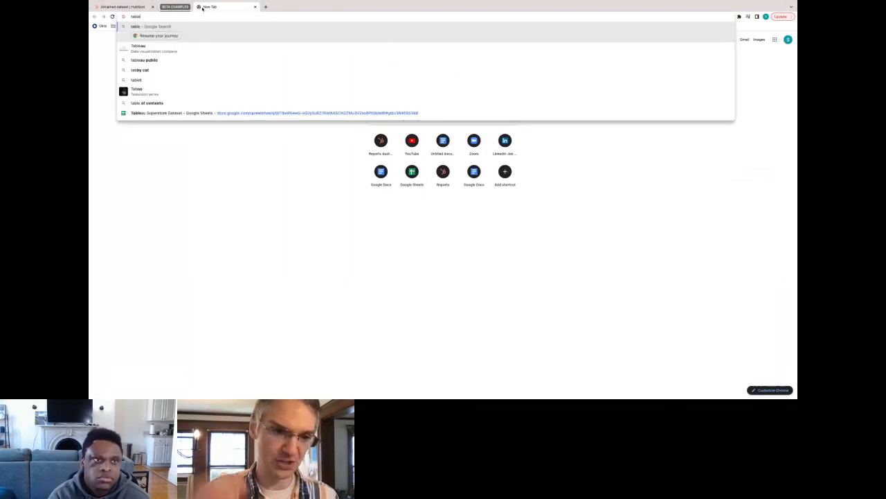
click(160, 113)
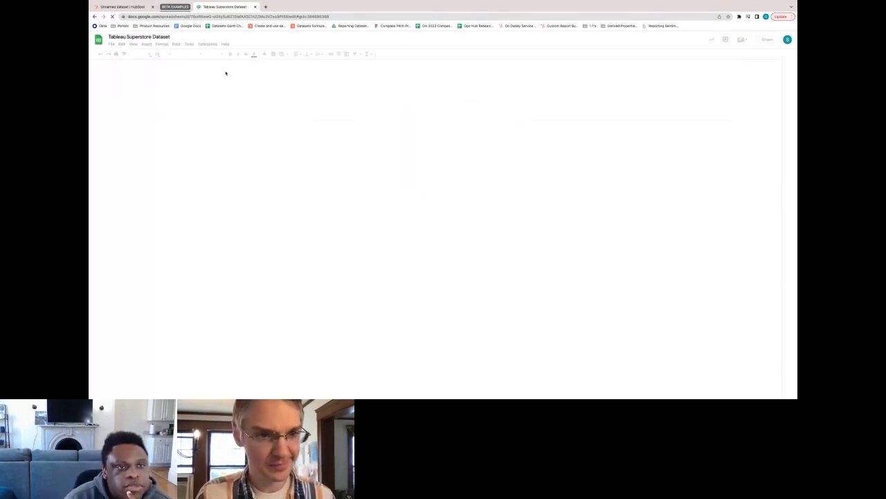
click(186, 54)
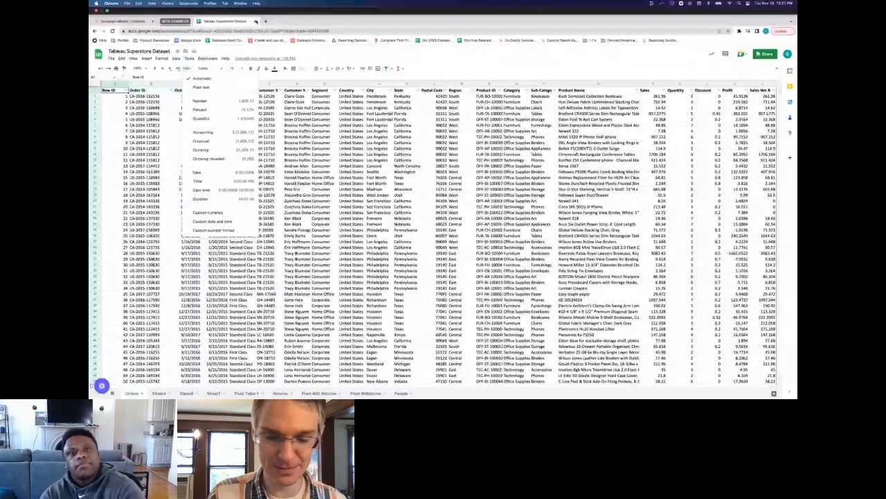
- Close the spreadsheet tab to return to the dataset and highlight the first deal's Days Since Create value in the preview
click(257, 22)
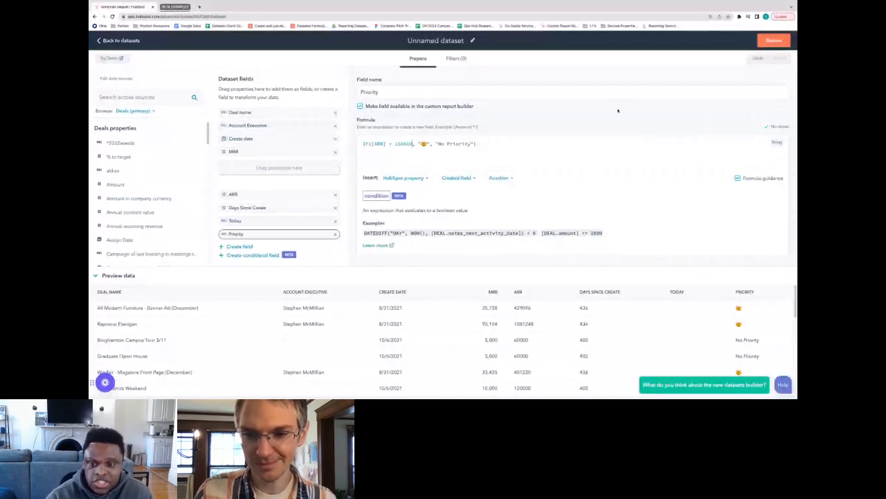
double_click(584, 308)
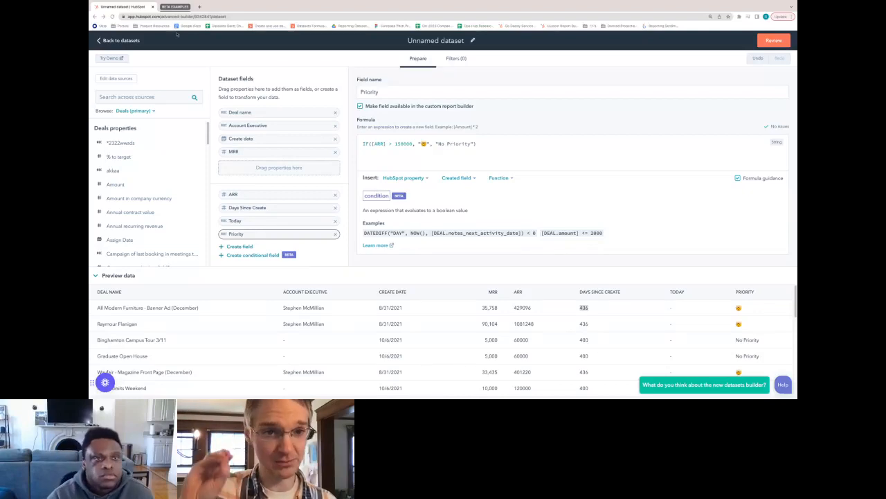
- Open HubSpot in a new browser tab, go to the Datasets list and start creating another dataset
key(ctrl+t)
click(121, 27)
click(132, 44)
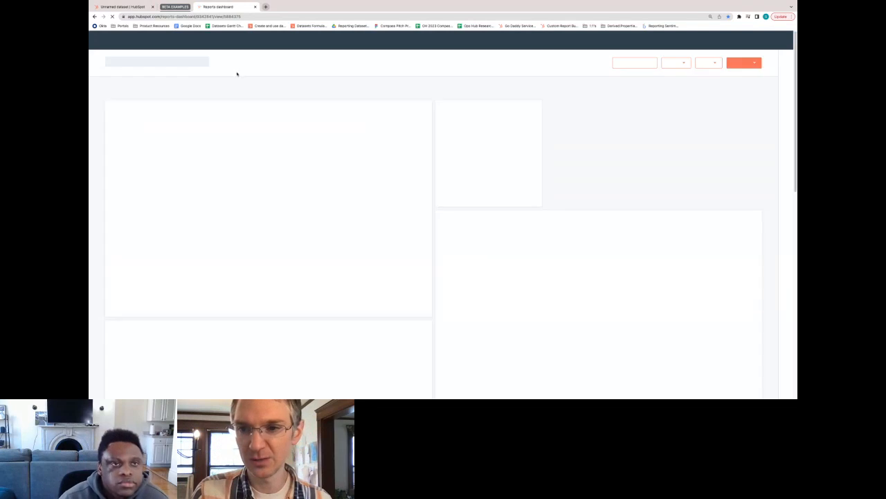
click(326, 40)
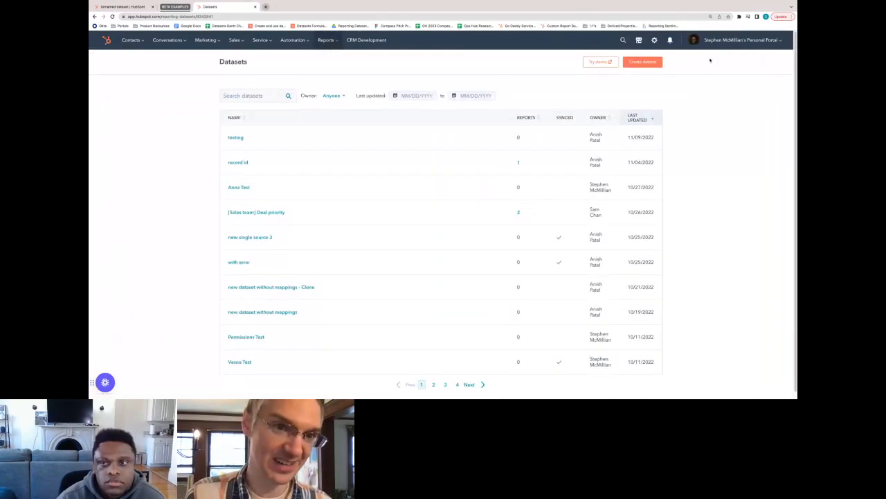
click(659, 62)
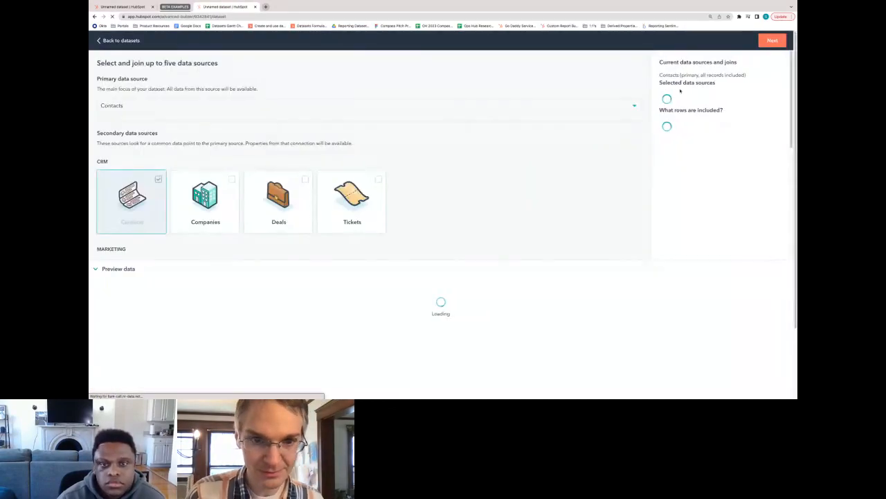
- Add Marketing email as a secondary data source, review its events and joins, and close that browser tab
scroll(314, 146, down, 5)
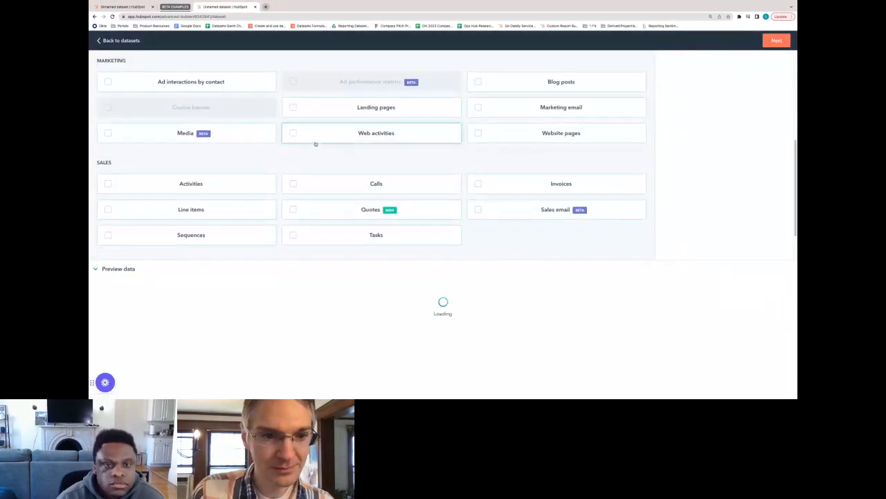
click(542, 109)
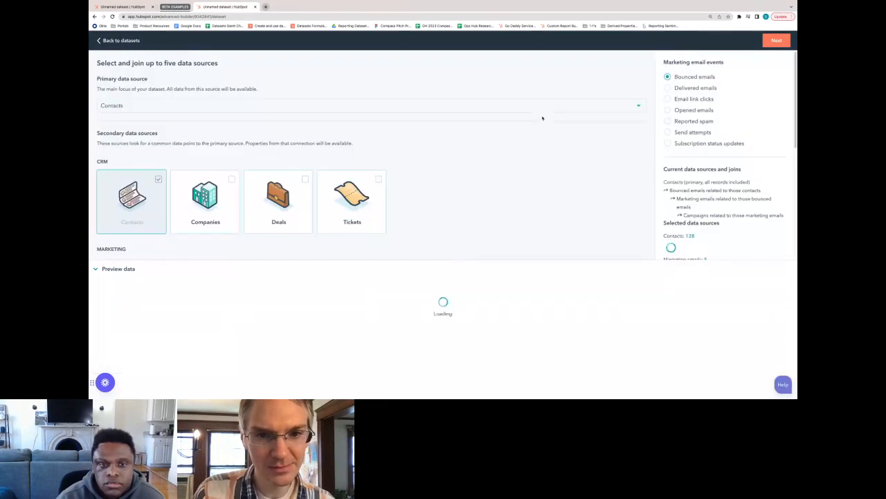
scroll(542, 120, up, 3)
scroll(543, 120, up, 2)
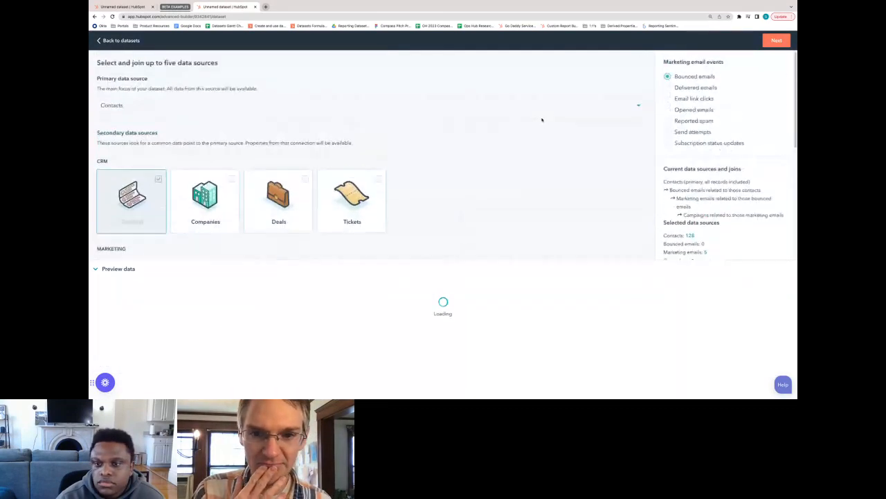
scroll(542, 121, down, 3)
scroll(542, 121, up, 2)
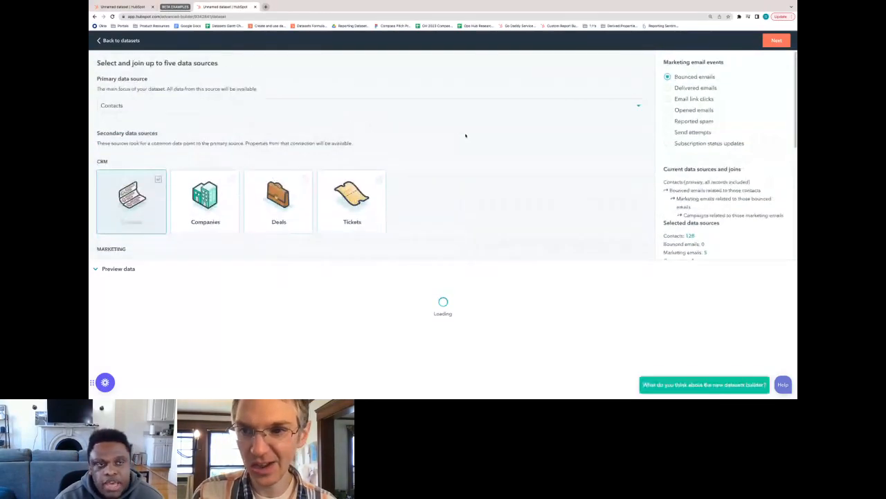
click(255, 7)
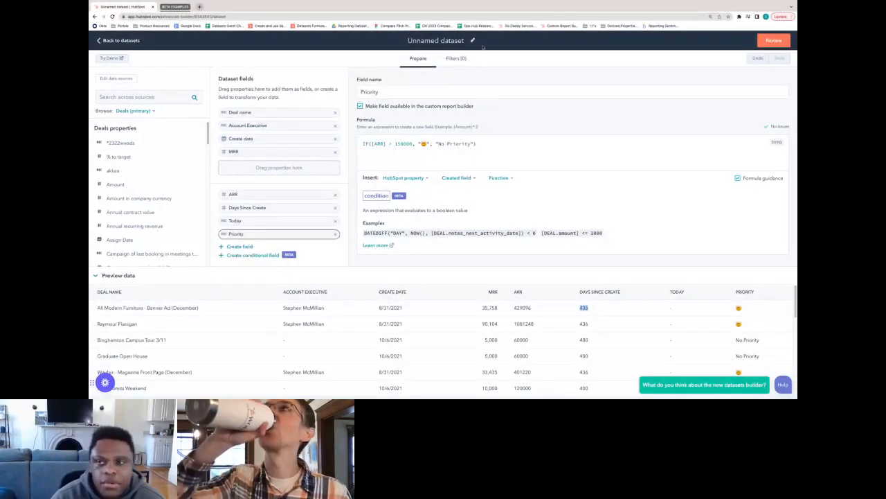
- Look at the dataset's filters, return to field preparation and name the dataset Webinar Test
mouse_move(610, 2)
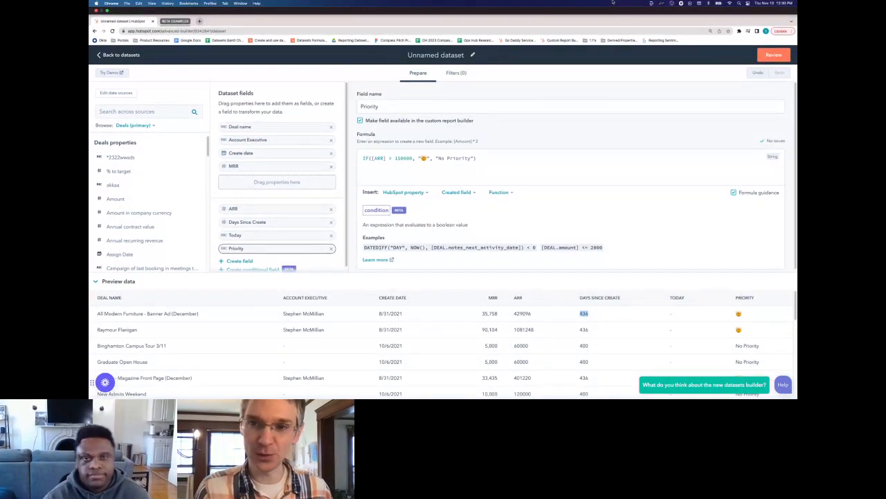
click(456, 58)
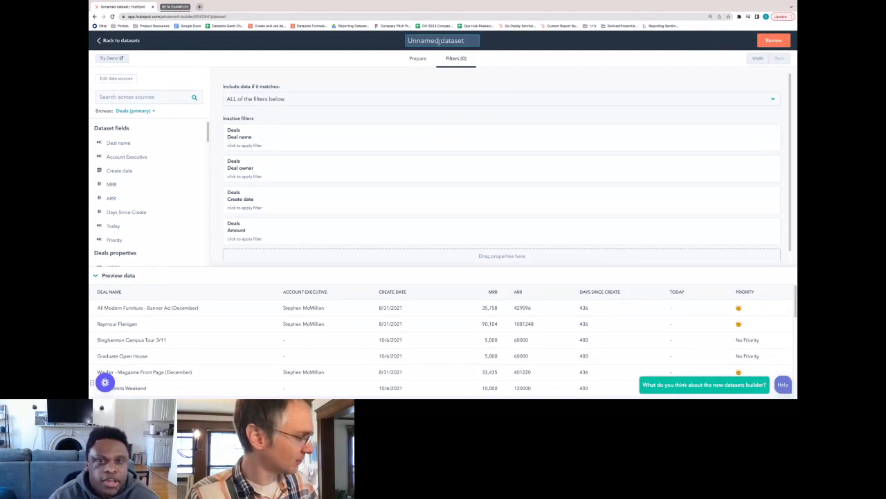
click(419, 58)
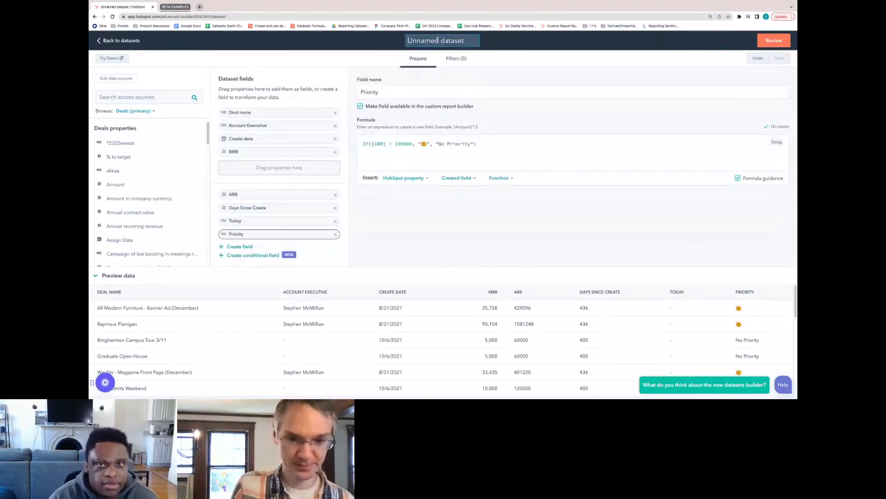
click(436, 40)
text(Webinar Test)
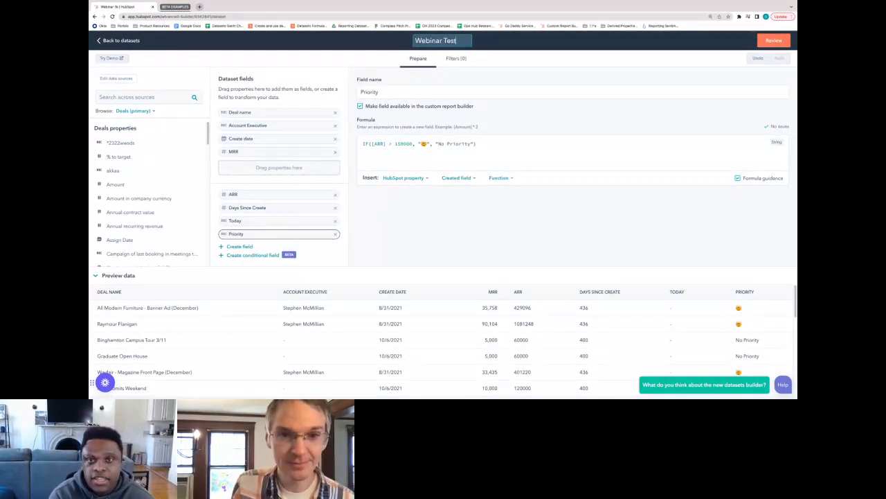
- Review the custom fields of the Webinar Test dataset and save it
click(774, 40)
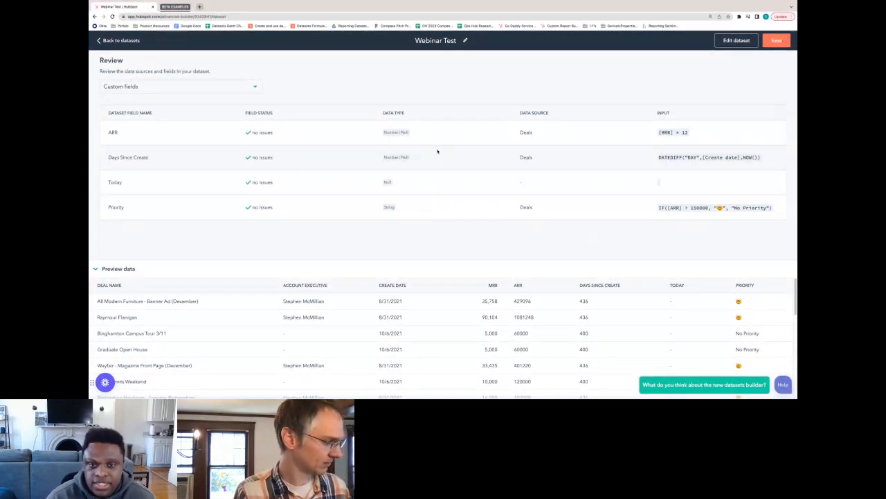
click(773, 42)
click(591, 386)
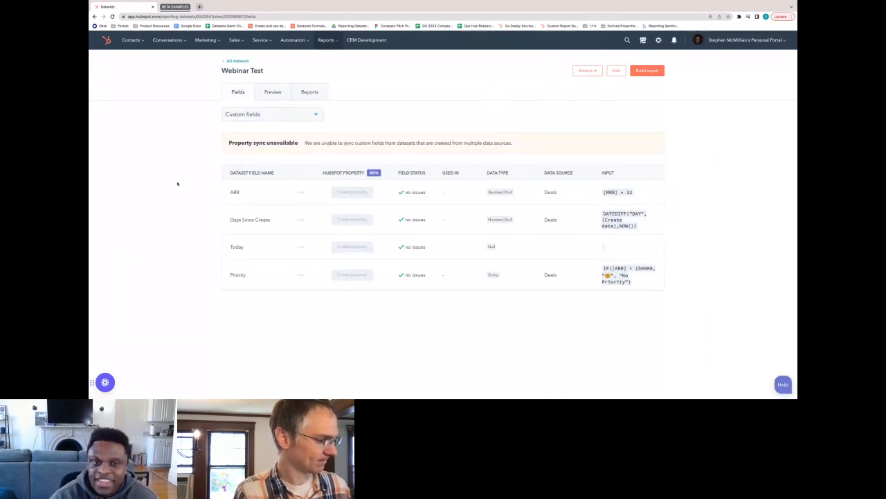
- Build a report from the Webinar Test dataset with Priority on the X-axis
click(646, 71)
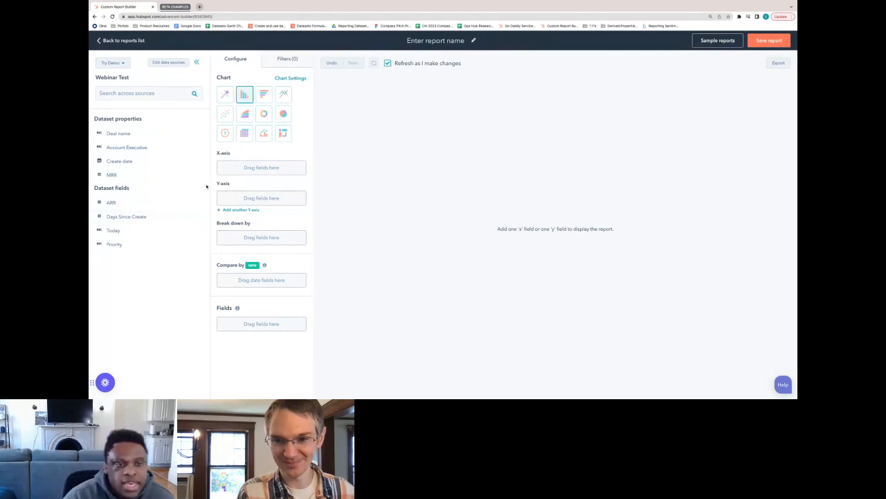
drag(125, 244, 234, 167)
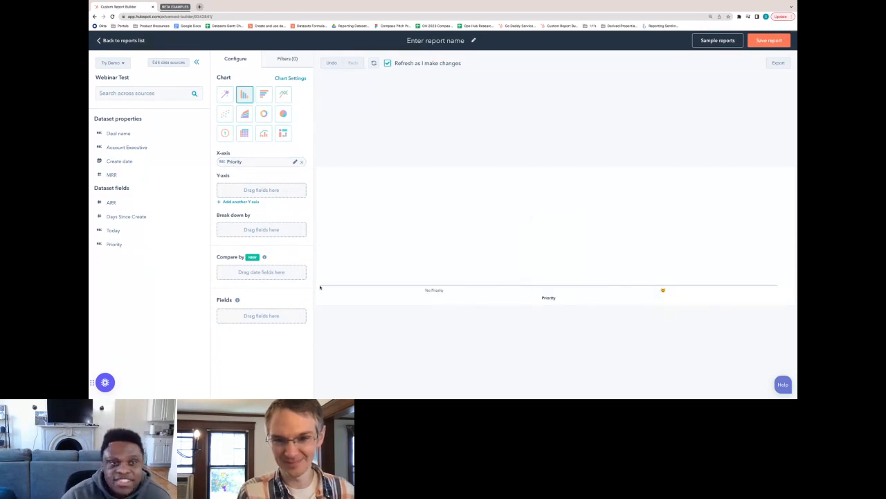
- Capture a screenshot of the report builder's chart configuration and the Priority chart
click(146, 16)
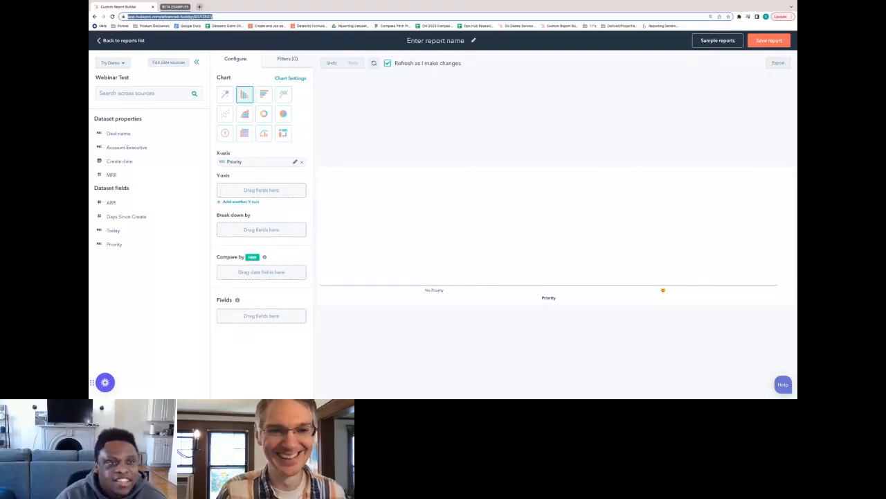
click(509, 111)
key(shift+super+4)
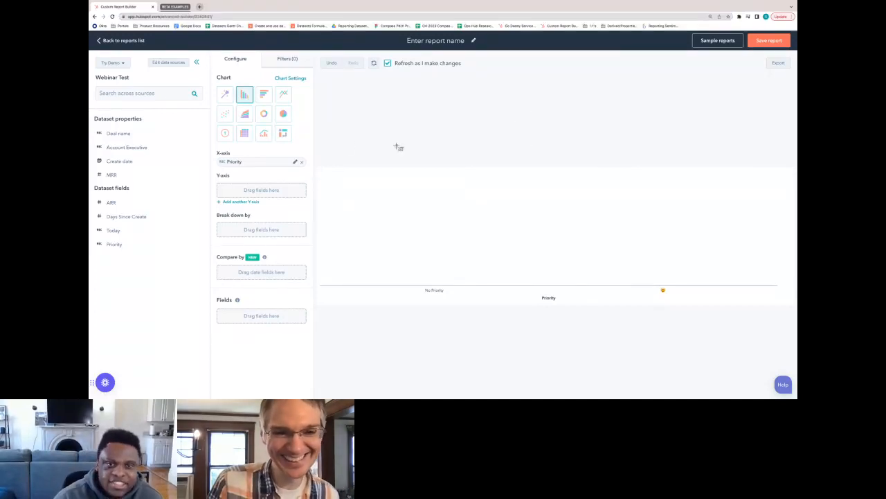
drag(200, 47, 797, 364)
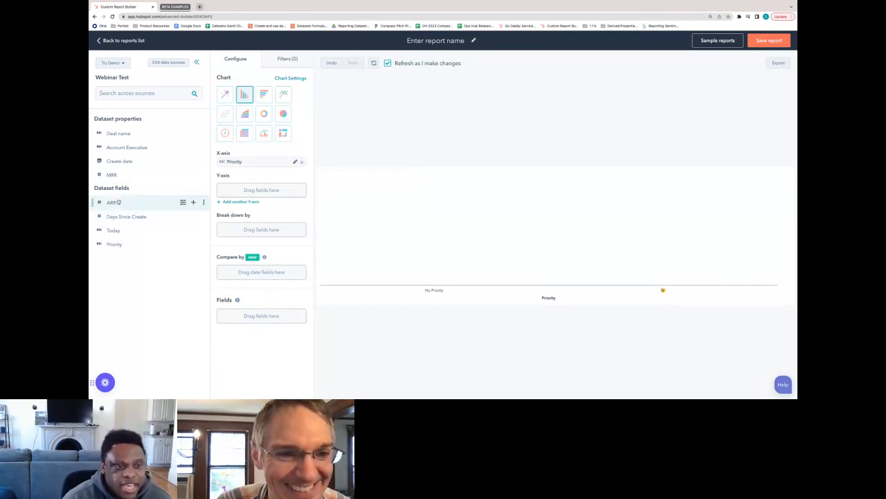
- Plot ARR on the Y-axis, break the bars down by Account Executive, and inspect the emoji priority bar
drag(112, 202, 245, 187)
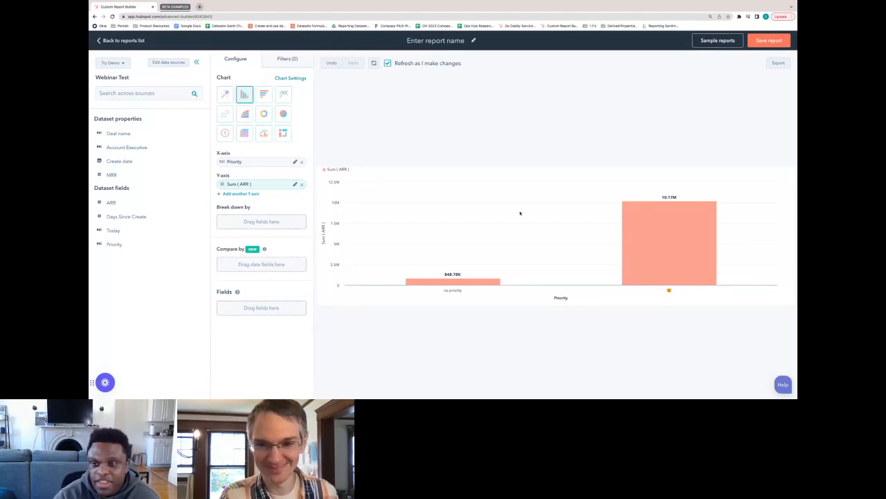
mouse_move(677, 215)
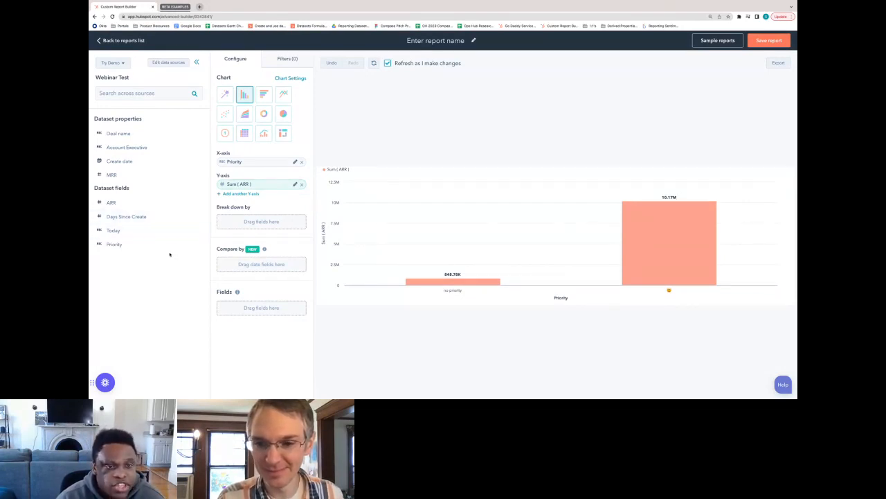
drag(127, 147, 231, 223)
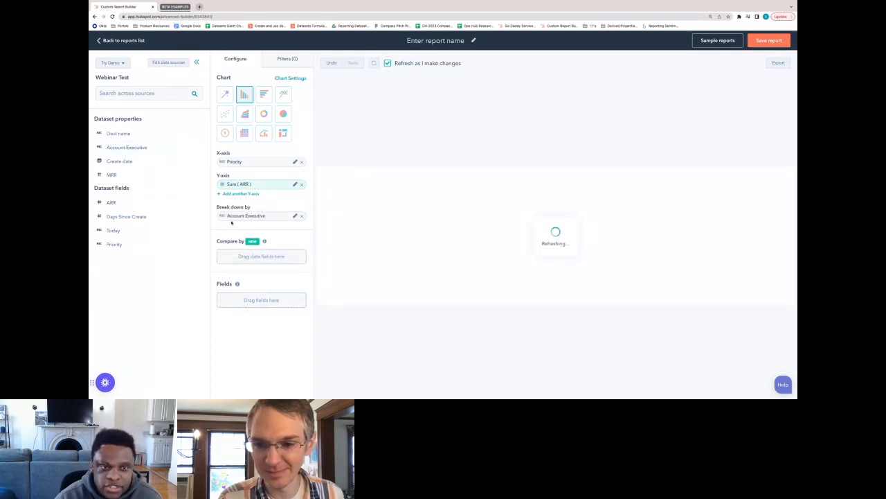
mouse_move(705, 272)
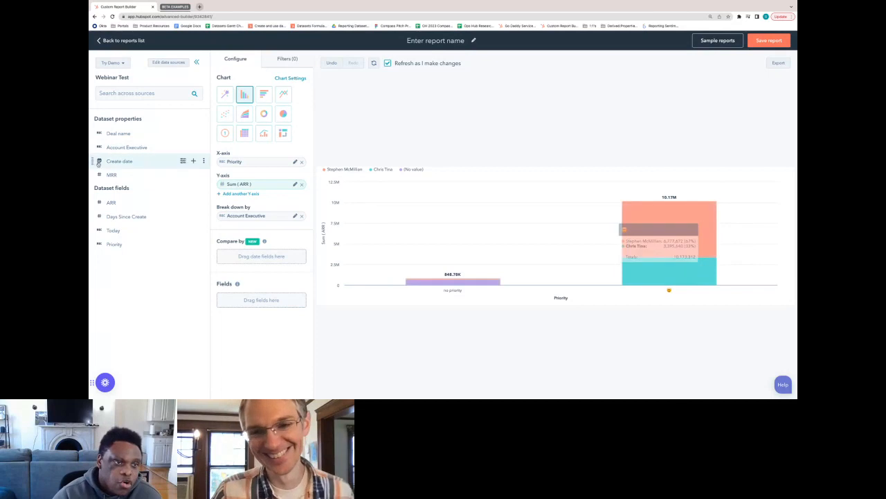
- Replace the chart's Account Executive breakdown with Deal name and inspect the emoji priority bar
drag(112, 134, 216, 216)
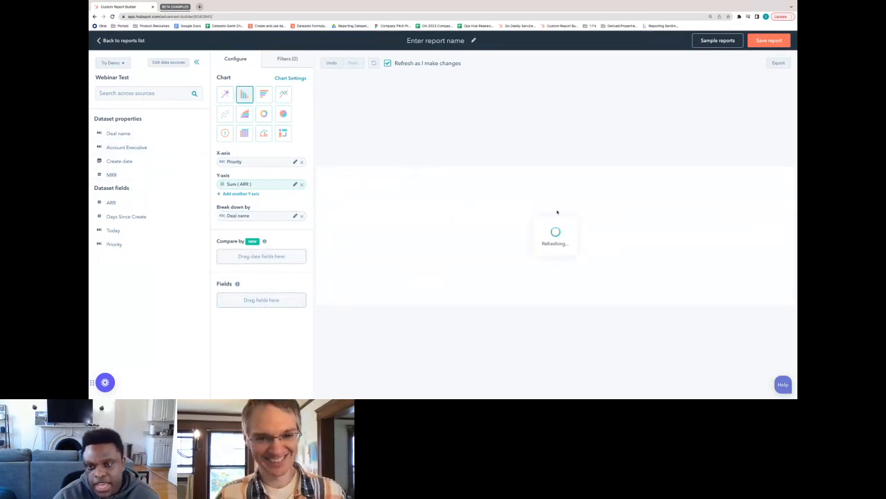
mouse_move(709, 198)
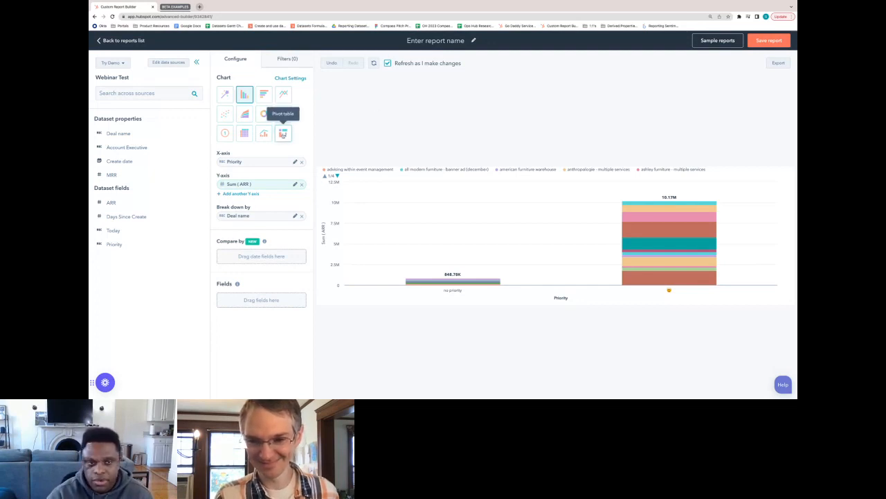
- Convert the chart to a pivot table and add Account Executive as a row between Priority and Deal name
click(282, 134)
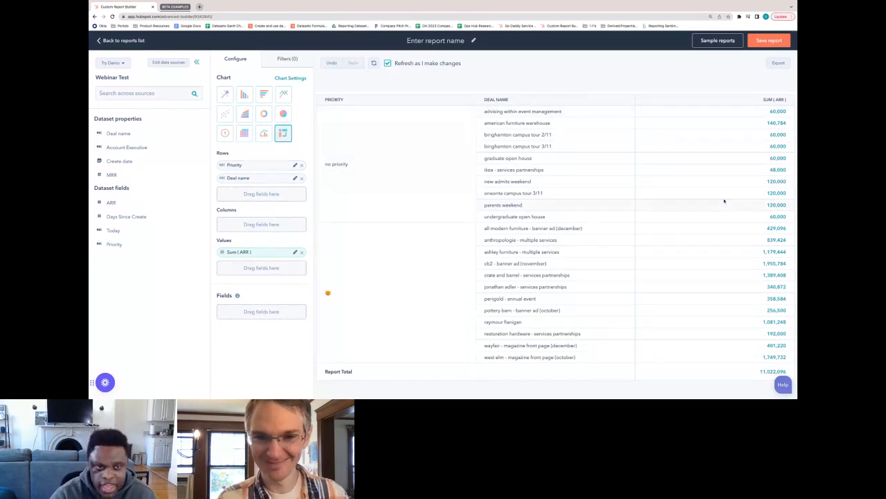
drag(152, 148, 238, 178)
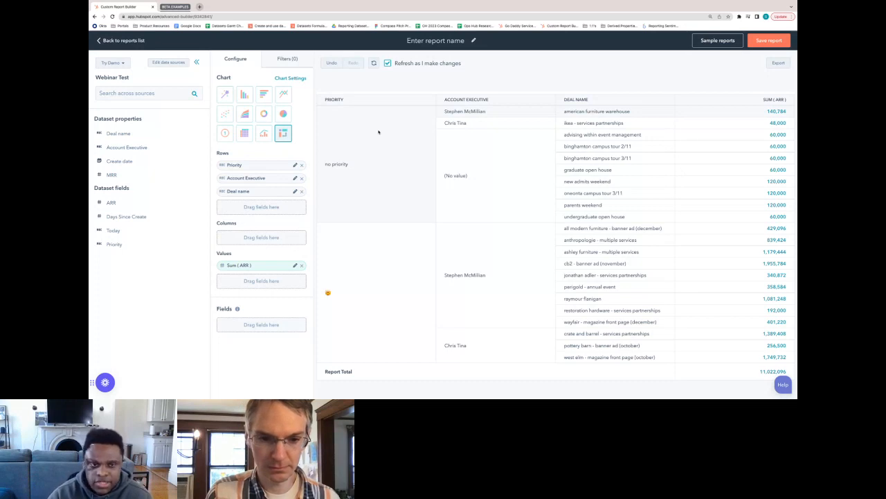
- Review the aggregation options for the ARR value in the pivot table and cancel the edit
click(255, 267)
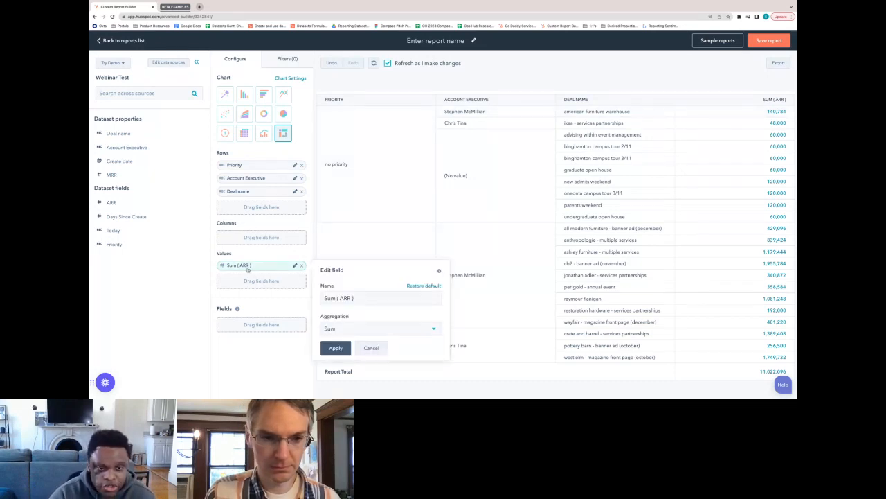
click(397, 333)
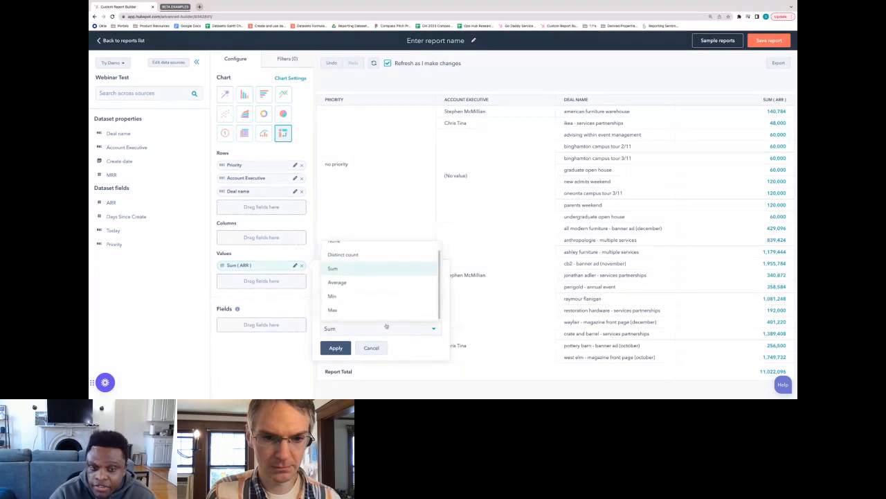
scroll(388, 289, up, 1)
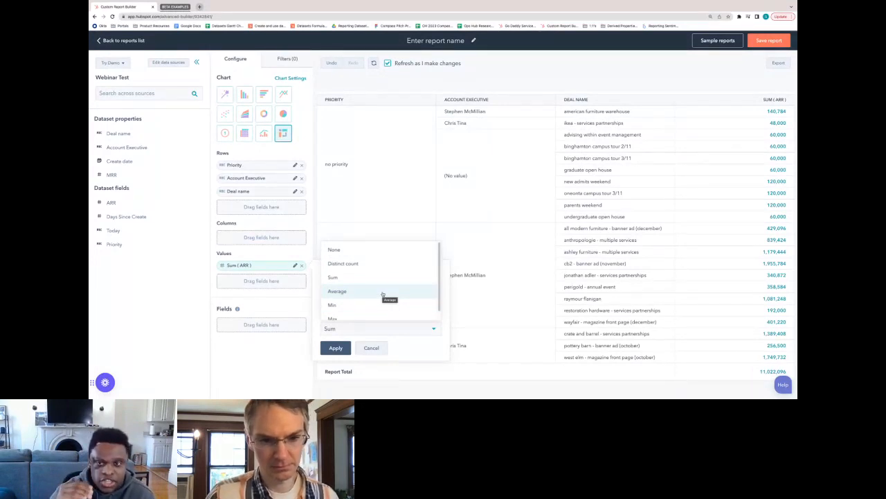
click(377, 347)
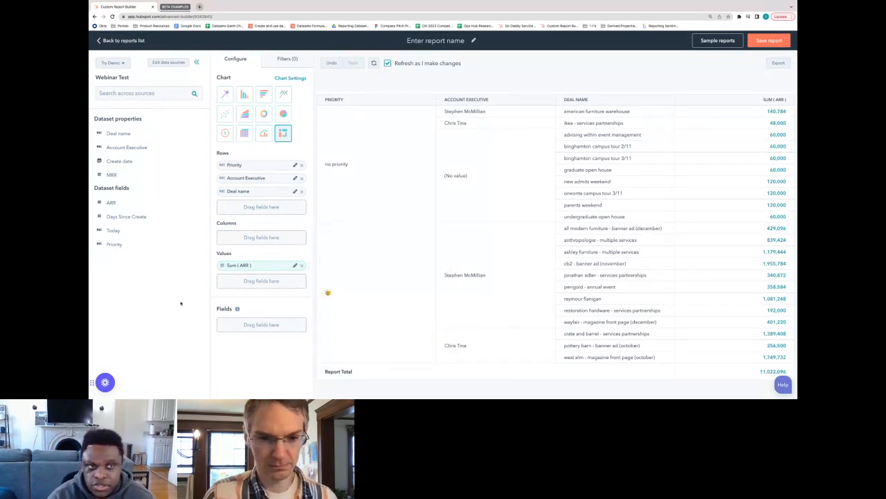
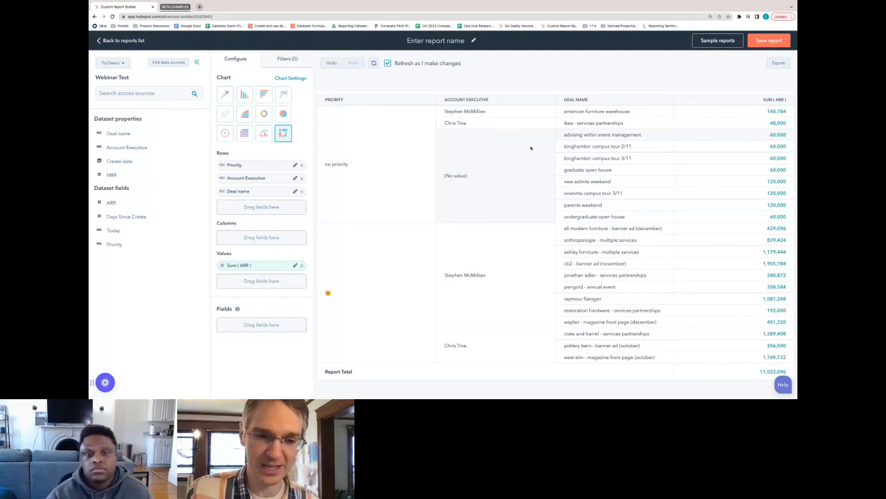
- Remove Account Executive from the pivot table's rows
click(302, 179)
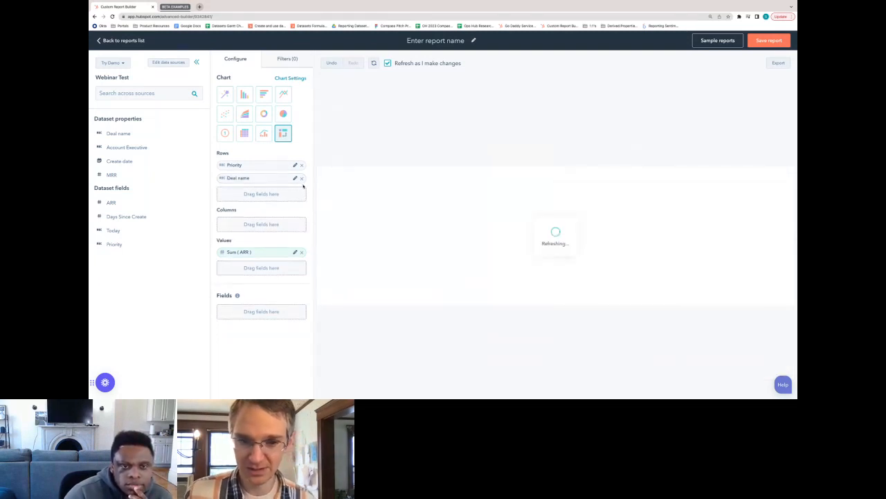
- Remove Deal name from the pivot table's rows and add ARR two more times to its values
click(302, 179)
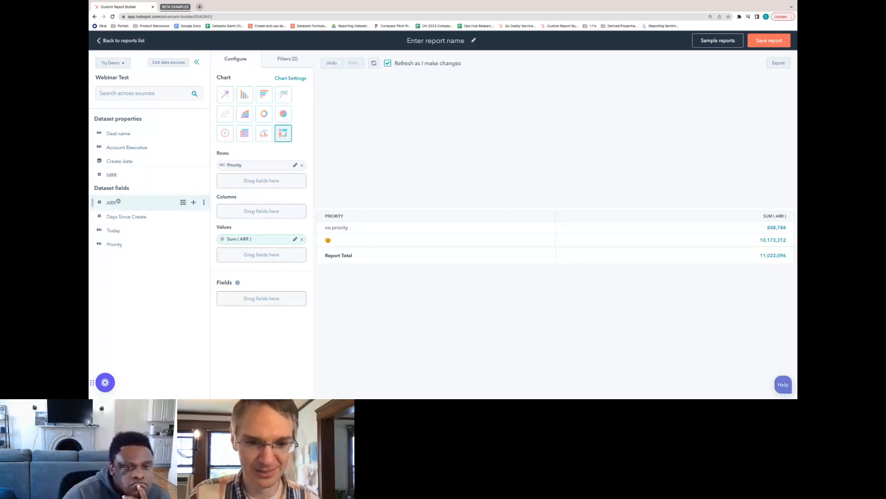
drag(111, 202, 262, 254)
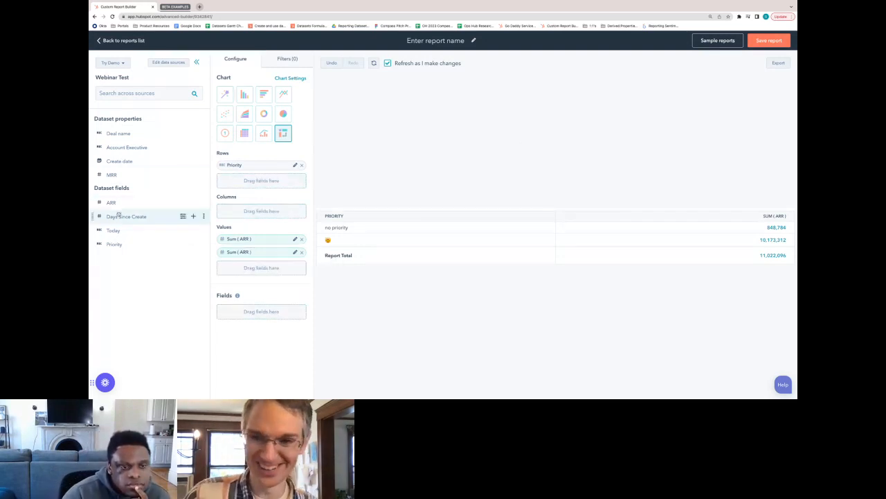
drag(111, 202, 263, 265)
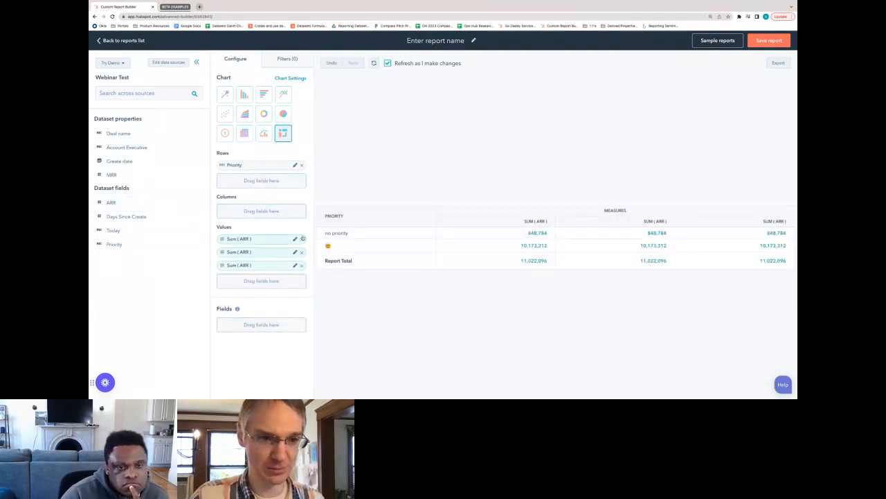
- Set the aggregation of the second ARR value to Average
click(295, 251)
click(352, 312)
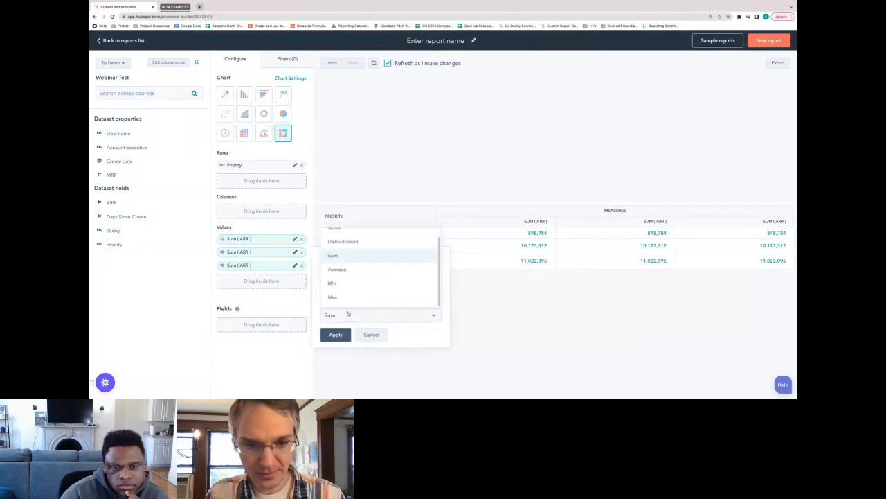
click(340, 269)
click(336, 334)
- Set the aggregation of the third ARR value to Min
click(295, 266)
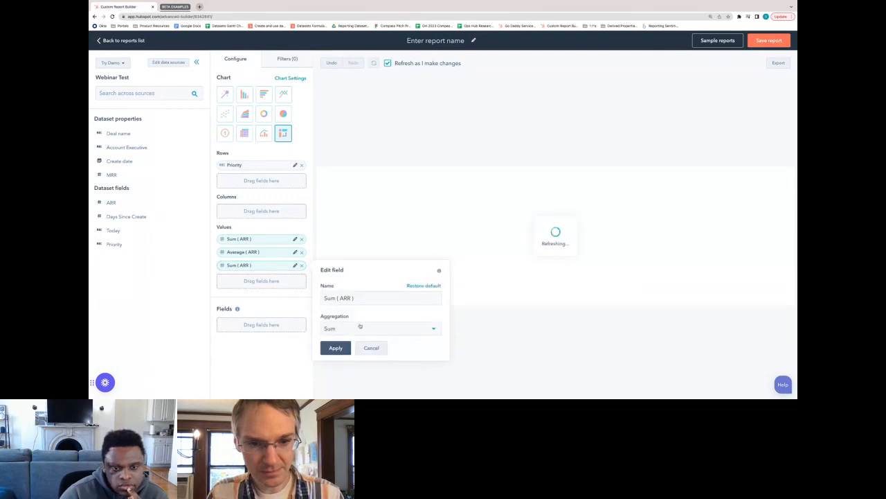
click(357, 327)
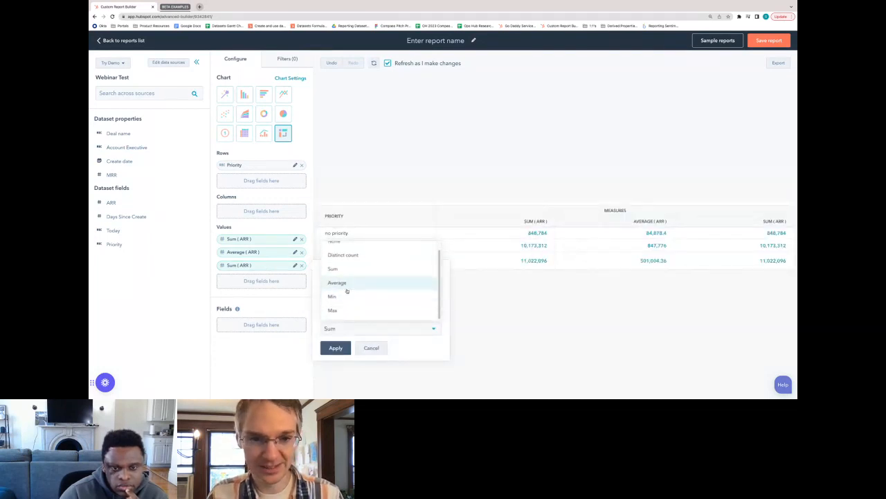
click(342, 300)
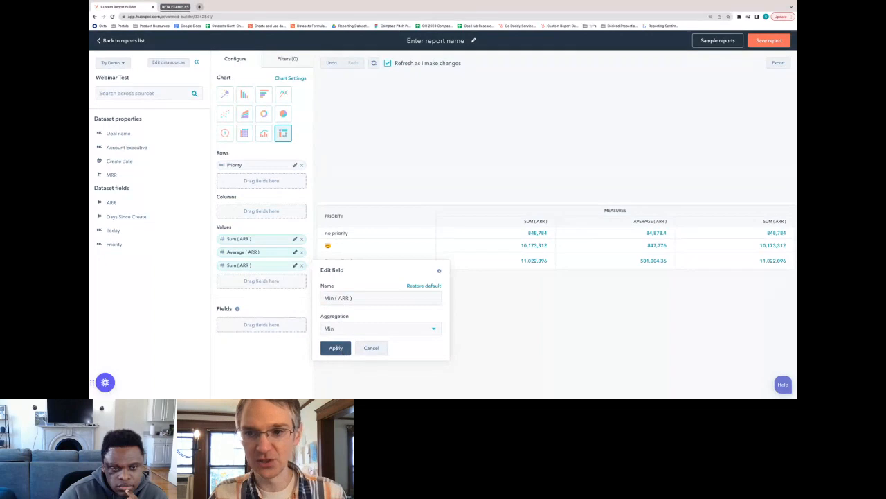
click(339, 349)
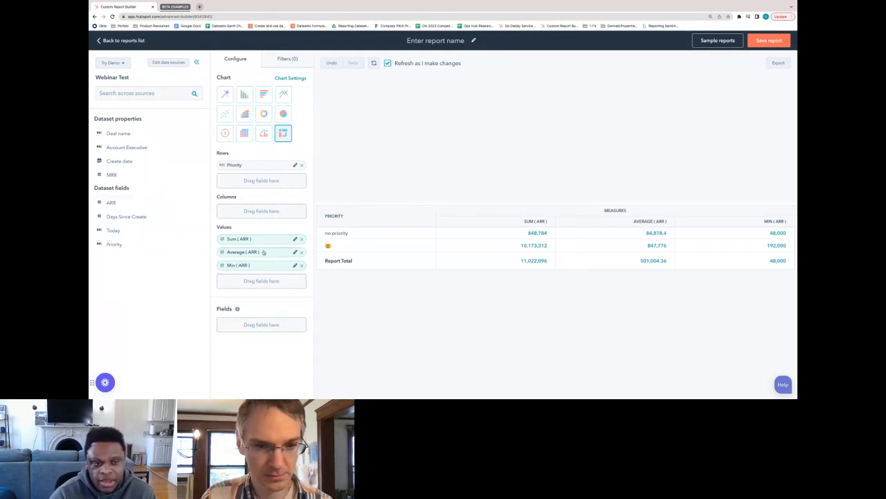
- Review the aggregation options for the Min ARR value and leave the setting as it is
click(241, 266)
click(338, 328)
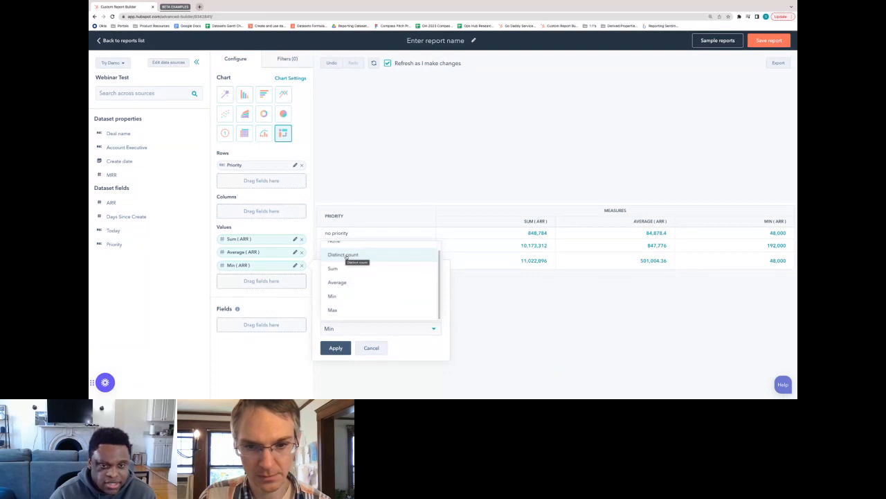
click(173, 284)
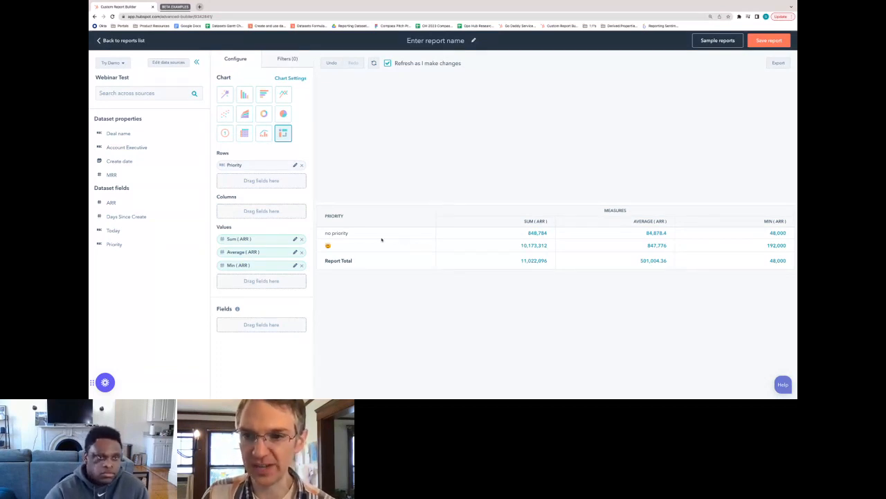
- Add Account Executive as a row above Priority in the pivot table
drag(138, 147, 242, 165)
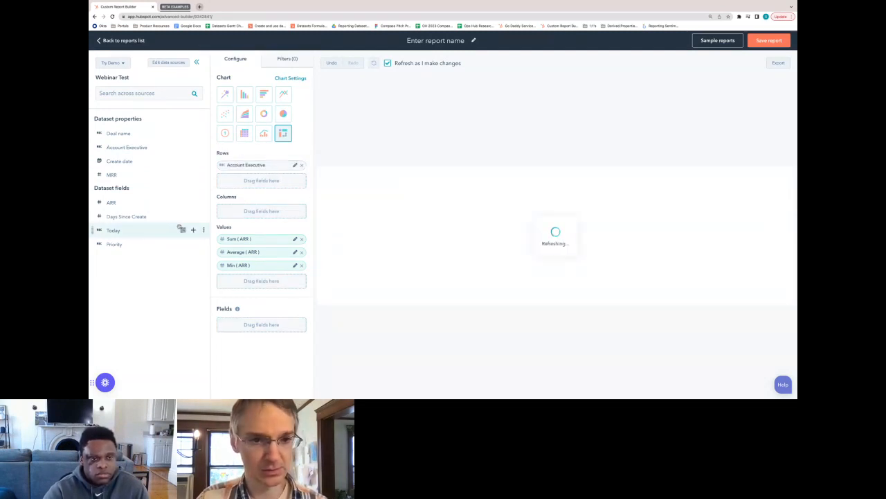
drag(168, 244, 228, 165)
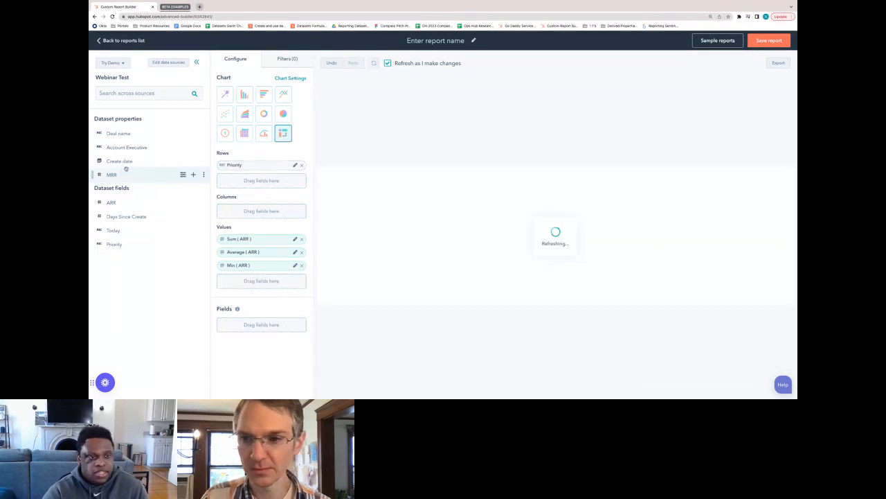
drag(124, 148, 238, 163)
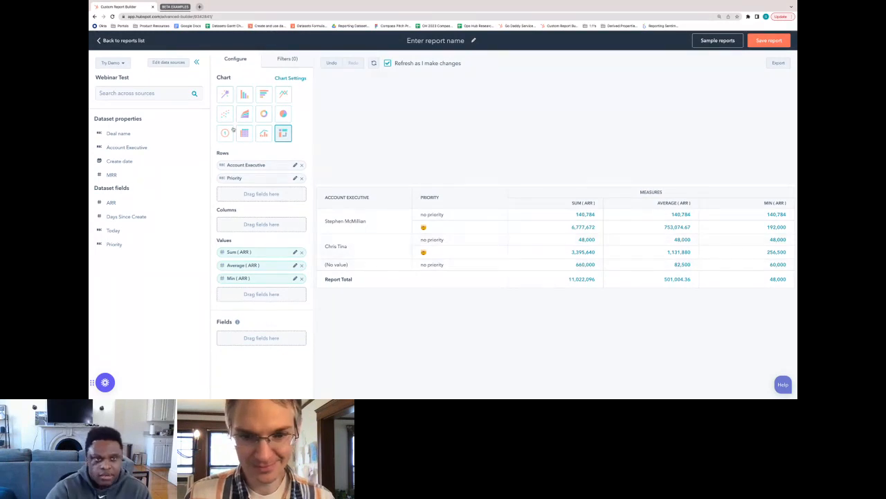
- Turn on subtotals in the pivot table's chart settings
click(289, 77)
click(220, 91)
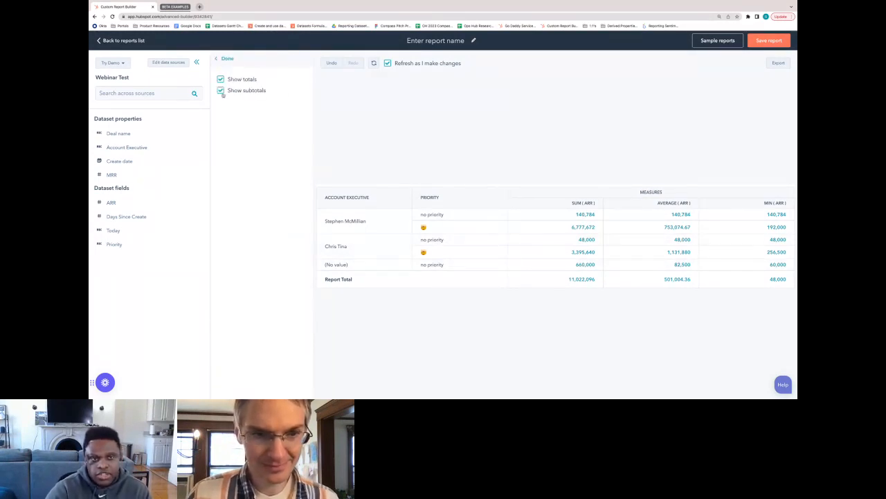
click(219, 58)
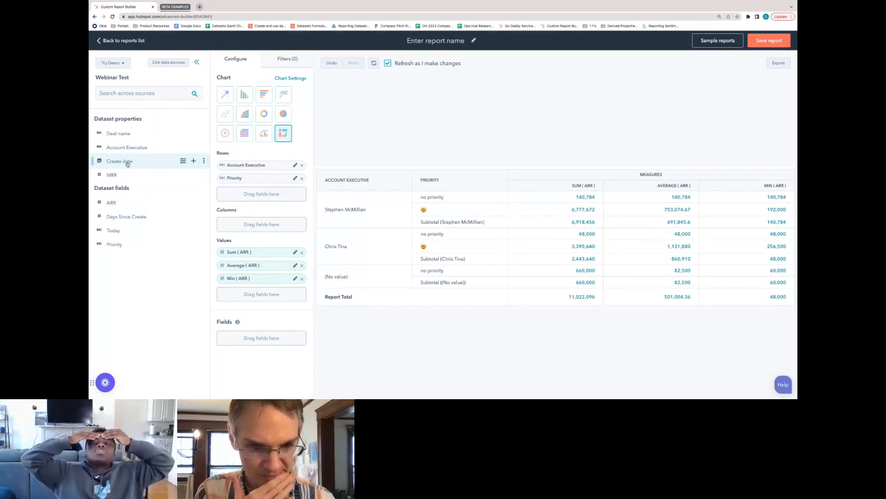
- Add Create date as a row between Account Executive and Priority and review its field options
drag(127, 163, 267, 178)
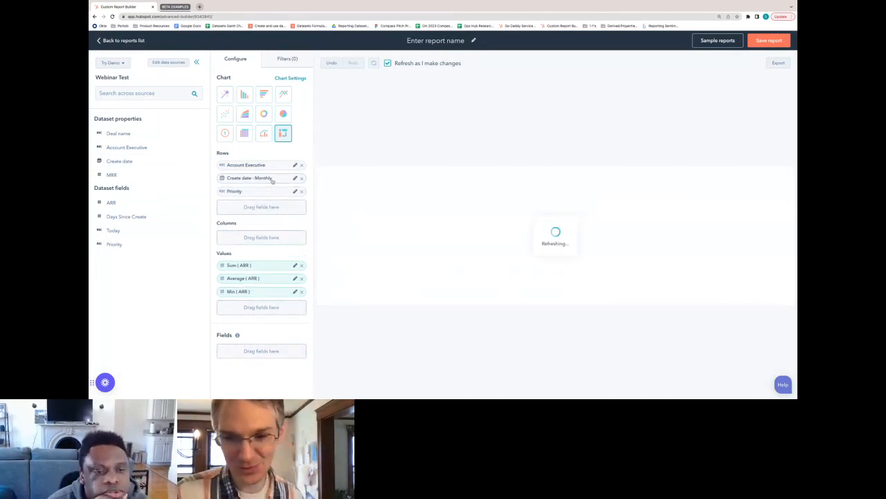
click(270, 178)
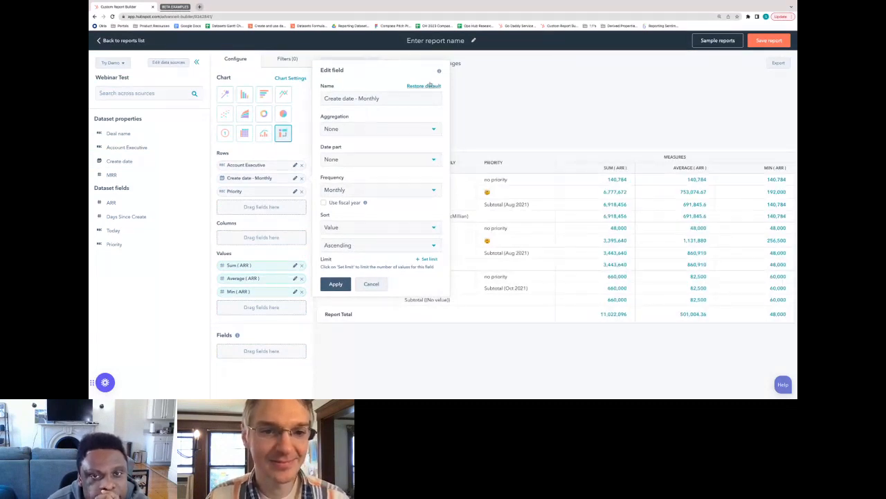
click(511, 107)
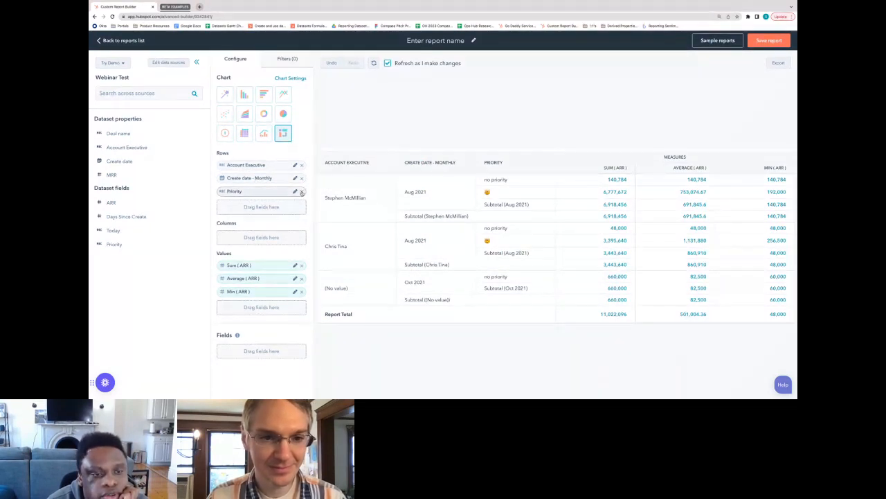
- Remove Account Executive from the rows and the Average and Min ARR measures from the values
click(302, 165)
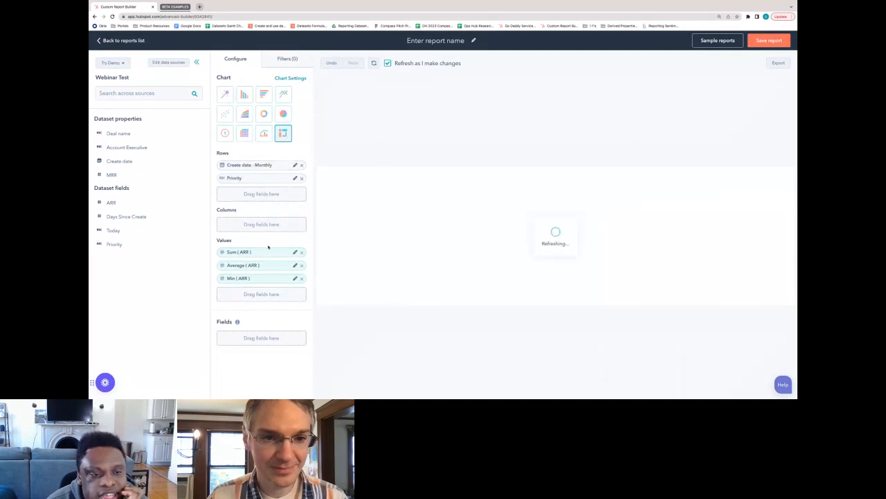
click(302, 266)
click(302, 266)
- Move Create date from the rows to the values and set its aggregation to Min
drag(260, 166, 260, 257)
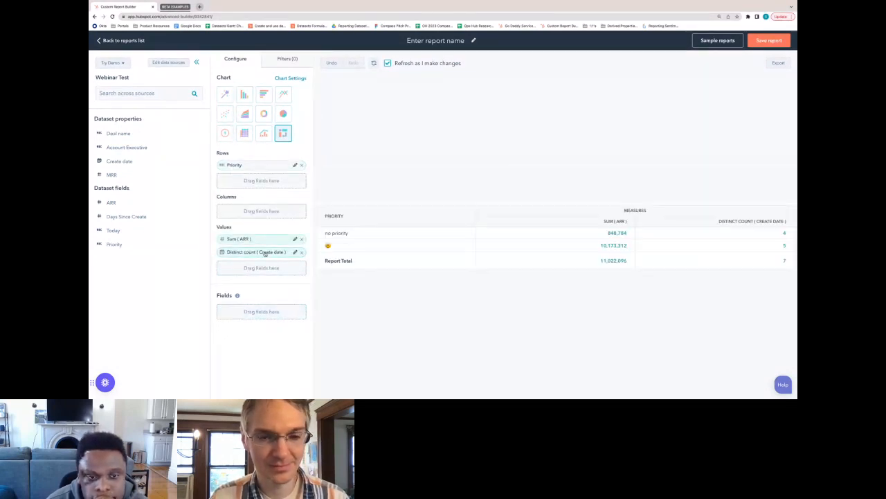
click(295, 252)
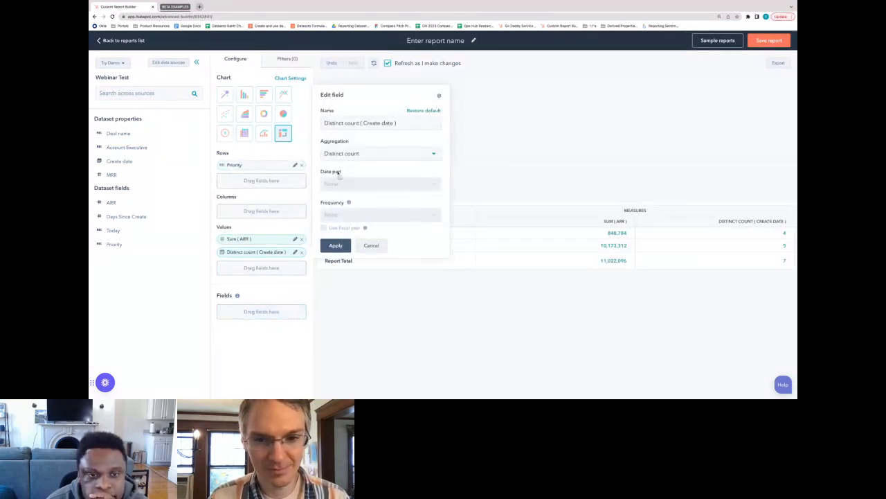
click(406, 155)
click(348, 201)
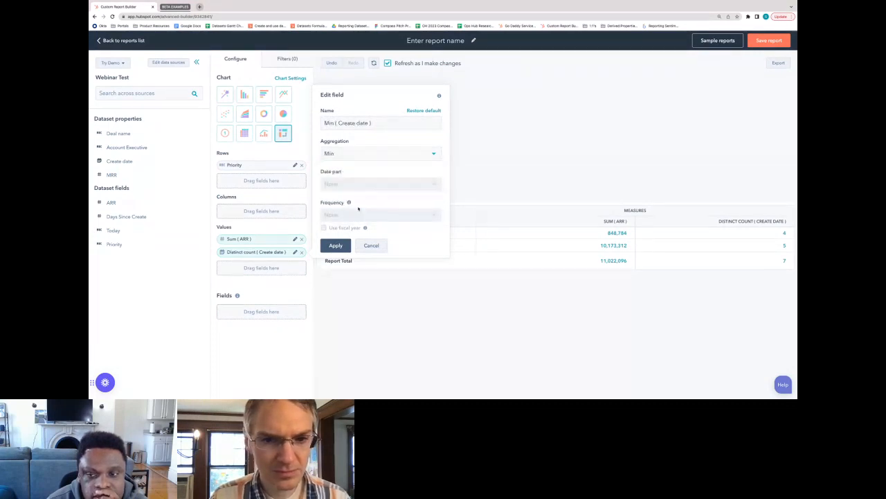
click(333, 245)
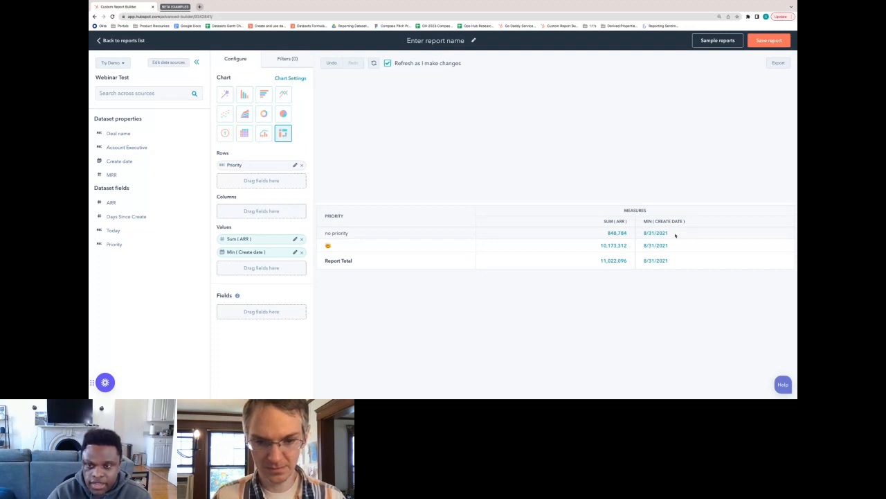
- Review the aggregation options available for the Create date value and dismiss the edit
click(295, 251)
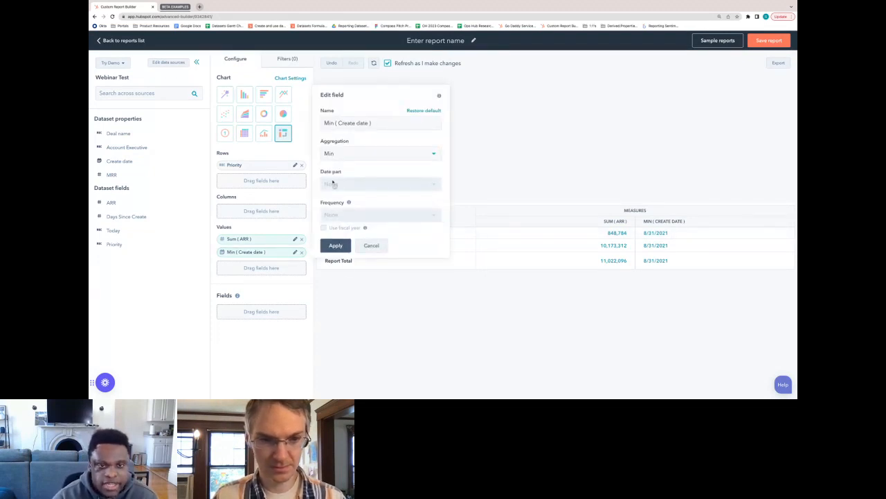
click(358, 157)
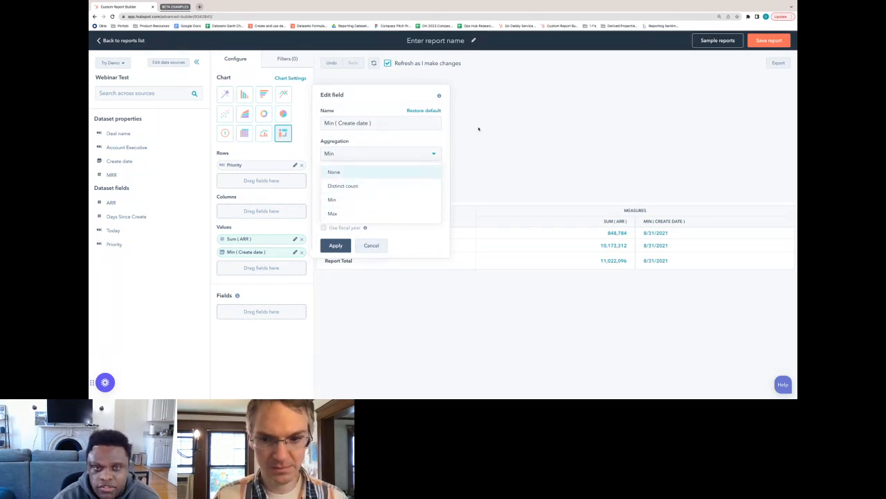
click(498, 125)
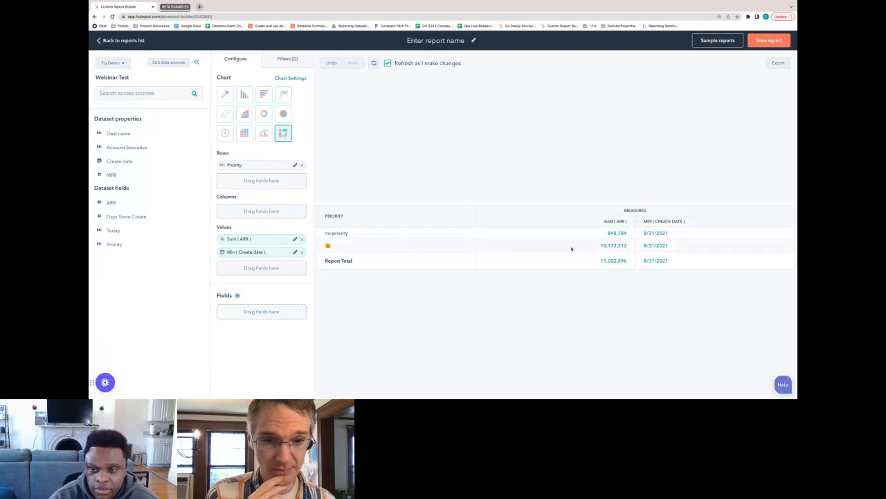
- View the records behind the emoji row's minimum create date and close the report details
click(657, 246)
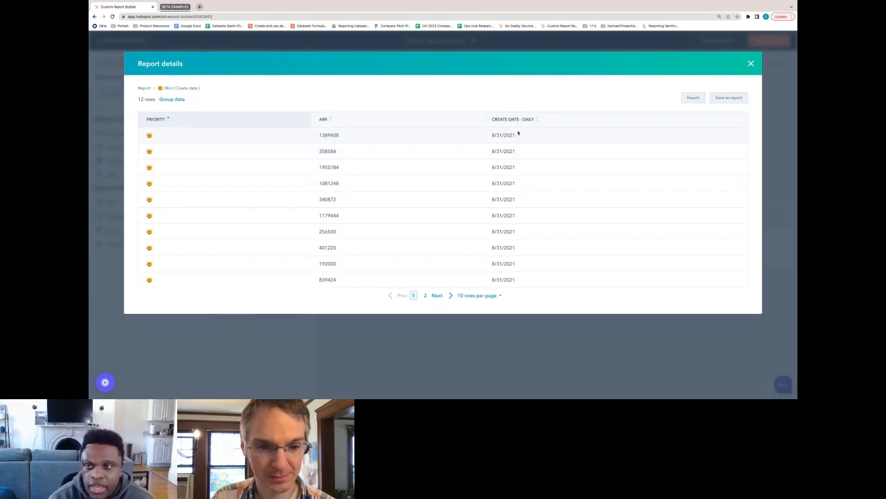
click(751, 63)
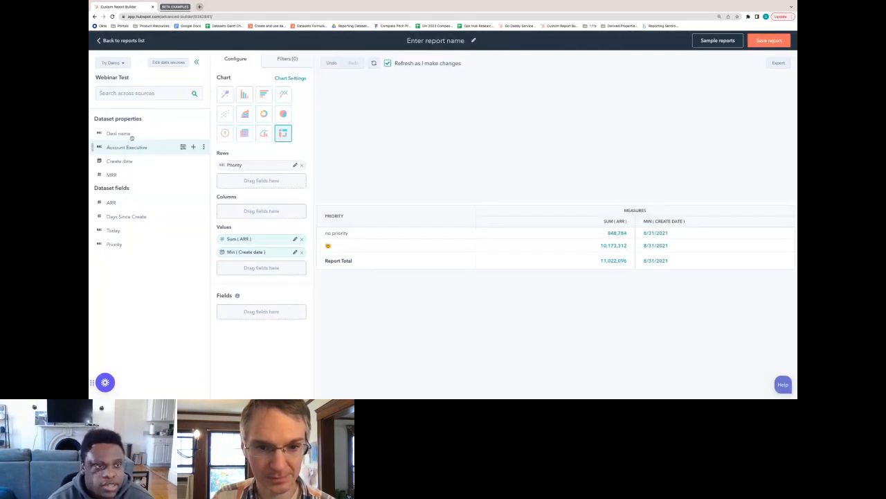
- Add Deal name to the report's Fields and inspect the records behind the no priority row's minimum create date
drag(132, 133, 238, 310)
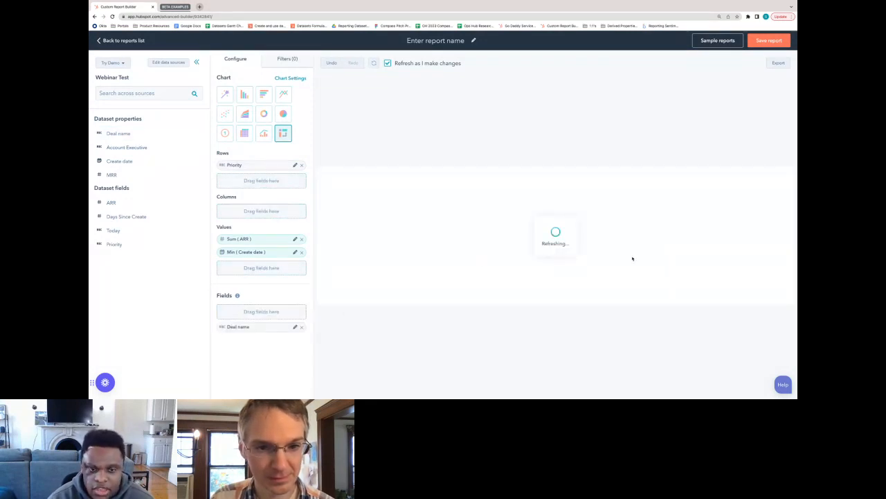
click(662, 233)
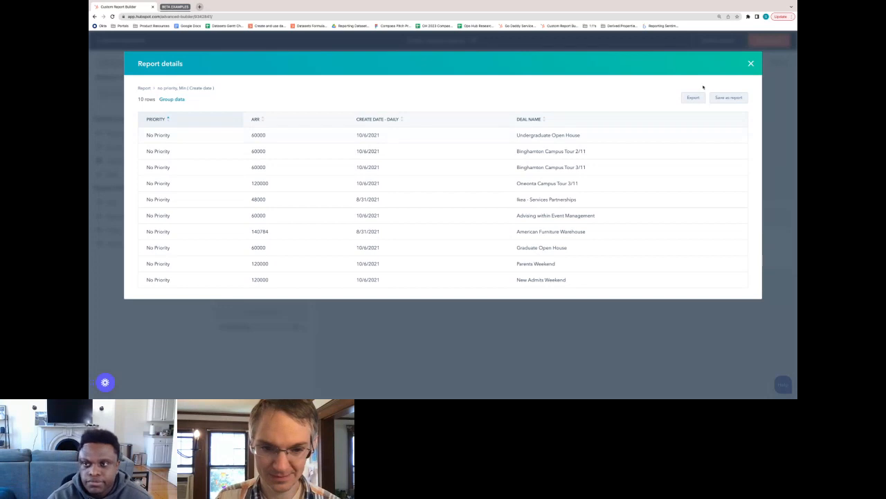
click(750, 63)
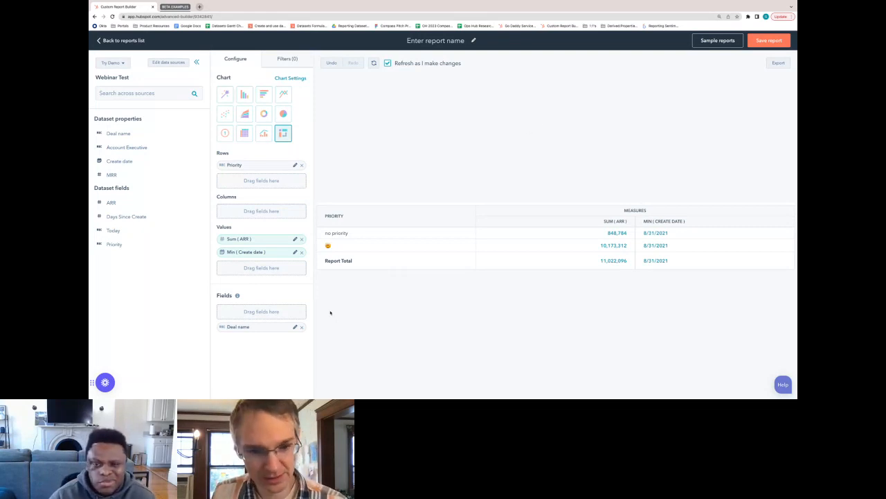
- Move Deal name from Fields to the rows below Priority, and remove it after viewing the breakdown
drag(254, 332, 253, 193)
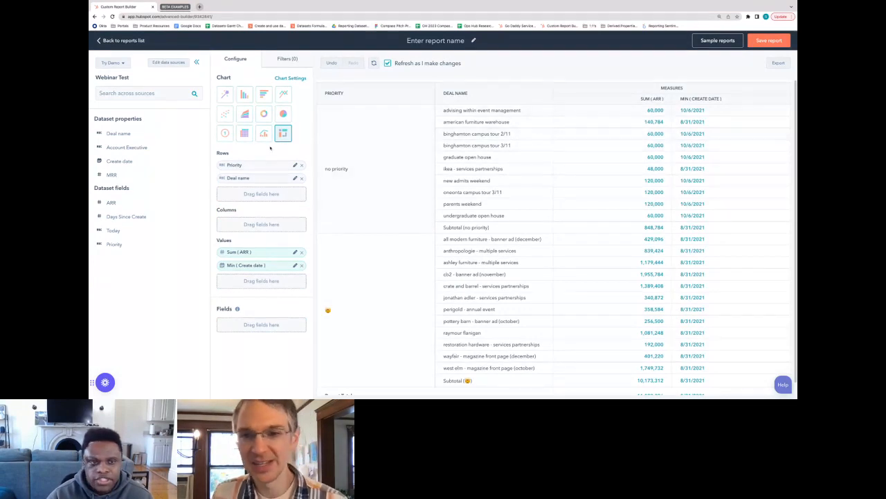
click(301, 180)
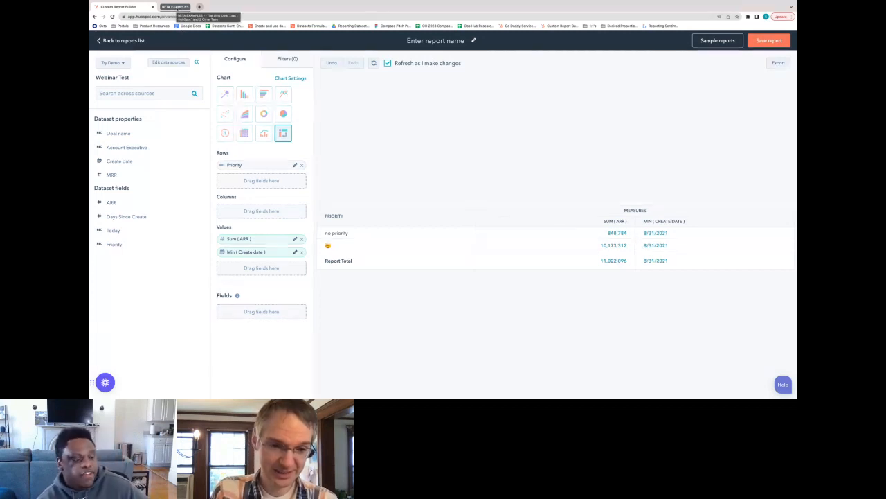
- Expand the BETA EXAMPLES group and switch to The Oink Oink Dataset
click(175, 7)
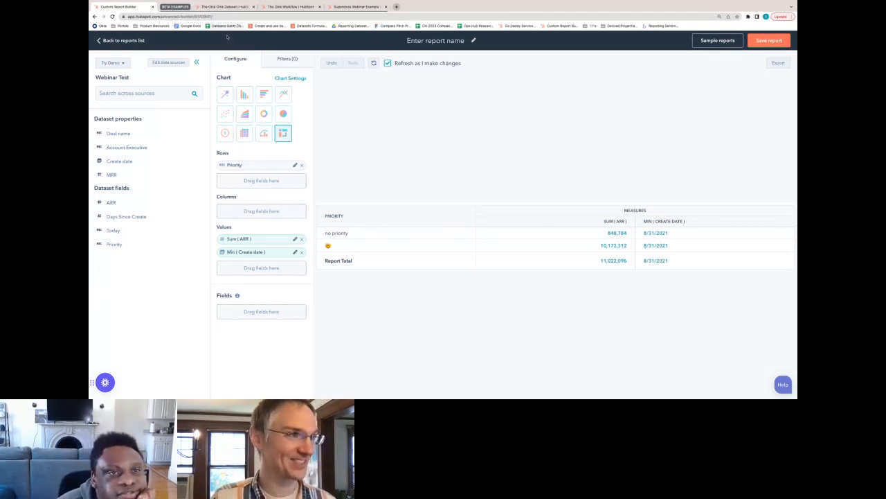
click(225, 8)
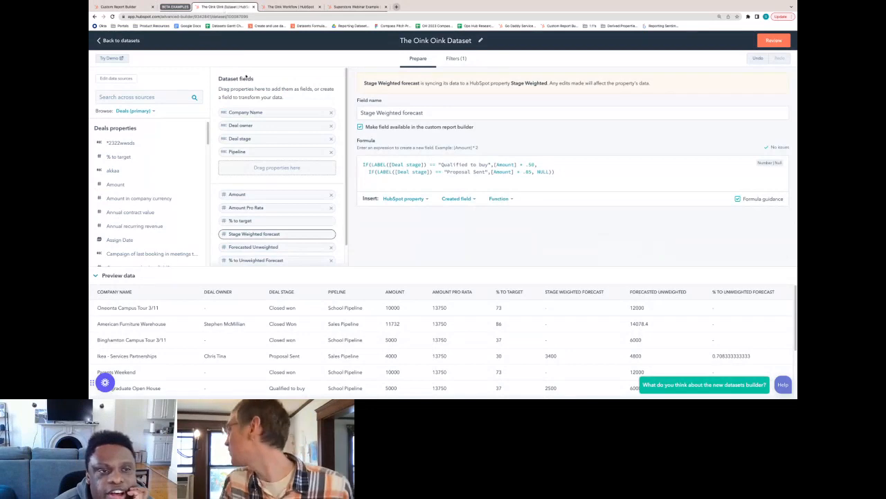
- Review the Company Name and Amount fields, highlighting the first deal's Amount and Amount Pro Rata values in the data preview
click(261, 113)
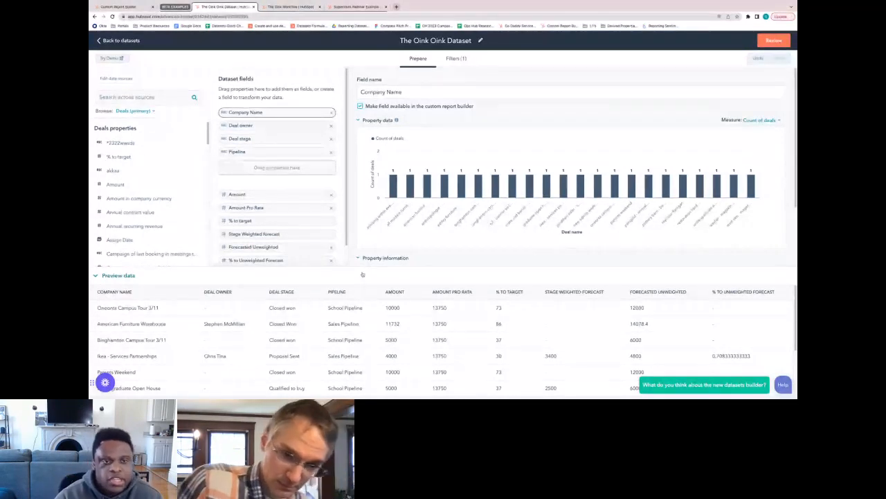
drag(384, 308, 411, 309)
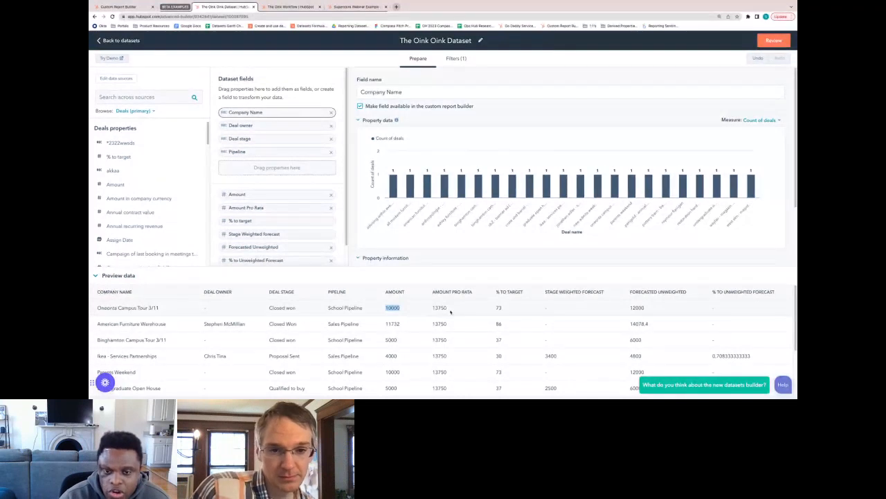
drag(454, 310, 432, 309)
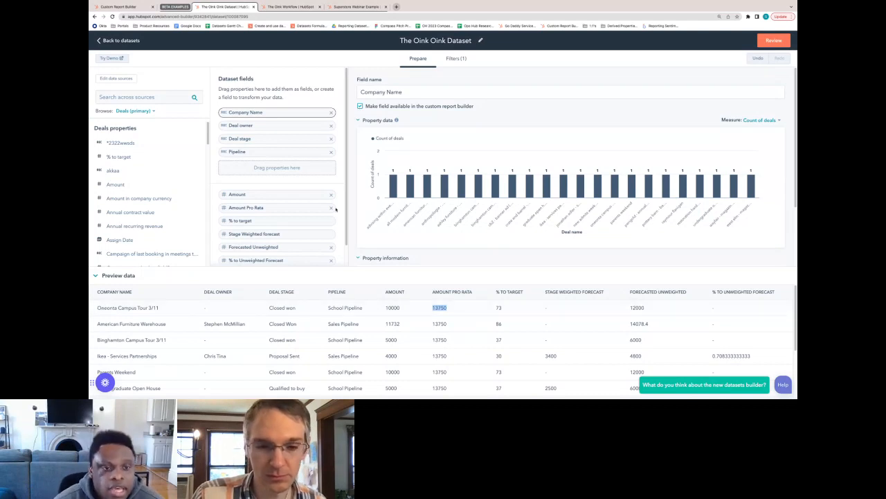
click(260, 195)
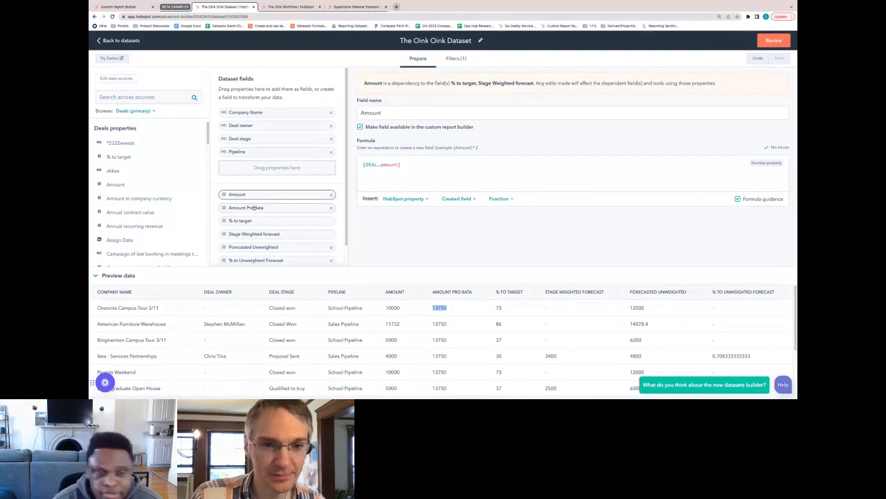
- Examine the Amount Pro Rata formula part by part: the annual amount, the division by 12, the DATEPART function and its "MONTH" argument
click(255, 207)
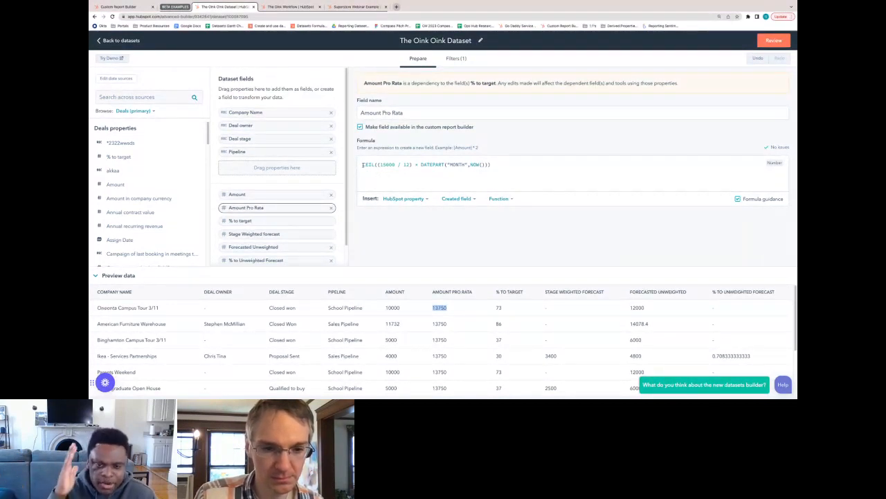
click(372, 165)
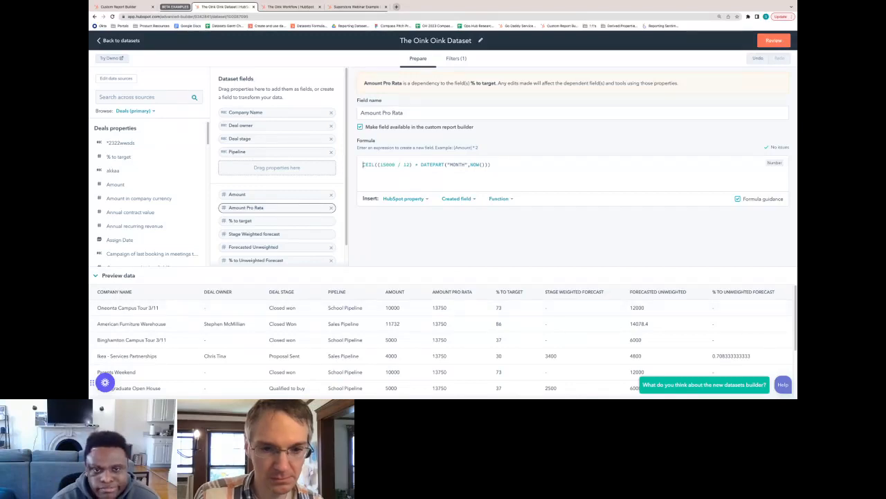
drag(377, 164, 488, 164)
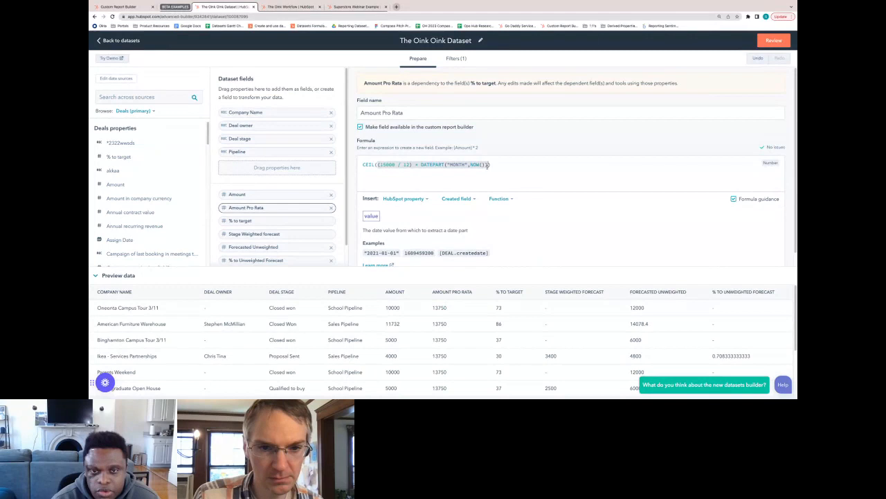
click(439, 186)
drag(396, 165, 380, 165)
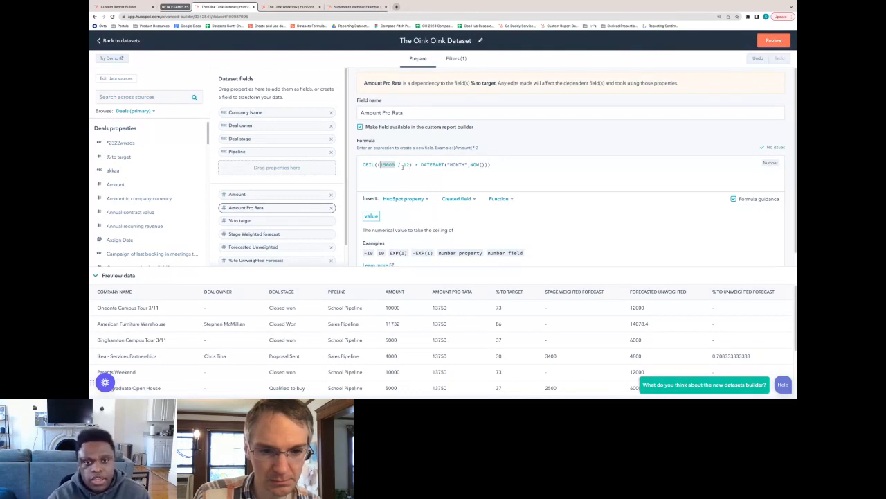
click(393, 165)
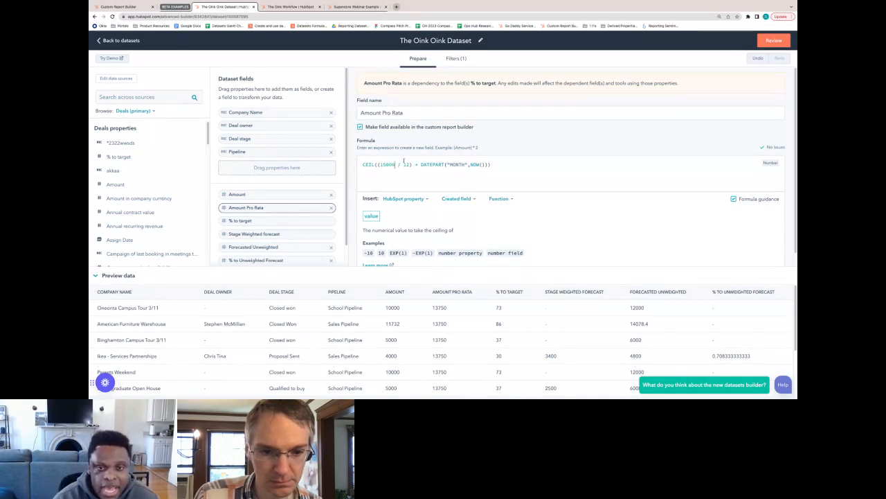
double_click(407, 164)
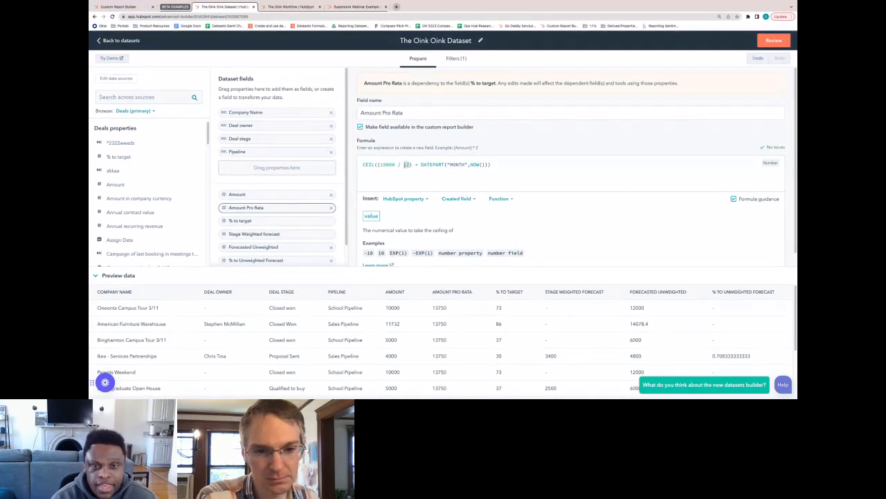
drag(421, 164, 447, 165)
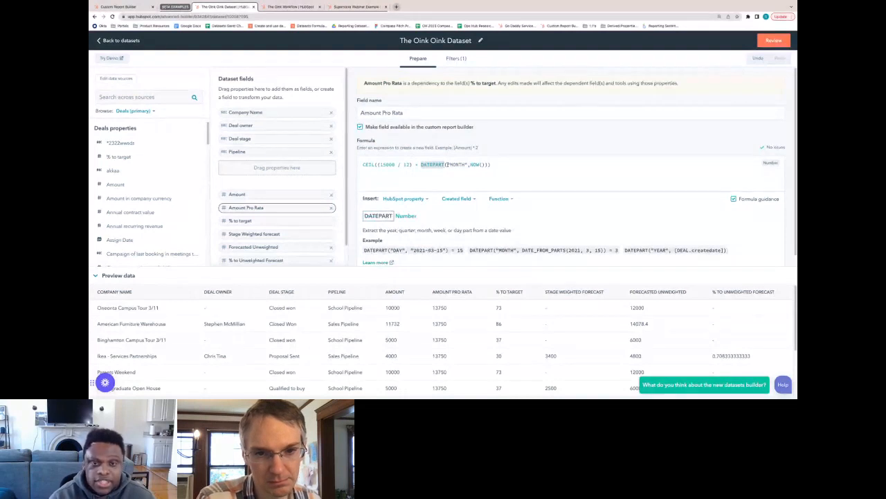
drag(447, 164, 470, 164)
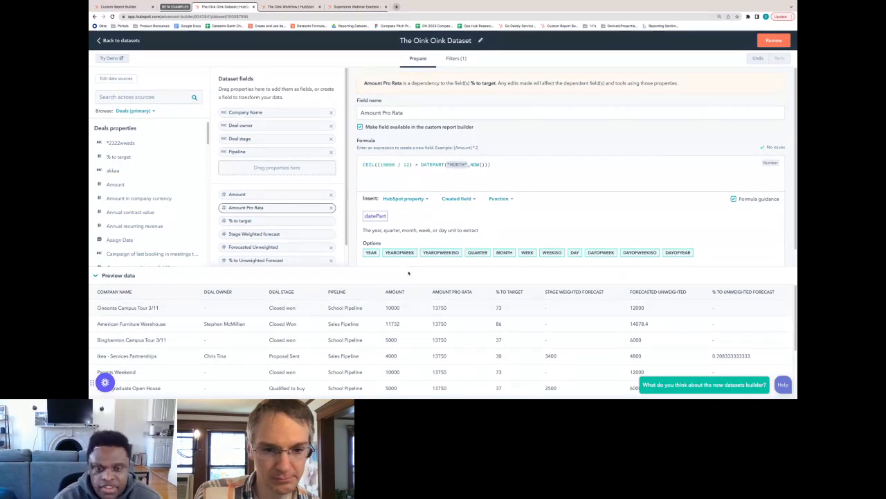
- Compare the first deal's Amount and Amount Pro Rata in the preview, and inspect the % to target field's formula and value
drag(448, 307, 431, 309)
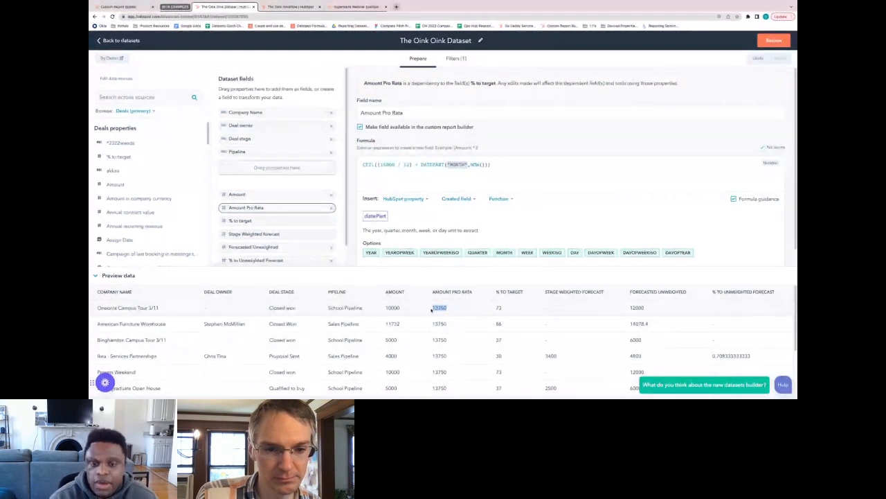
double_click(396, 309)
double_click(438, 308)
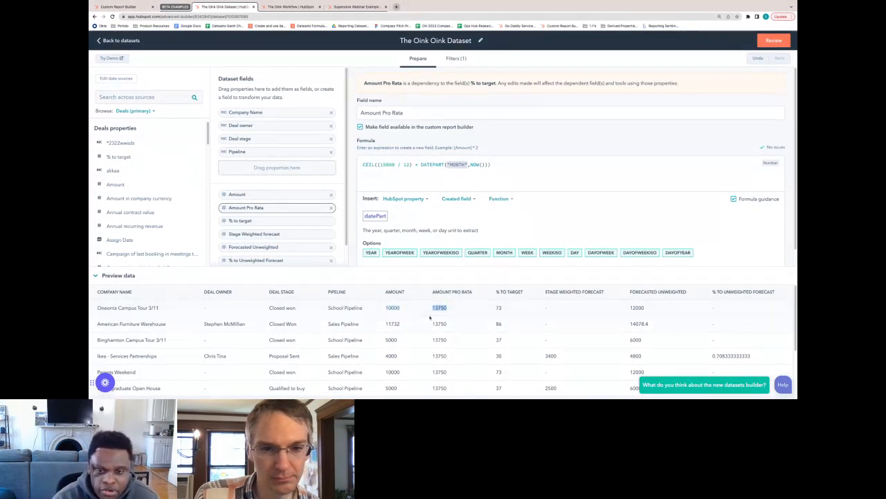
click(258, 221)
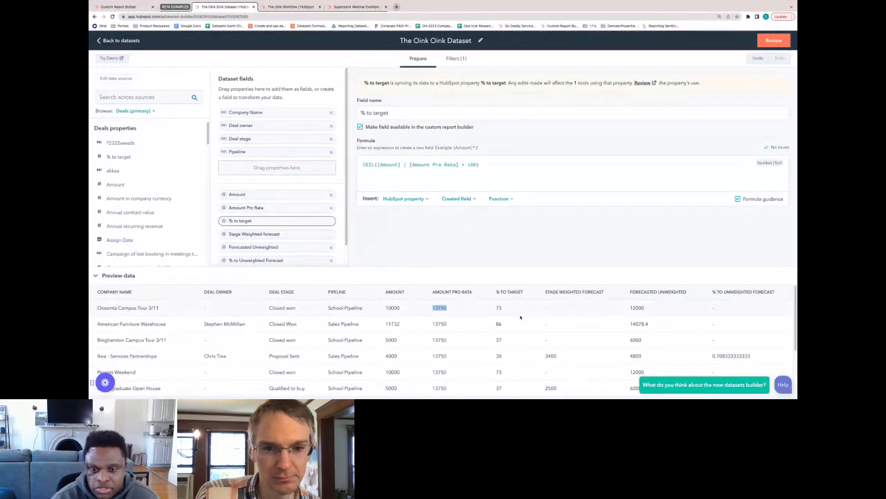
double_click(499, 307)
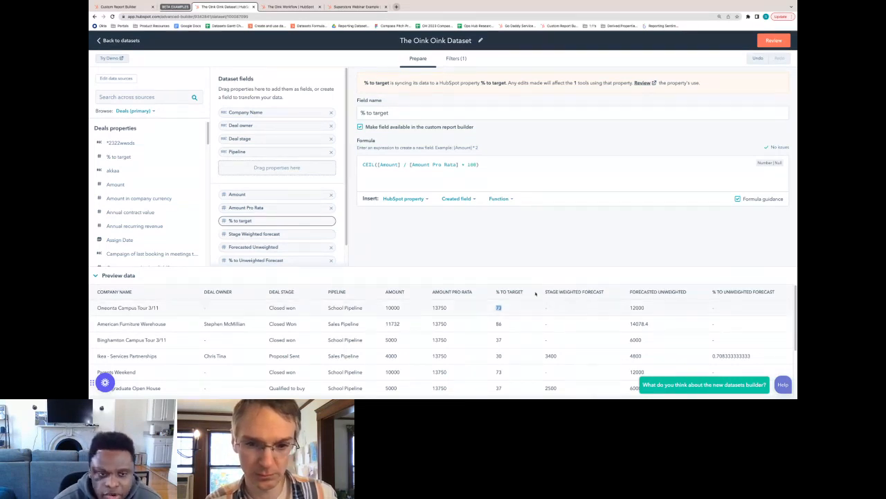
- Examine the Stage Weighted forecast formula, including its deal stage condition and the weighting factor for "Qualified to buy"
click(285, 235)
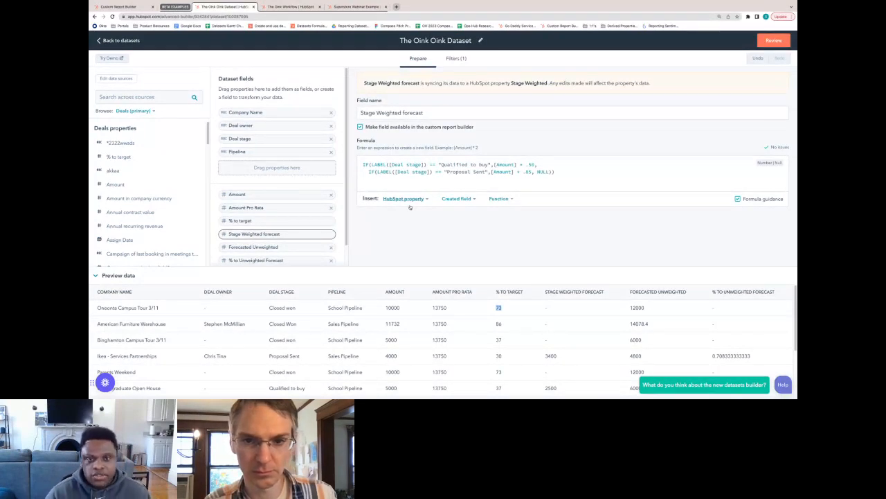
click(392, 163)
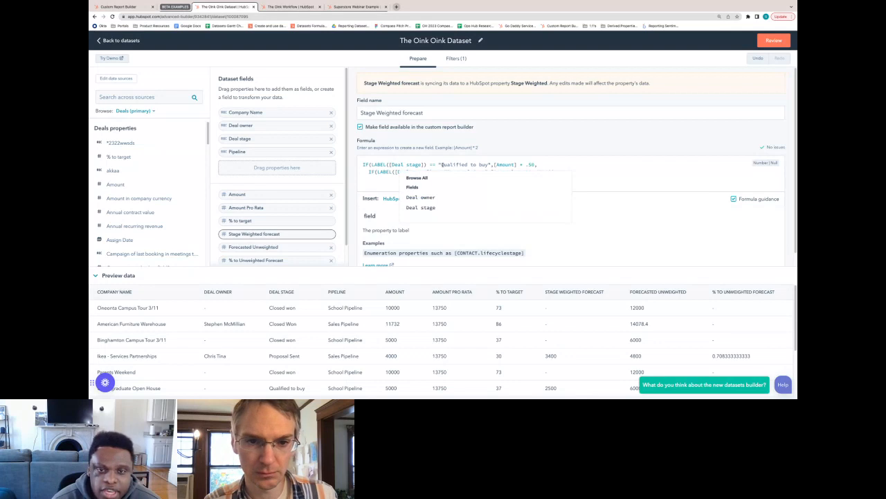
click(581, 164)
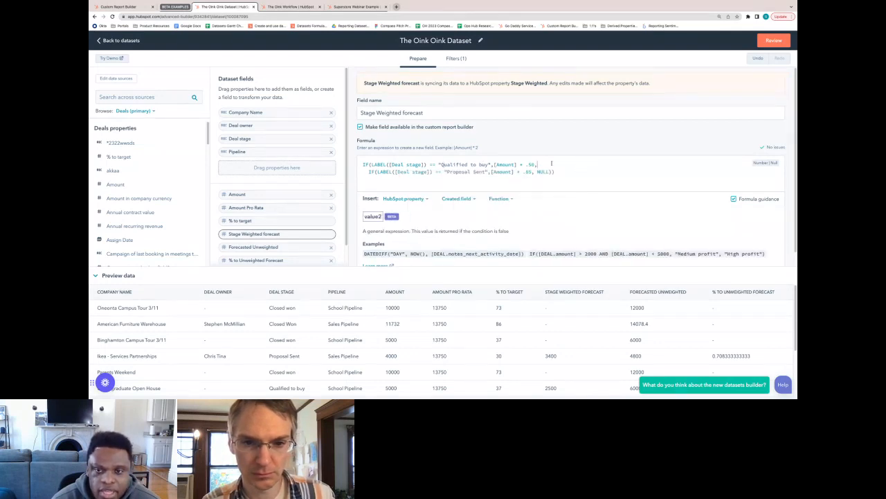
drag(535, 164, 527, 165)
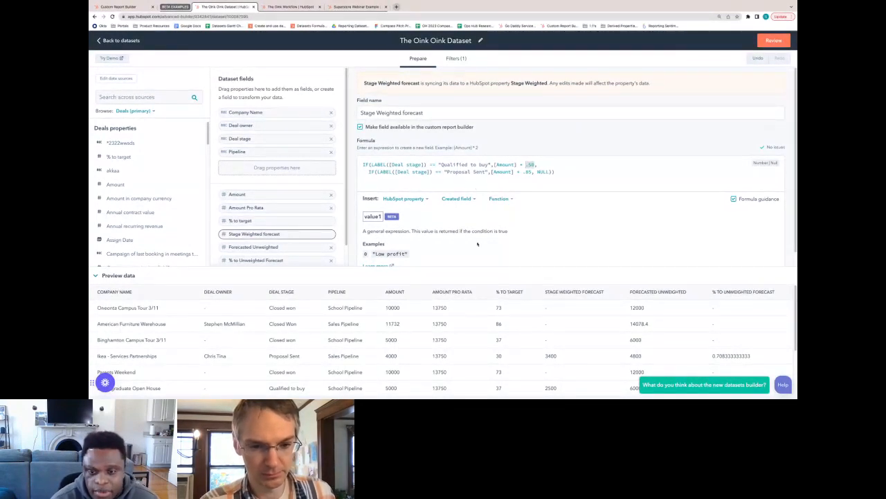
click(565, 177)
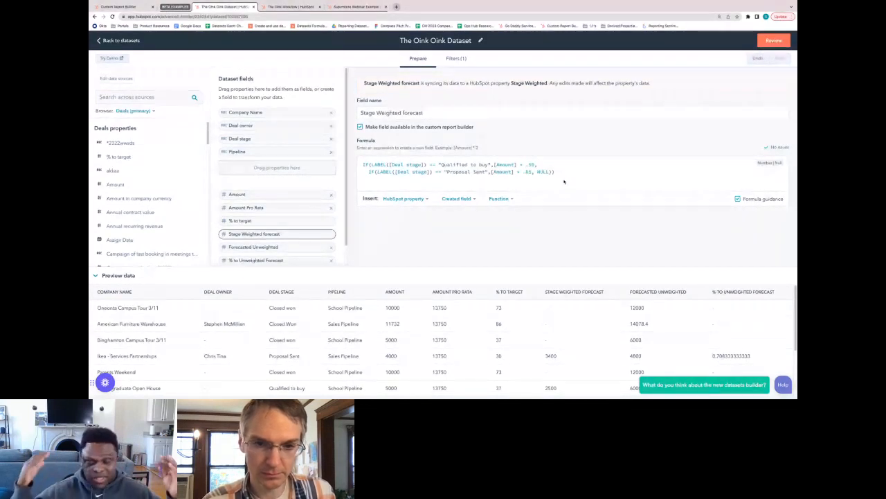
- Revisit the Amount, Amount Pro Rata and % to target formulas and return to the Stage Weighted forecast field
click(288, 196)
click(284, 208)
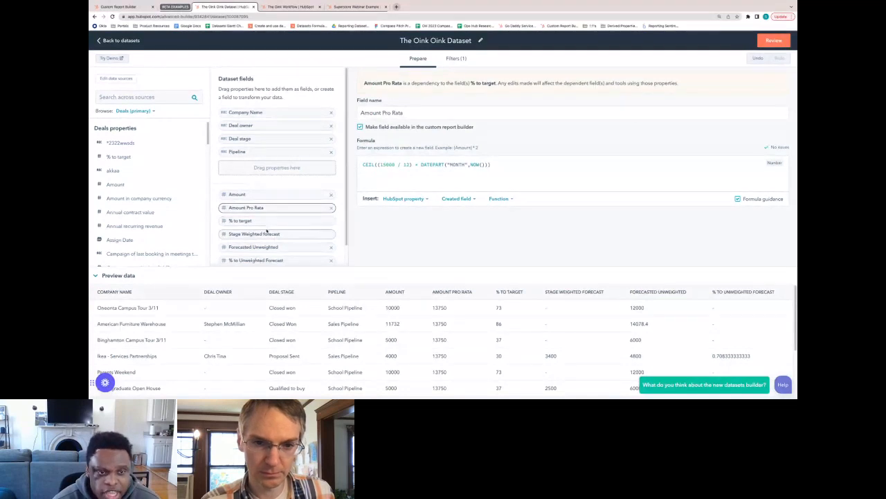
click(295, 218)
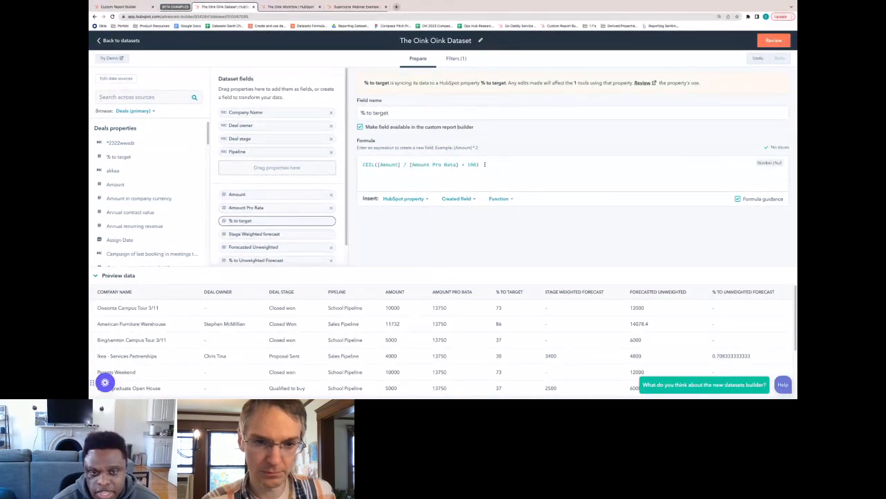
drag(485, 164, 379, 164)
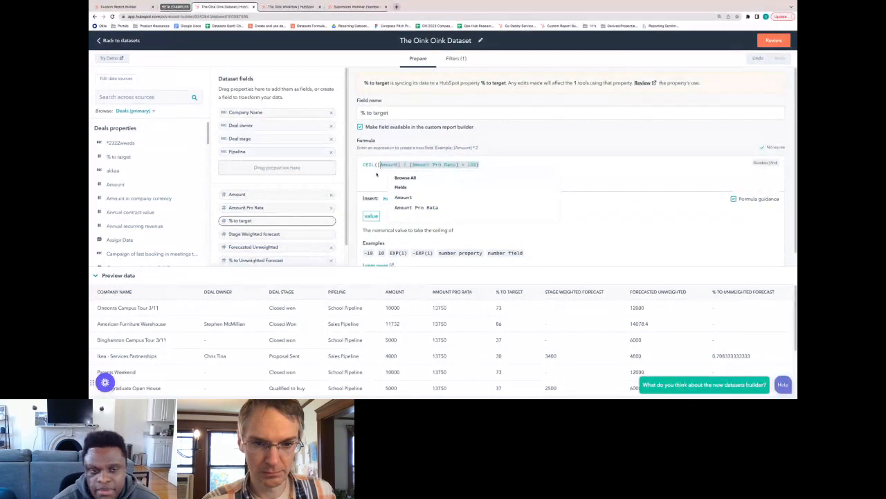
click(242, 247)
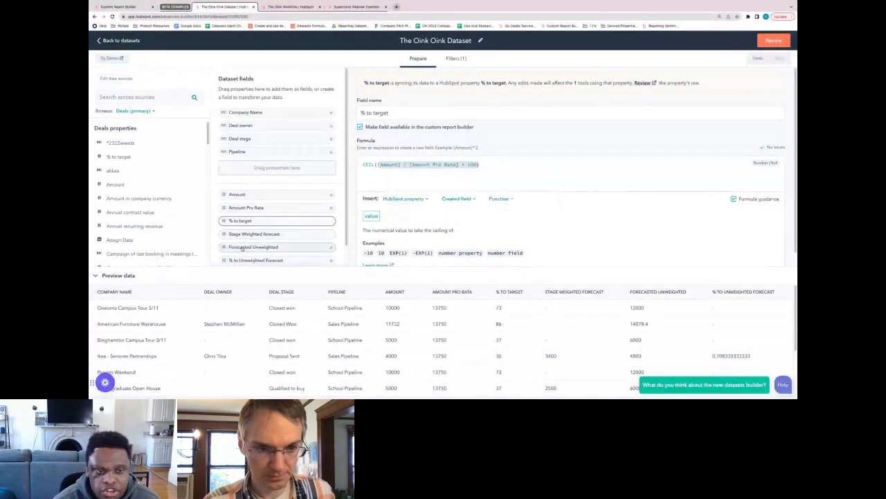
click(256, 234)
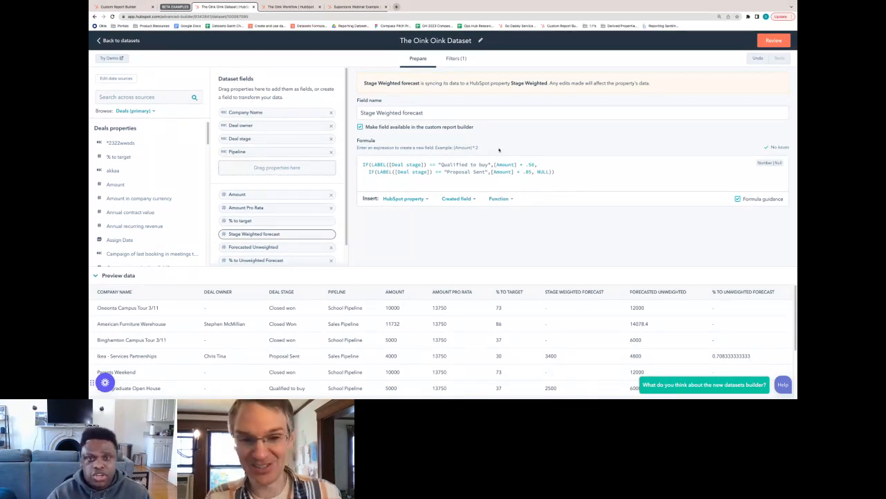
- Leave the dataset editor without saving and return to the datasets list
mouse_move(552, 1)
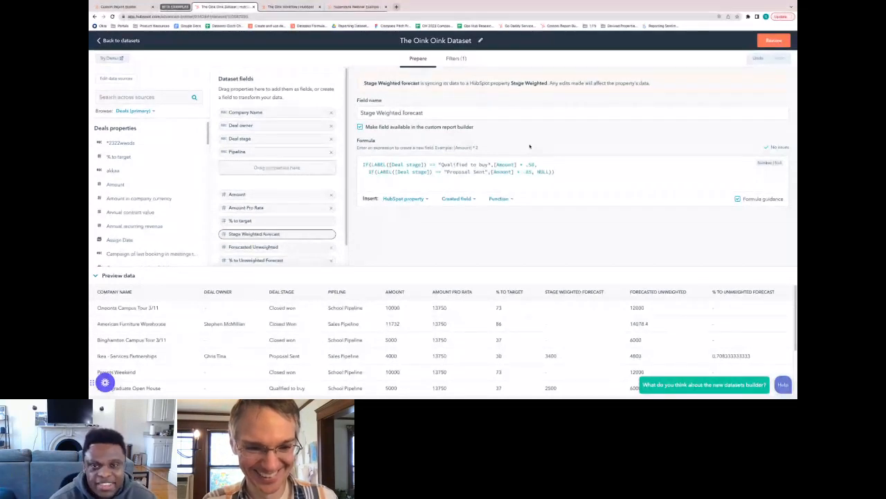
click(115, 41)
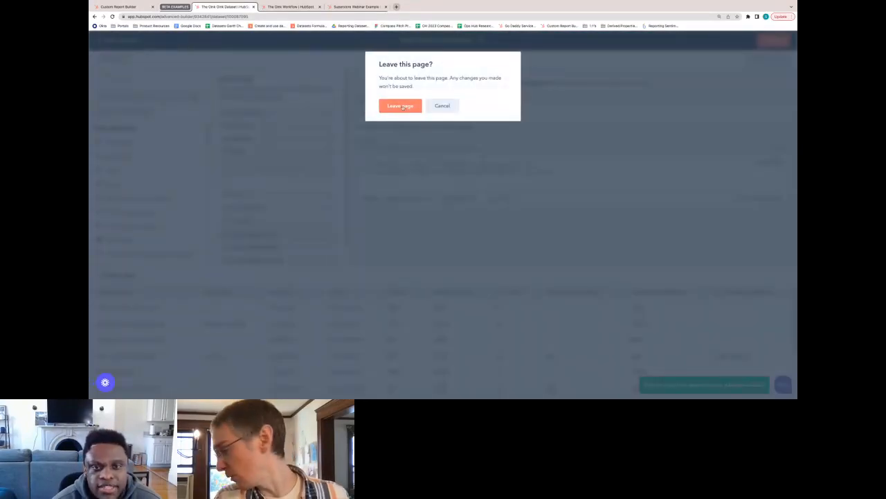
click(395, 106)
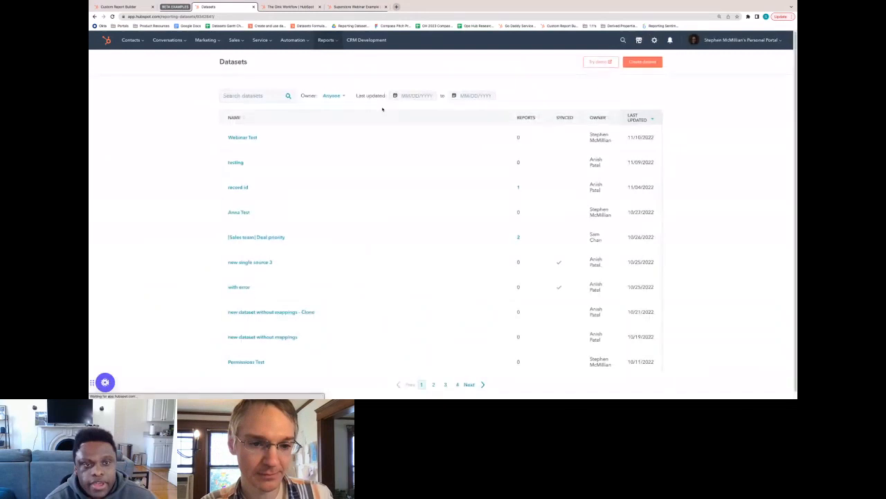
- Search the datasets for "oink" and open the details of The Oink Oink Dataset
click(256, 95)
text(oink)
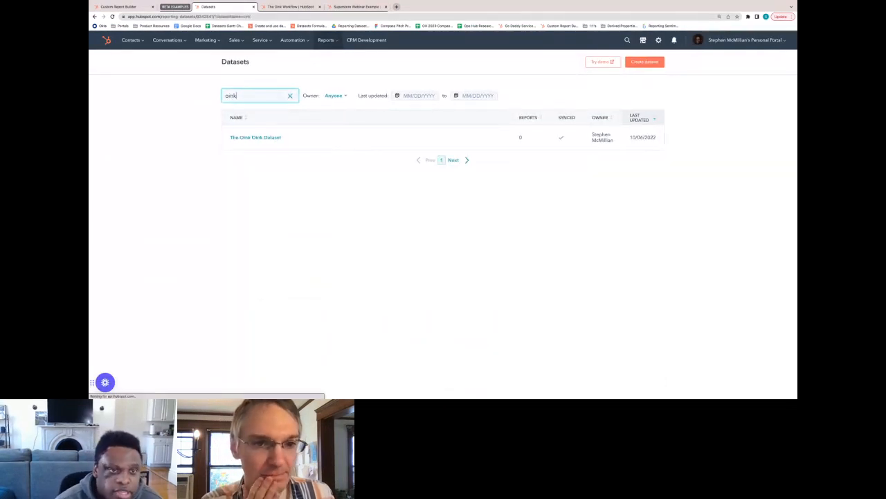
click(264, 139)
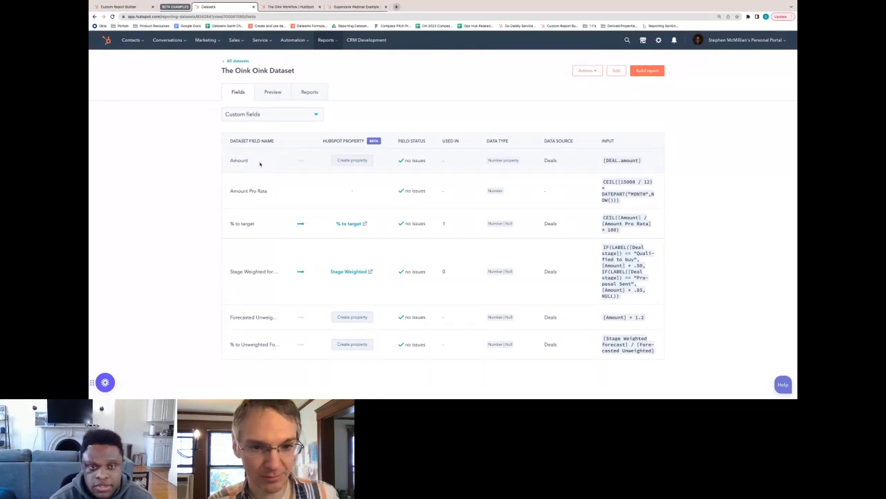
- View the property creation form for the Amount field and the settings of the synced Stage Weighted property, and return to the dataset's fields
click(352, 165)
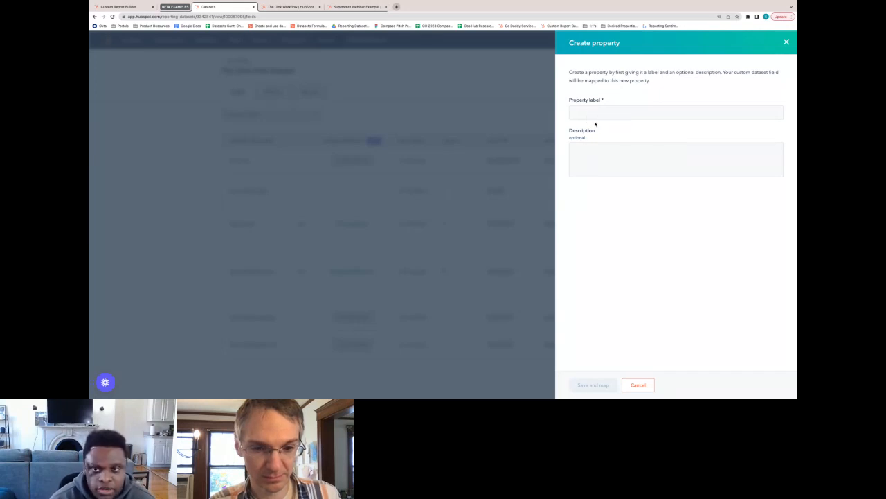
click(786, 43)
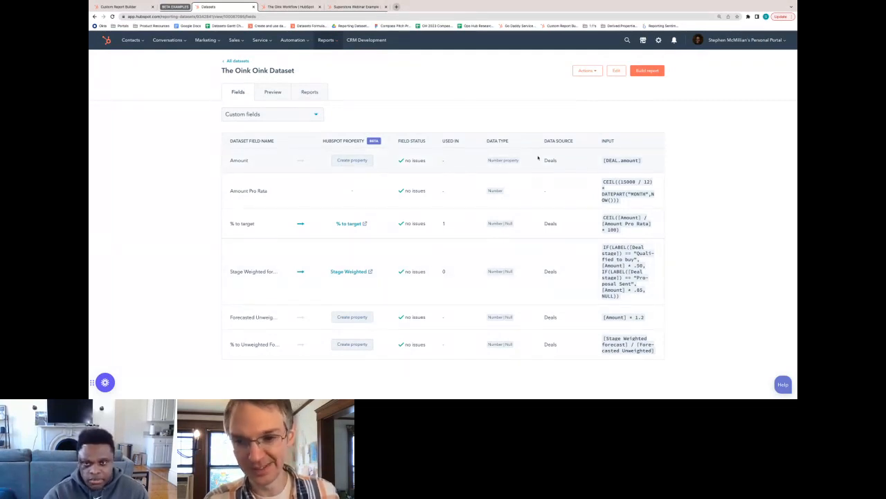
click(360, 275)
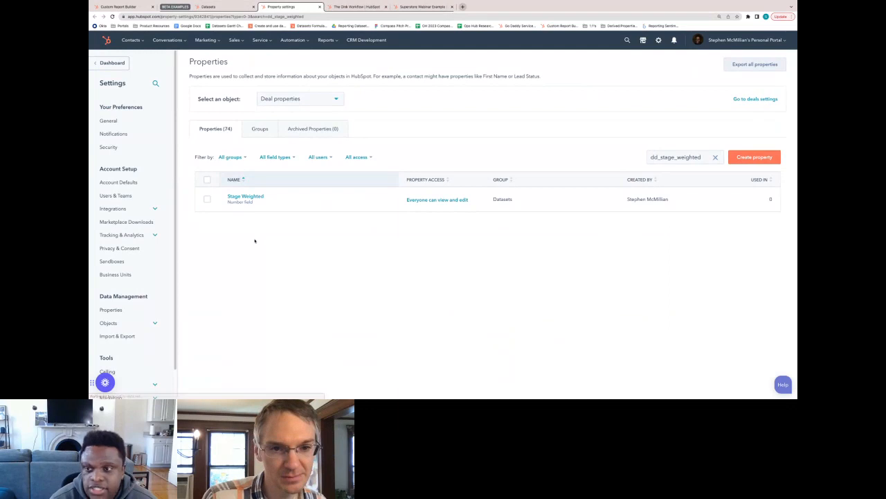
click(214, 8)
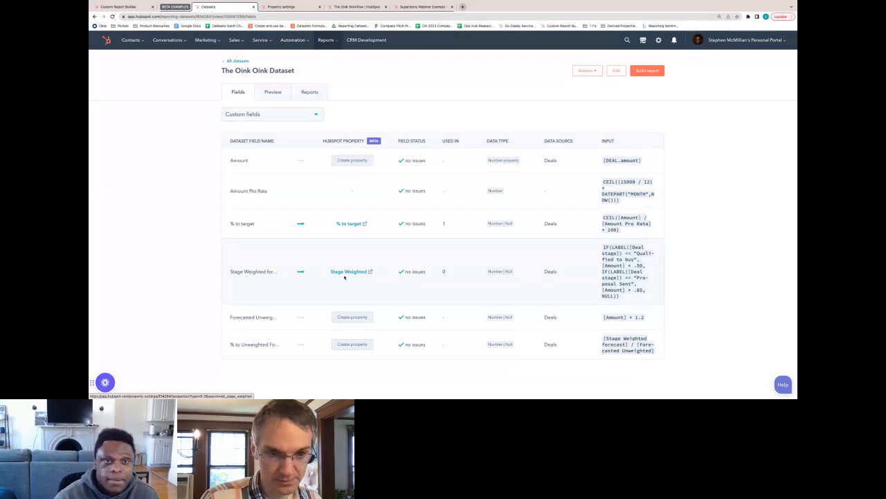
- View The Oink Workflow and the Superstore Webinar Example dataset, and return to The Oink Oink Dataset's fields
click(344, 8)
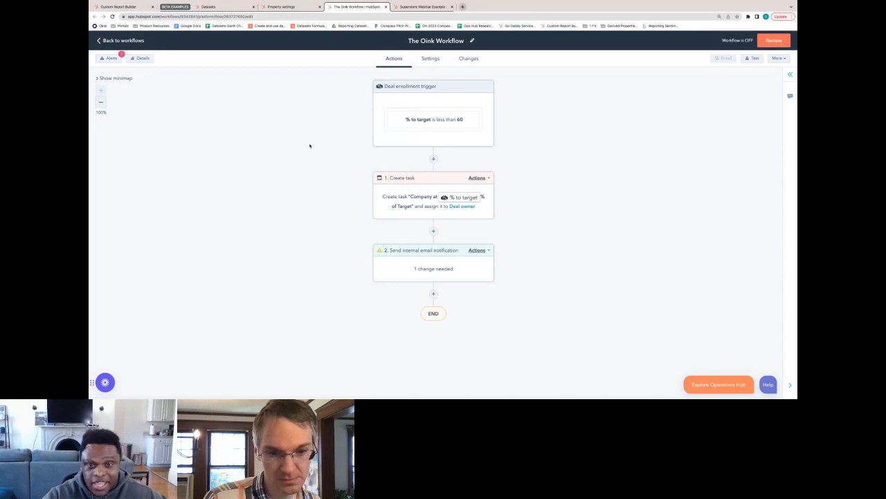
click(215, 6)
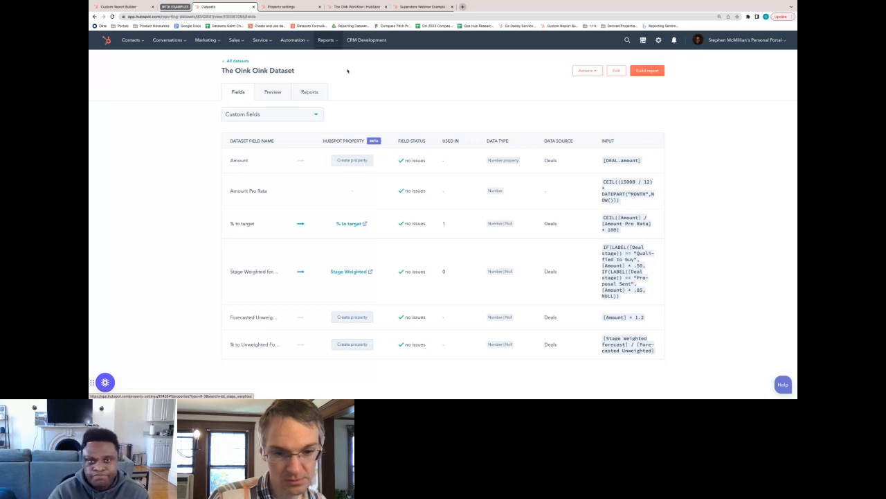
click(423, 6)
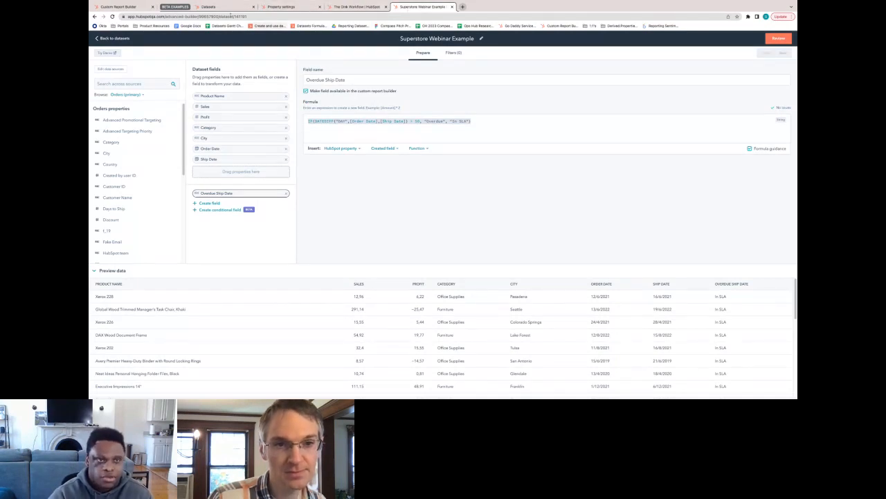
click(224, 9)
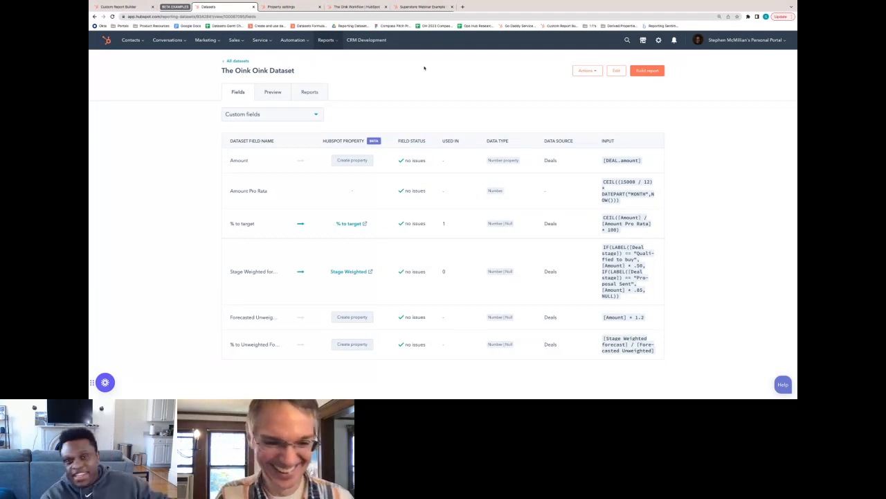
- Open the Superstore Webinar Example dataset and examine its Orders properties and the details of the Product Name field
click(426, 7)
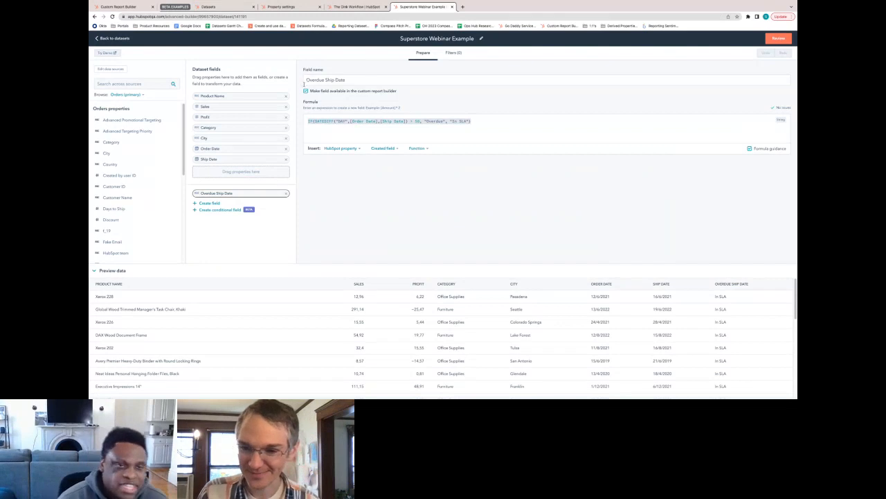
scroll(139, 137, down, 5)
scroll(139, 137, up, 5)
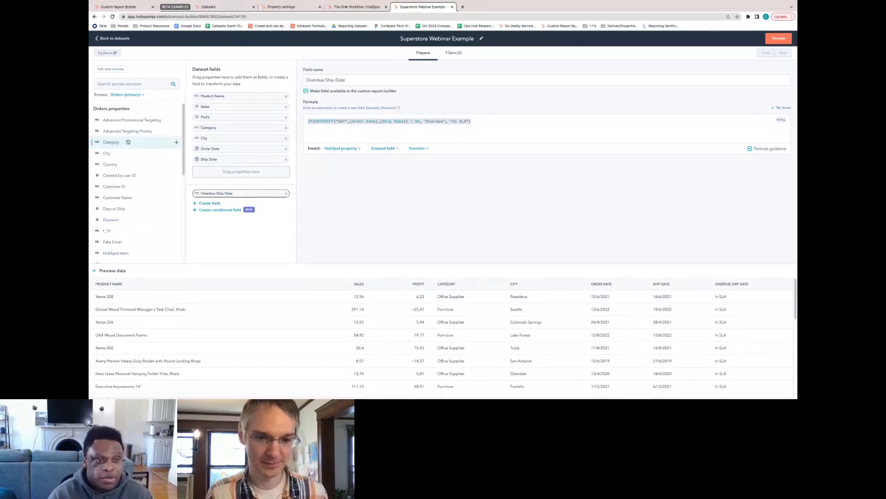
click(232, 98)
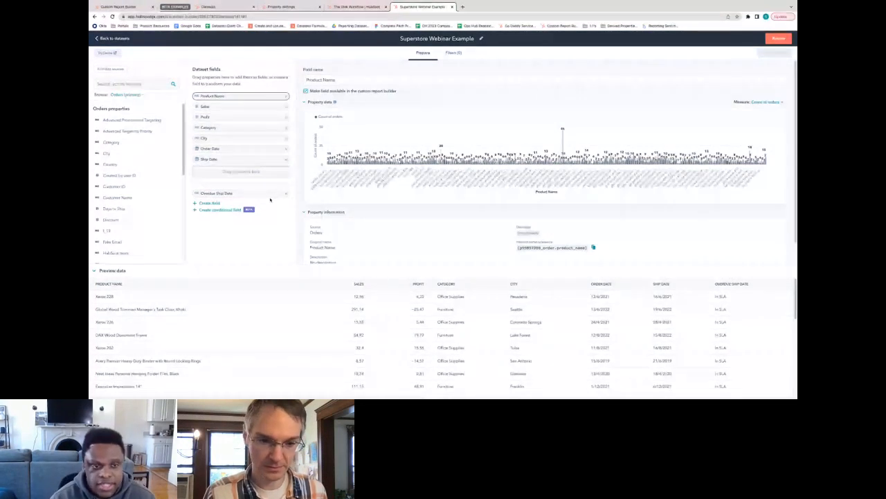
- Insert a space before the final letter of the existing Overdue Ship Date field's name, and create a new field named Overdue Ship Date
click(207, 203)
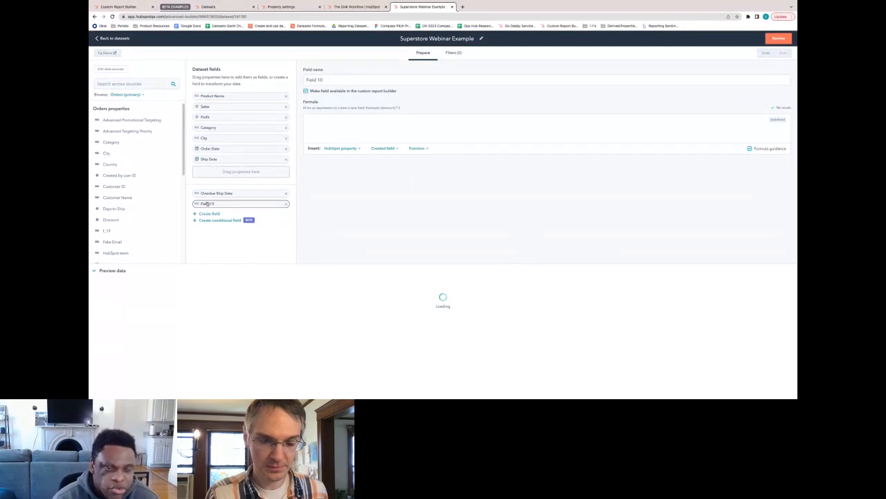
triple_click(337, 80)
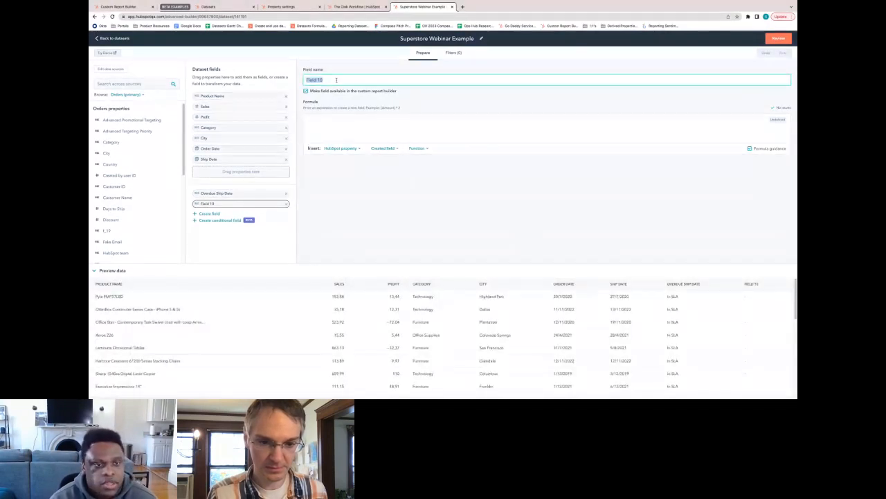
click(247, 195)
click(346, 80)
click(270, 203)
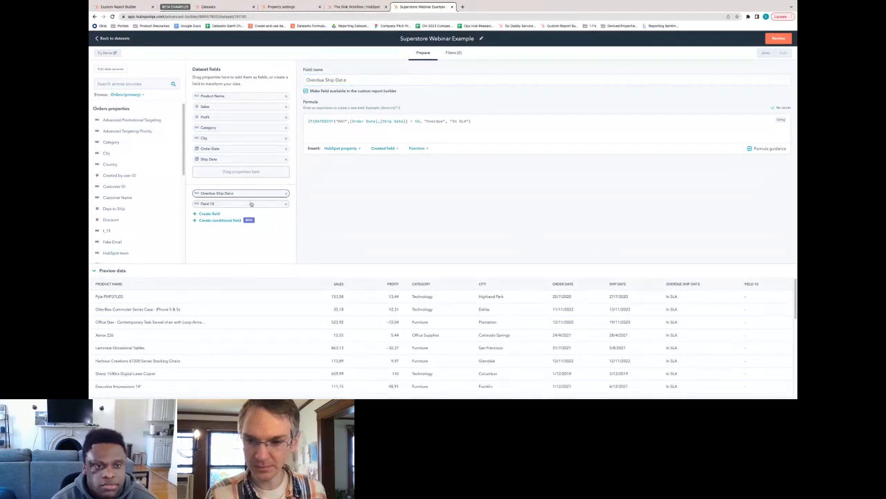
triple_click(338, 80)
text(Overdue Sh)
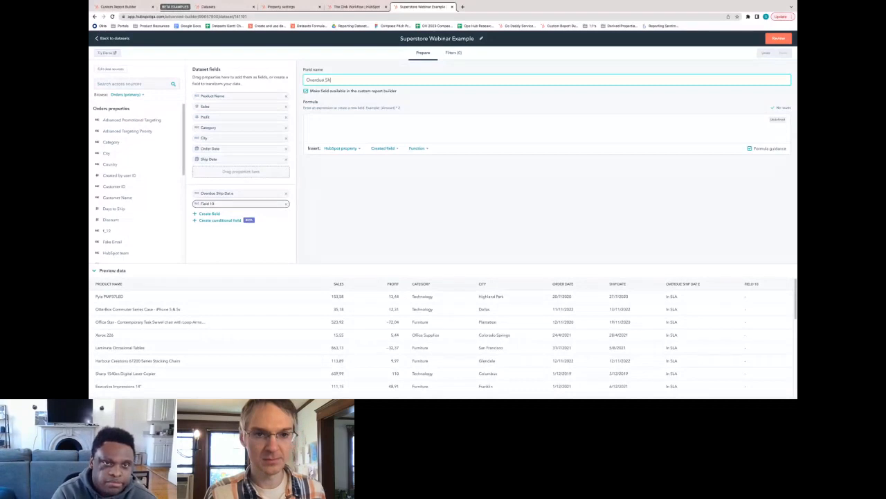
text(ip Date)
- Start the new Overdue Ship Date field's formula with the IF function
click(329, 120)
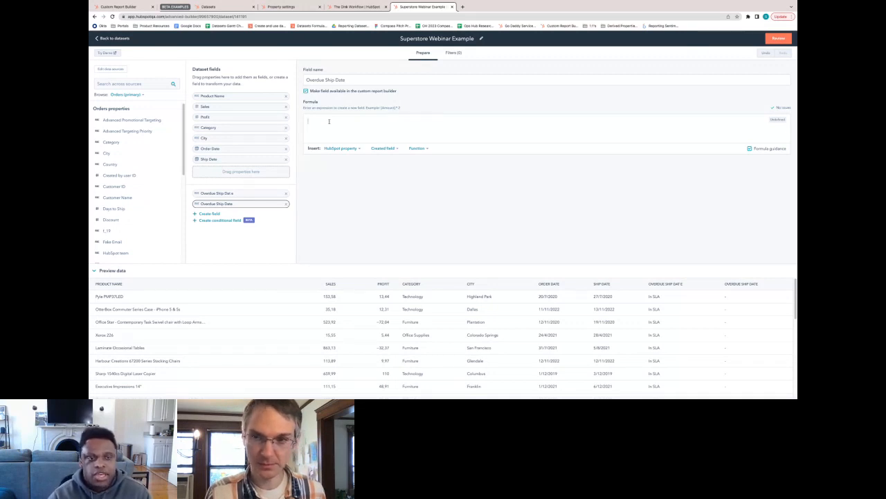
text(IF)
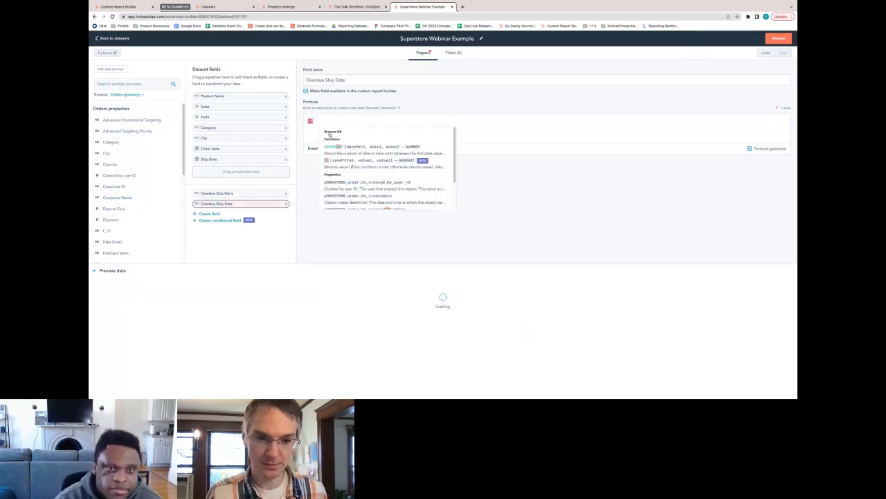
click(344, 160)
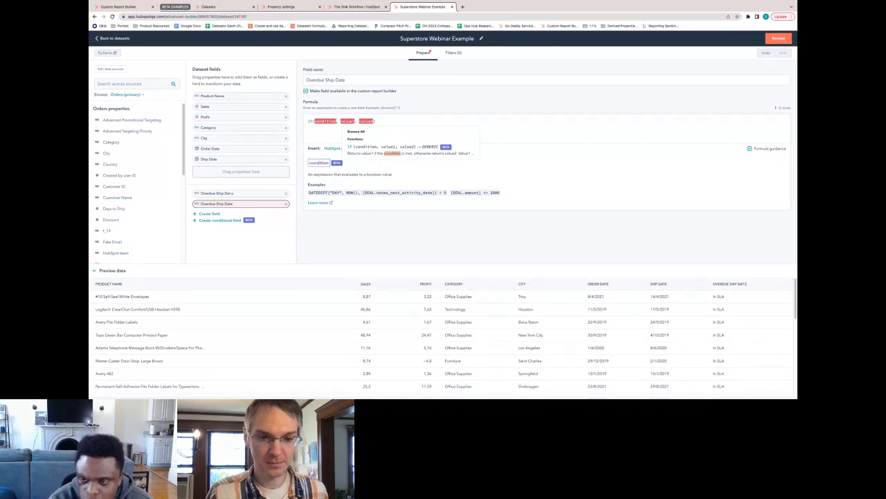
- Replace the condition placeholder of the IF function with the DATEDIFF function
key(BackSpace)
key(BackSpace)
key(BackSpace)
key(BackSpace)
key(BackSpace)
key(BackSpace)
key(BackSpace)
key(BackSpace)
key(BackSpace)
text(dat)
text(e)
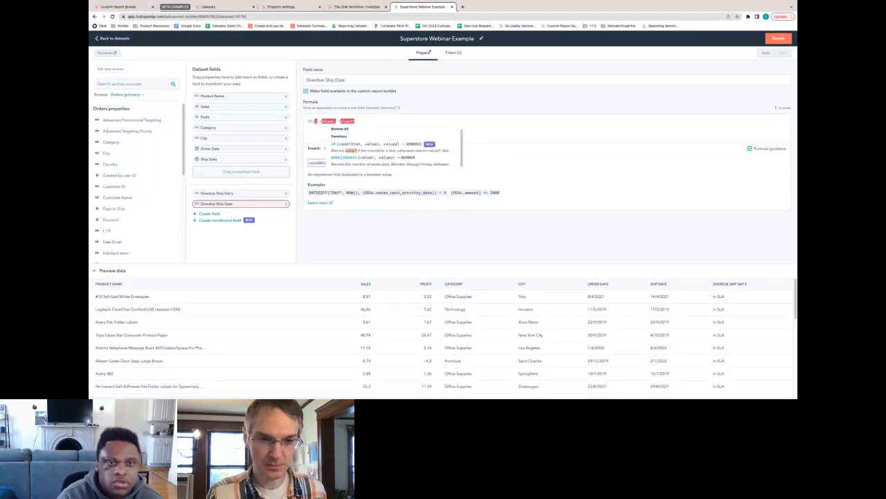
click(338, 146)
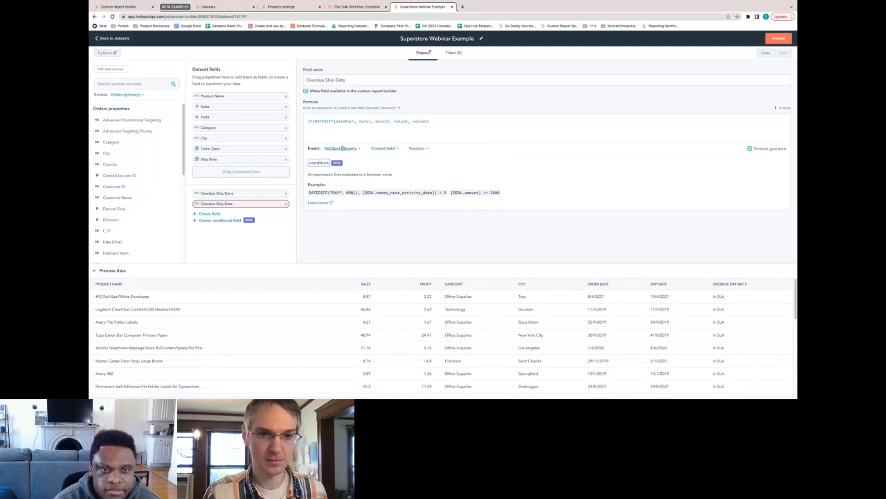
- Set the date part of the DATEDIFF function to "DAY"
click(352, 122)
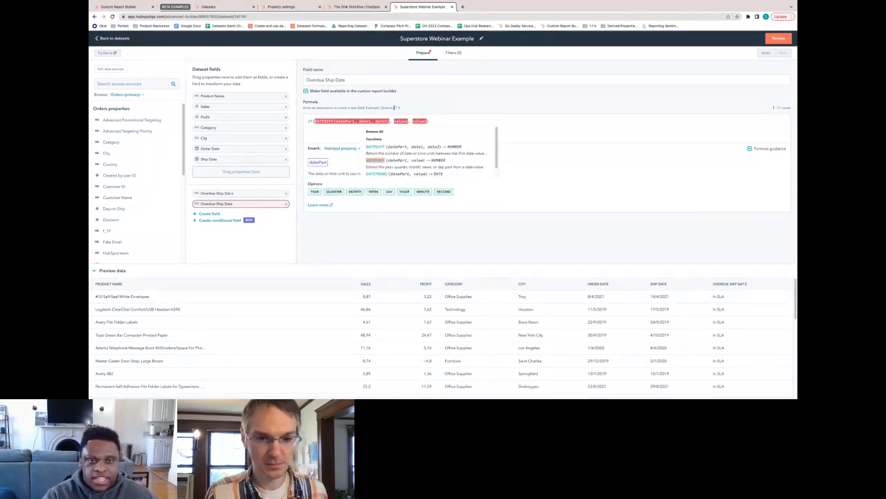
key(BackSpace)
key(BackSpace)
key(BackSpace)
key(BackSpace)
key(BackSpace)
key(BackSpace)
key(BackSpace)
key(BackSpace)
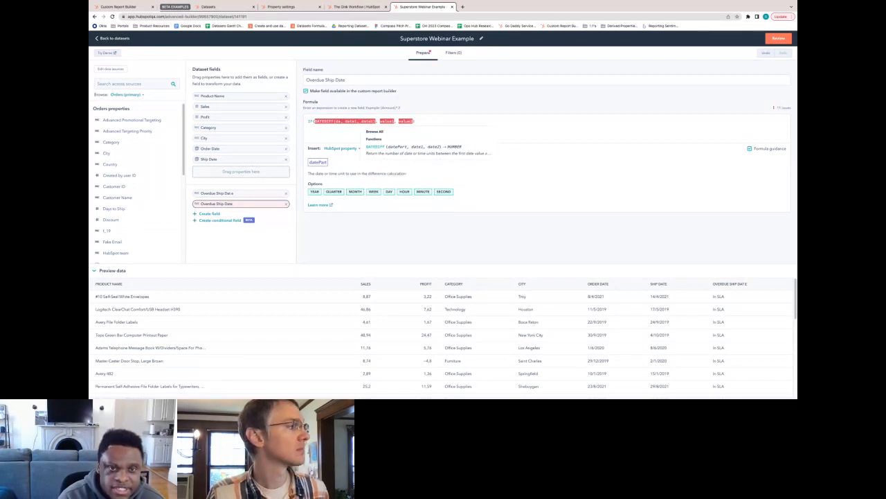
text("DAY")
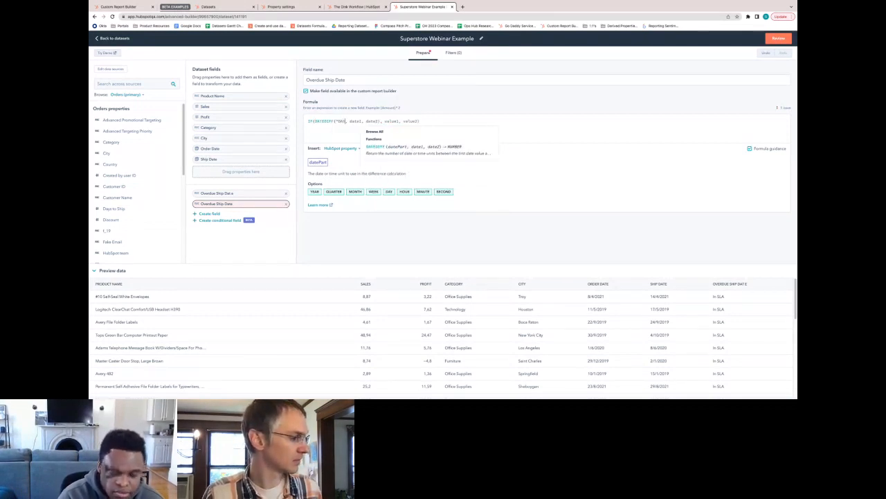
- Replace the date1 placeholder in DATEDIFF with the Order Date field
click(361, 121)
key(BackSpace)
key(BackSpace)
key(BackSpace)
key(BackSpace)
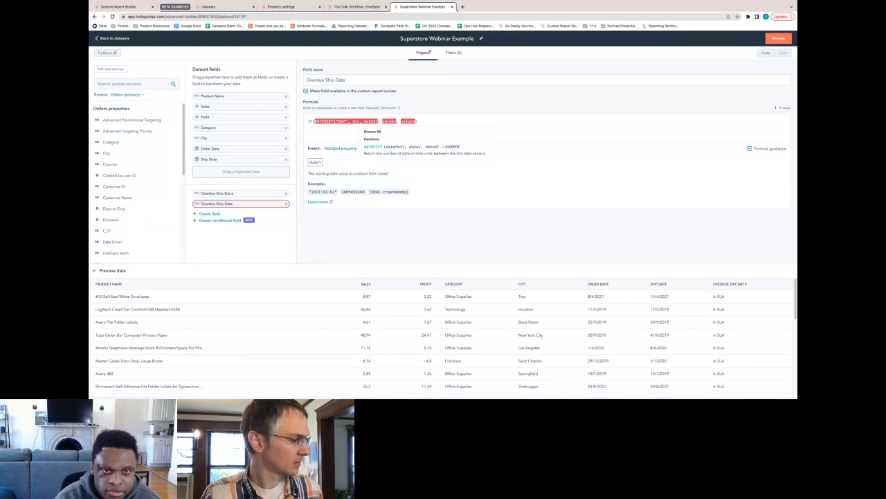
key(BackSpace)
text(Ord)
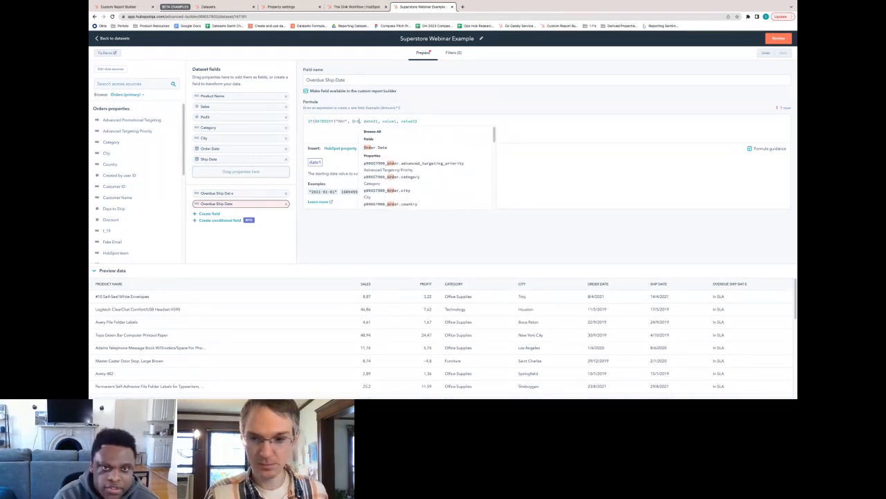
key(Down)
key(Return)
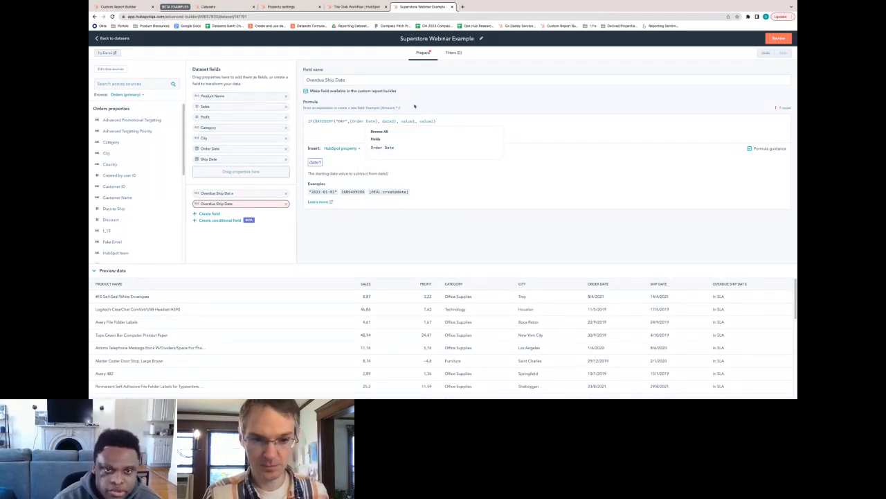
- Replace the date2 placeholder in DATEDIFF with the Ship Date field
click(395, 121)
key(BackSpace)
key(BackSpace)
key(BackSpace)
key(BackSpace)
key(BackSpace)
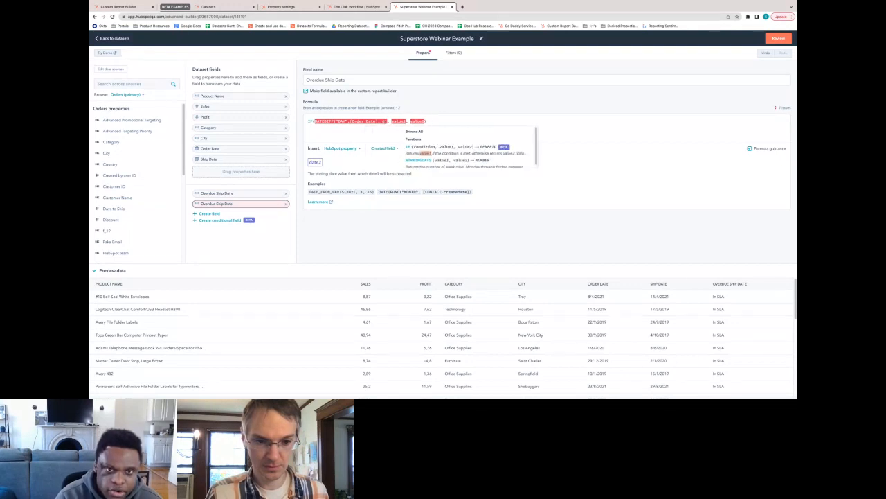
text("S)
key(BackSpace)
key(BackSpace)
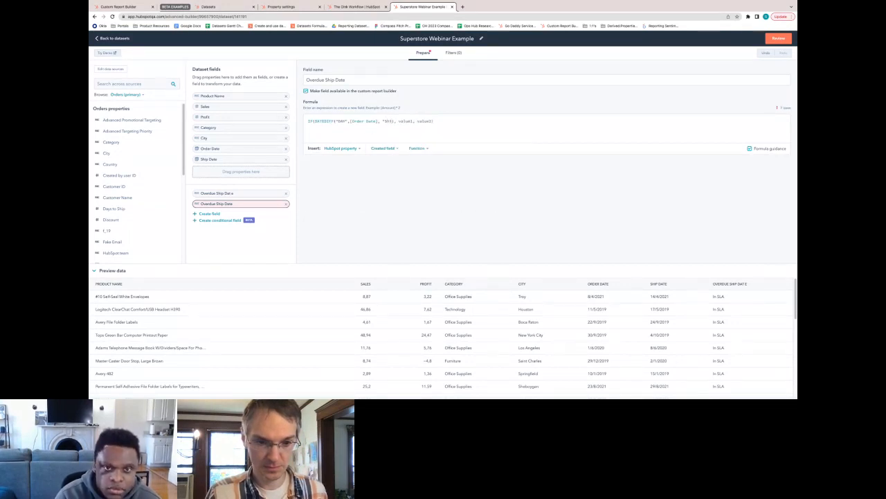
text(ship)
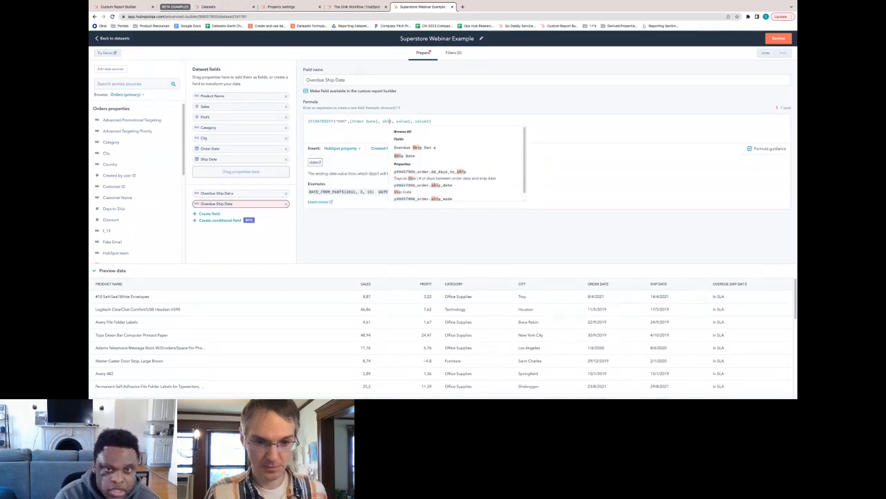
key(Return)
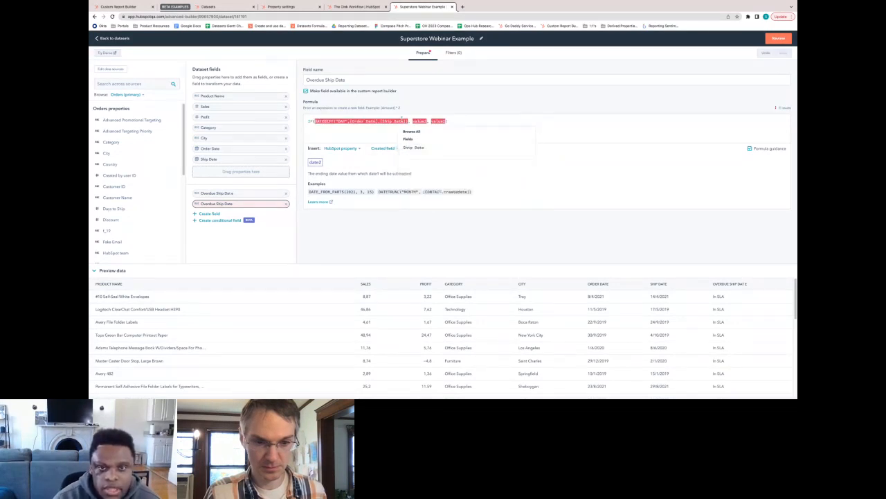
- Complete the IF condition by comparing the date difference as greater than 50
click(408, 122)
text(> )
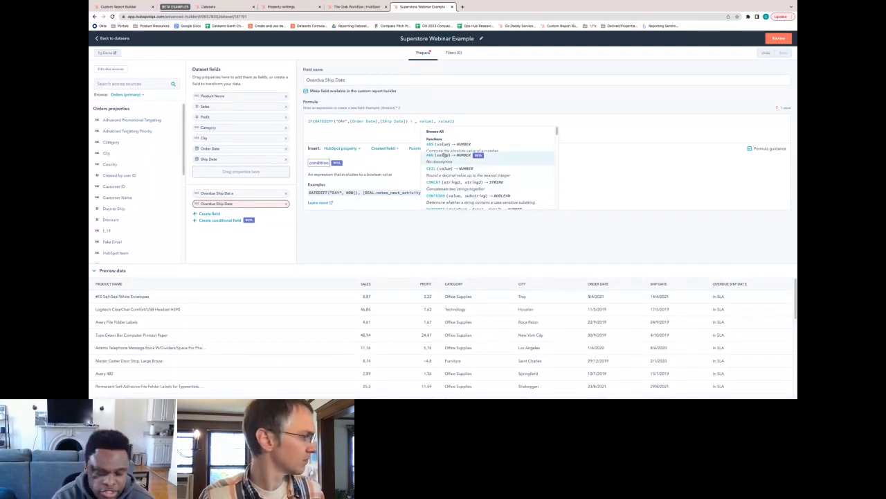
text(50)
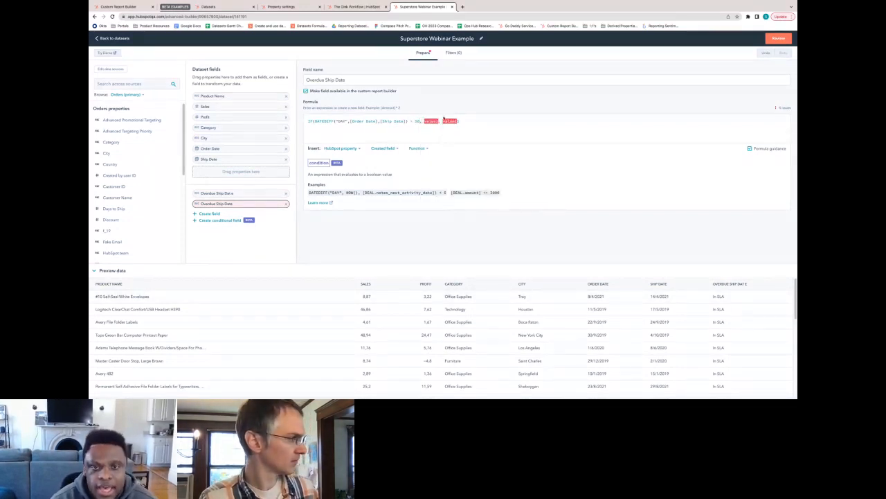
- Set the value returned when the IF condition is true to "Out of SLA"
text(,)
text("Out)
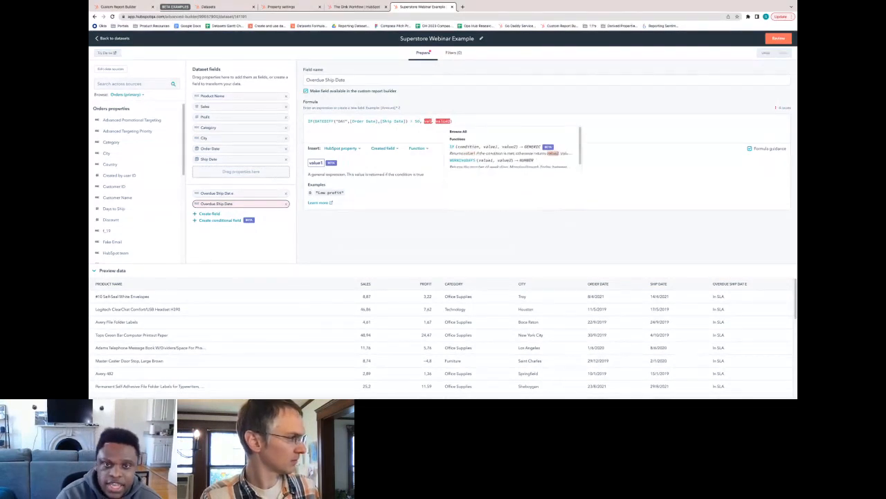
text( of SLA")
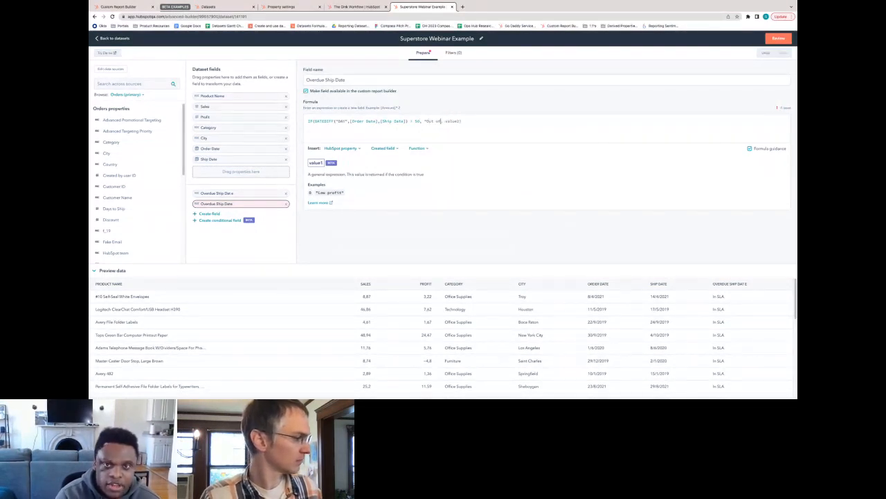
text(,)
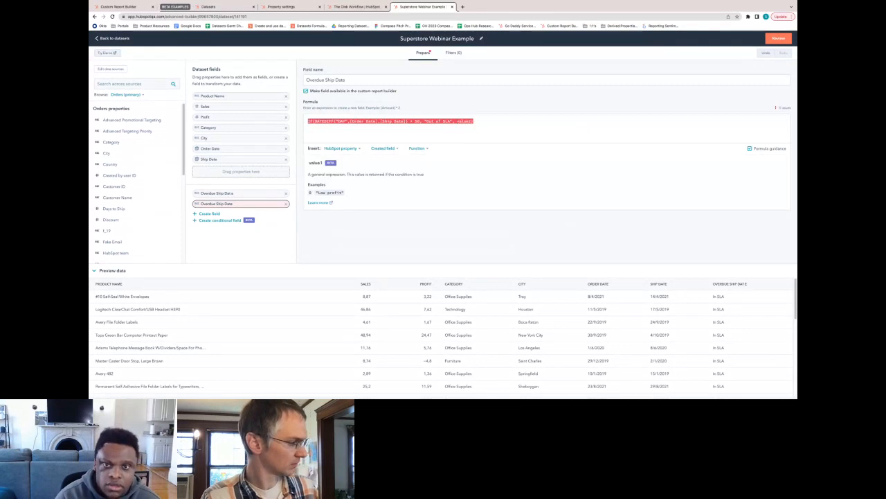
- Set the value returned when the IF condition is false to "Inside SLA"
text( "In SLA)
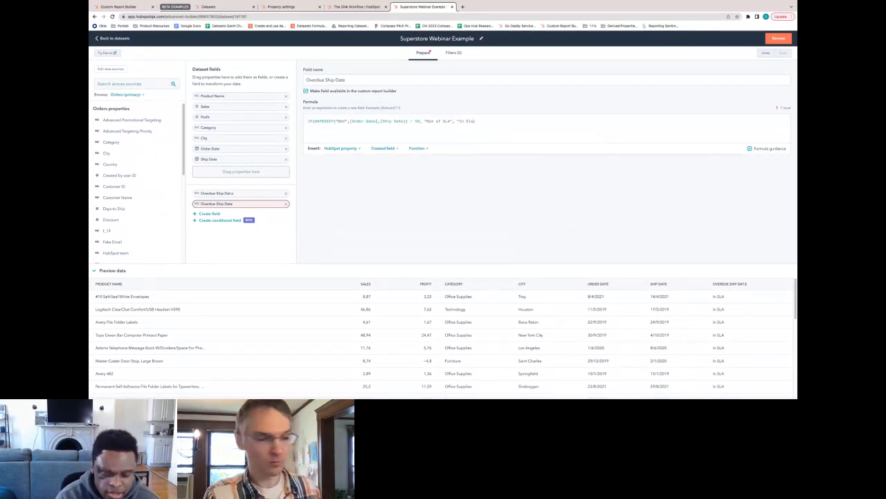
text(")
key(BackSpace)
key(BackSpace)
key(BackSpace)
key(BackSpace)
text(side SLA")
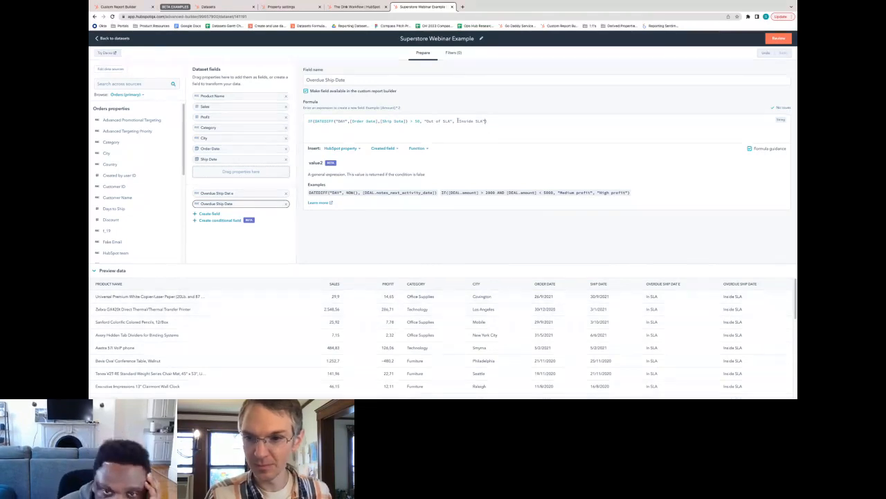
- Change the IF formula's results to "Inside SLA" when the condition is true and "Outside SLA" when it is false
drag(453, 120, 426, 121)
text(Inside SLA)
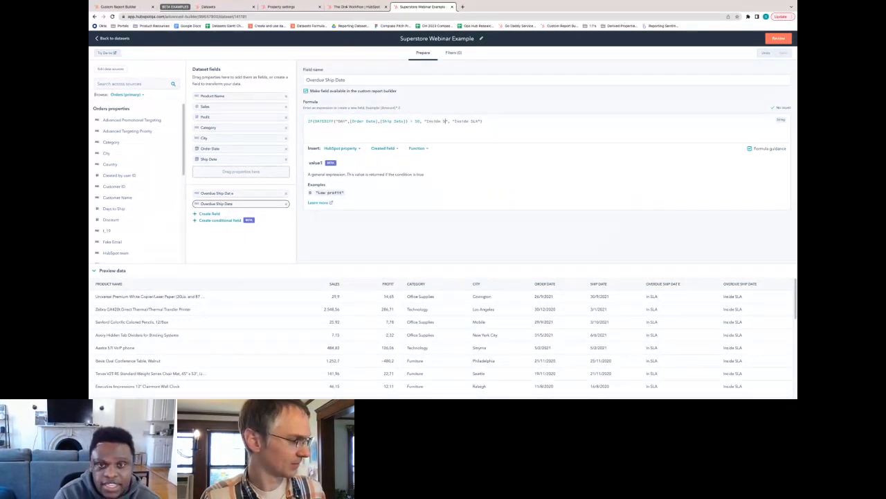
drag(484, 120, 459, 120)
text(Outside SLA)
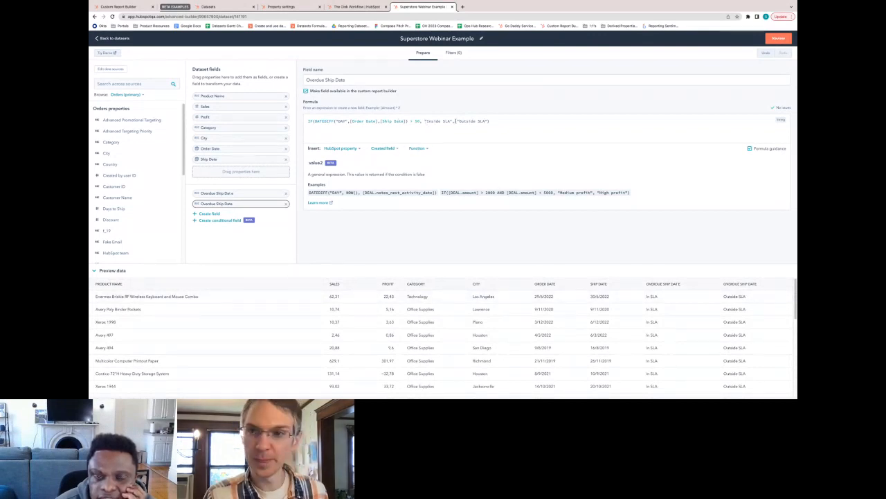
- Review the Superstore Webinar Example dataset's fields and save the update to the dataset
click(423, 121)
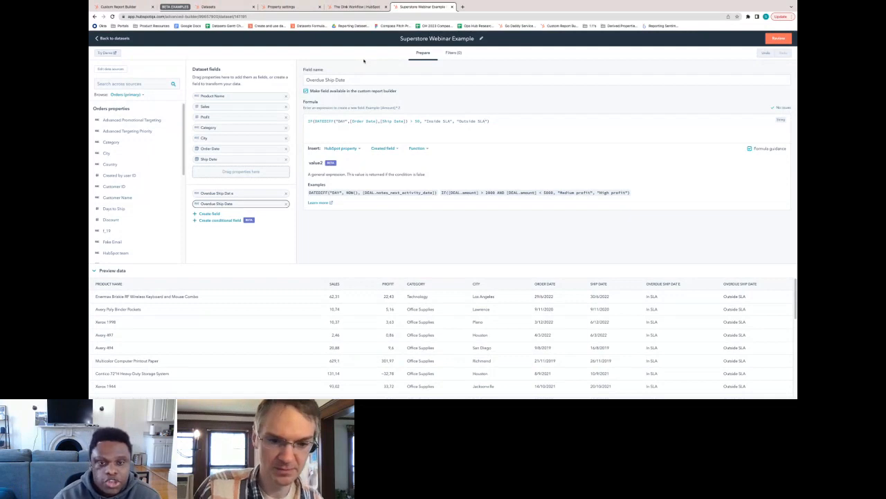
click(788, 39)
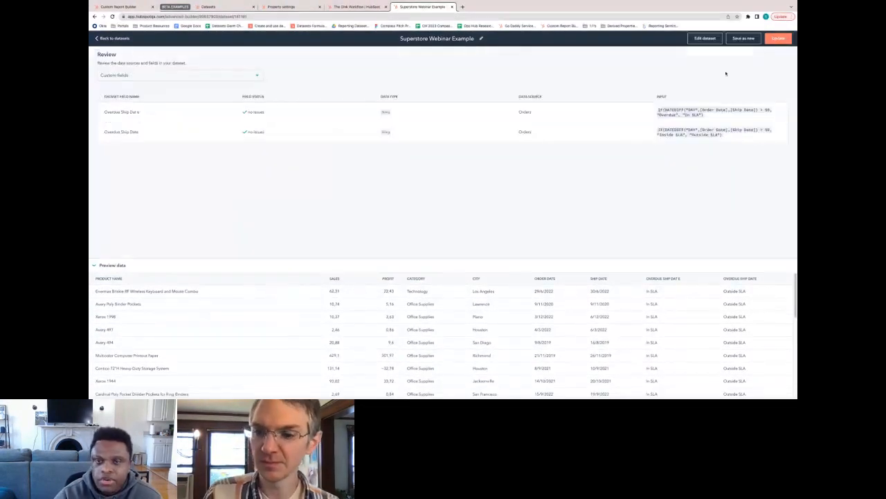
click(780, 38)
click(626, 387)
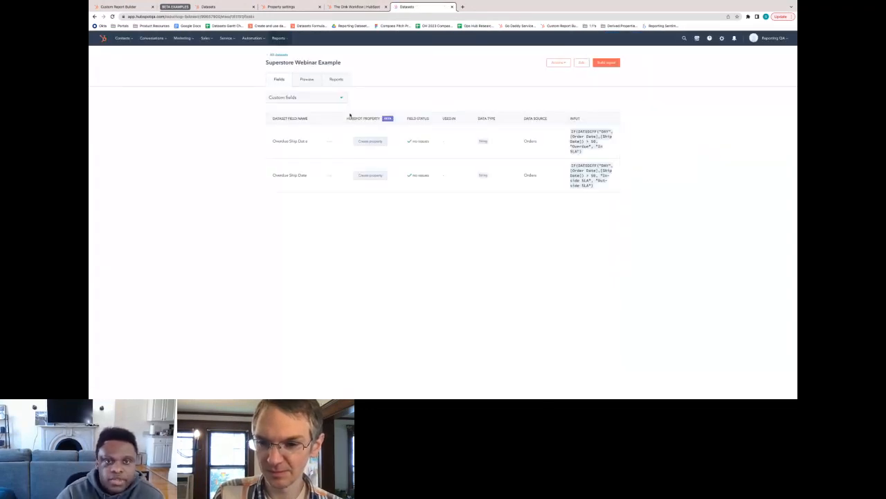
- Create and map a HubSpot property labelled "Overdue Ship Date Dataset" for the Overdue Ship Date field with the Inside/Outside SLA formula
click(363, 177)
click(678, 90)
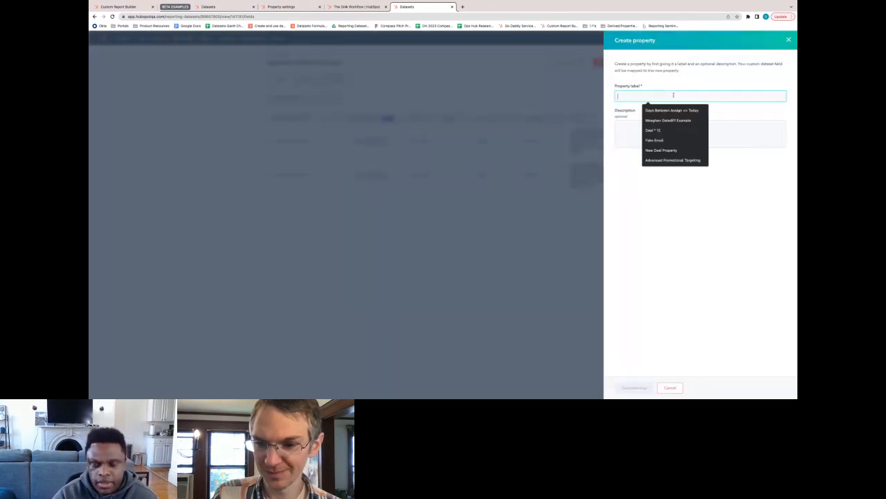
text(Overdue Ship Date)
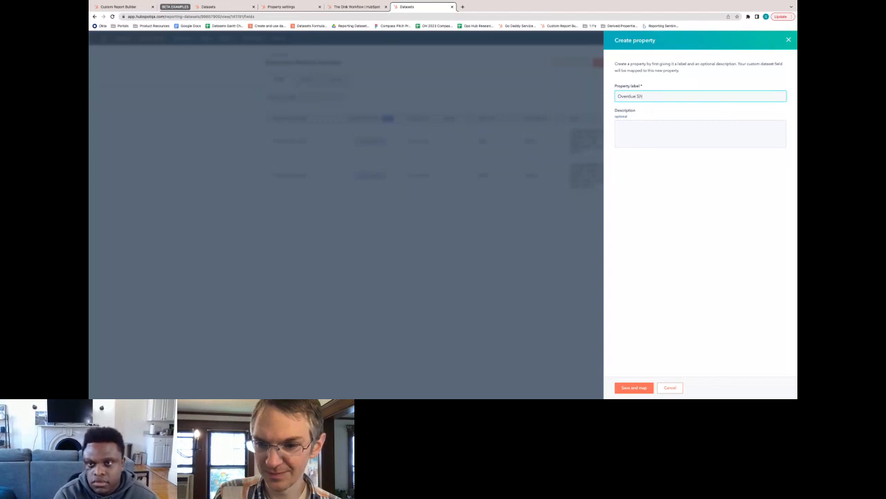
text( Dataset)
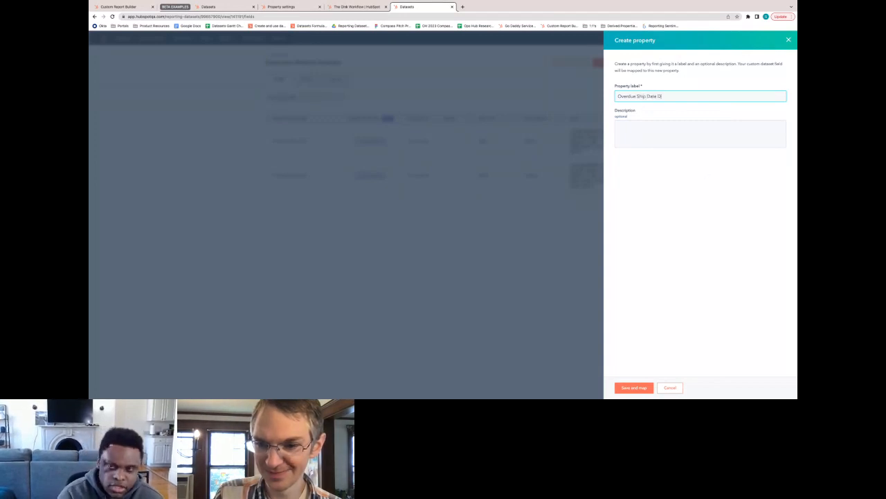
click(634, 390)
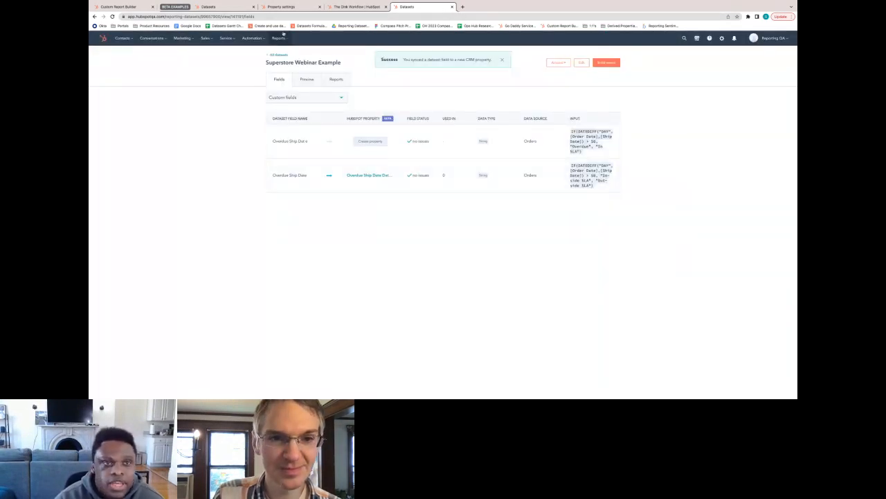
- Create a blank order-based workflow from scratch
click(253, 37)
click(260, 65)
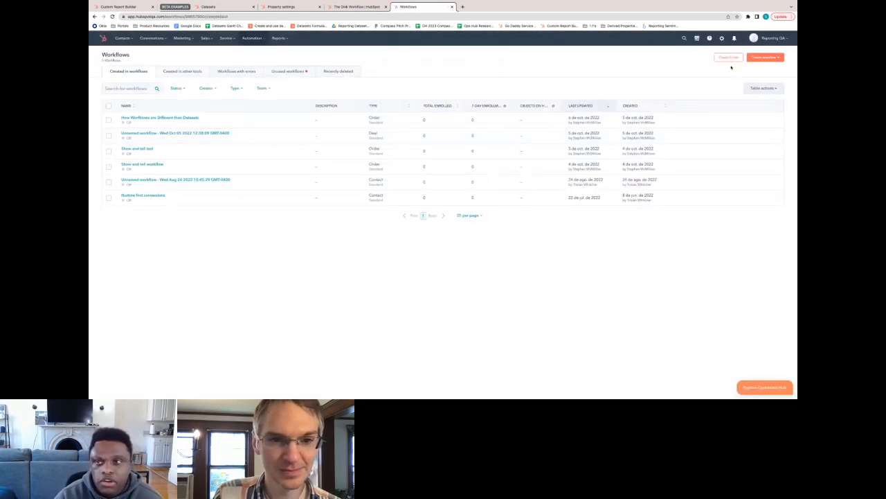
click(765, 57)
click(767, 82)
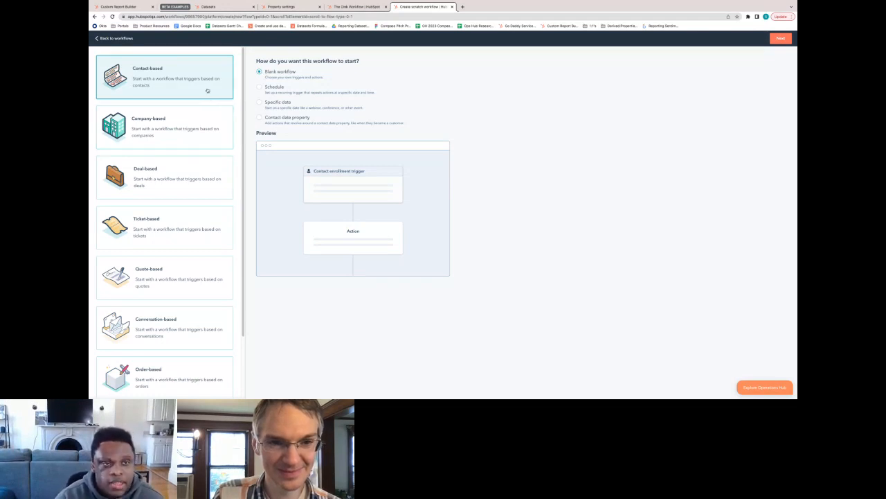
scroll(206, 110, down, 3)
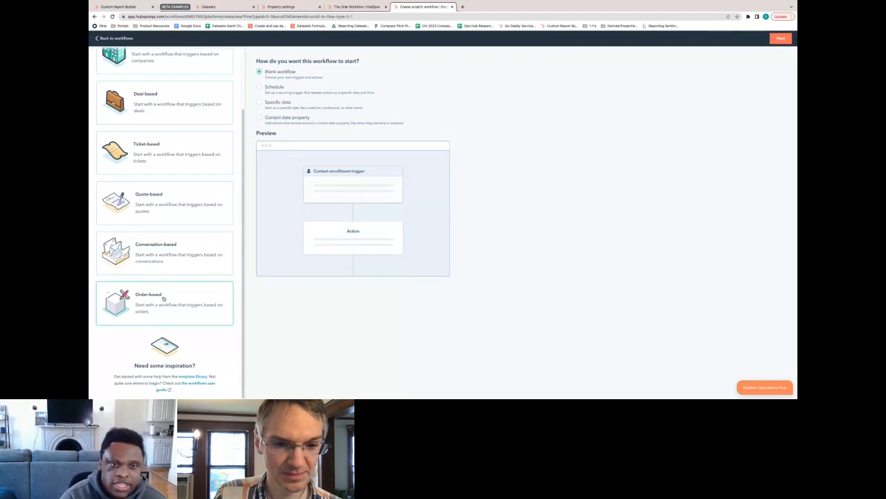
click(163, 298)
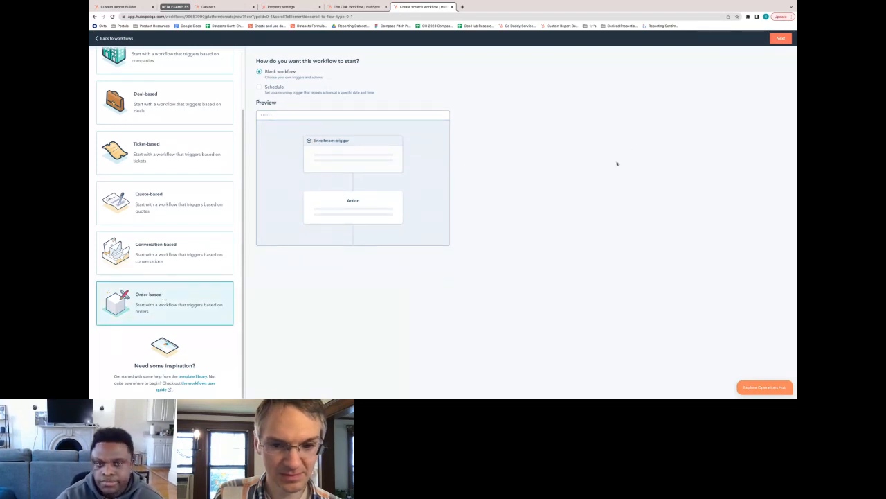
click(779, 39)
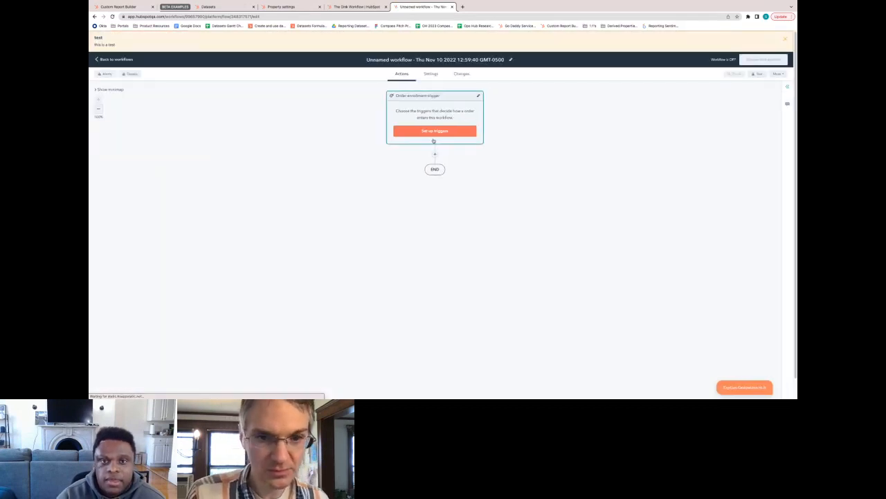
- Set the workflow's enrollment trigger to the order property Overdue Ship Date Dataset is known, and save it
click(435, 131)
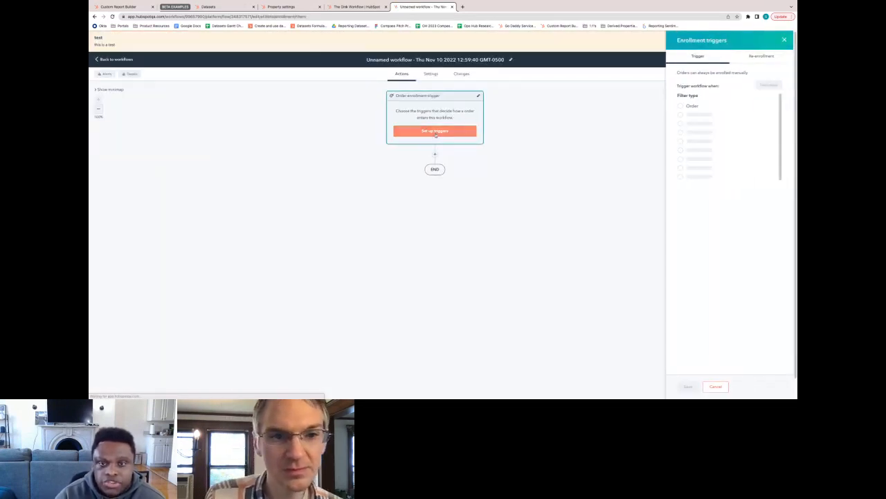
click(684, 106)
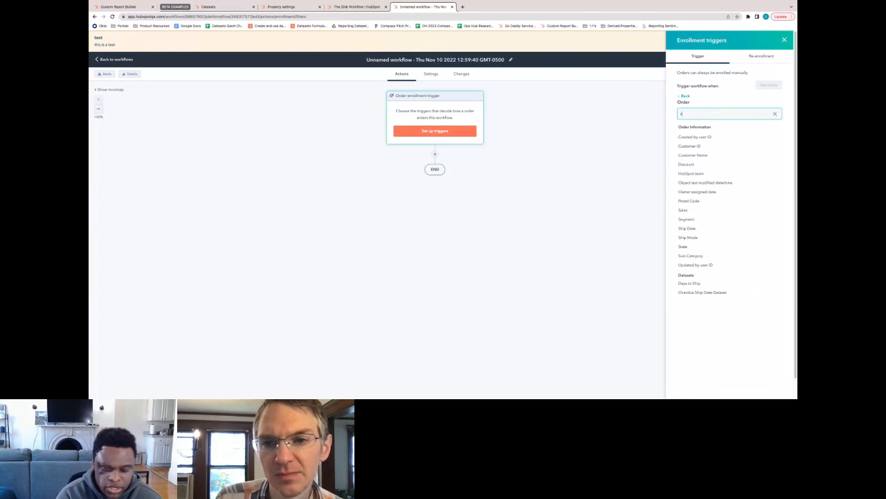
text(over)
click(699, 138)
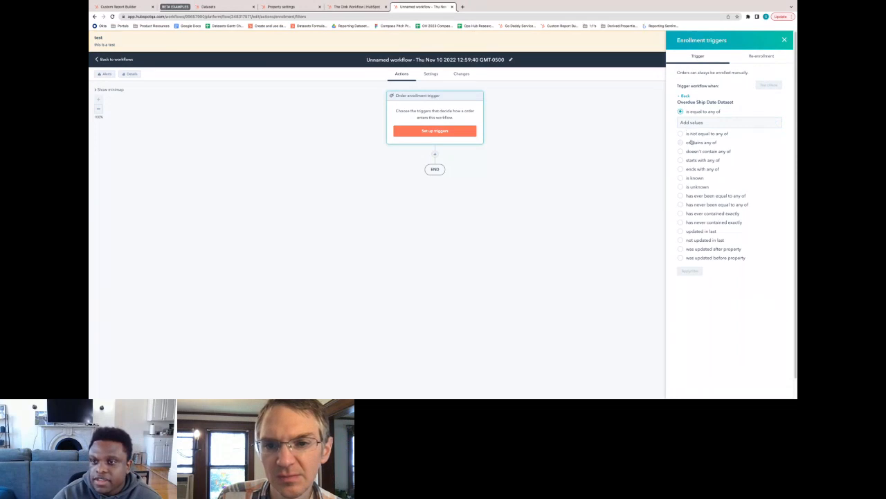
click(681, 178)
click(690, 258)
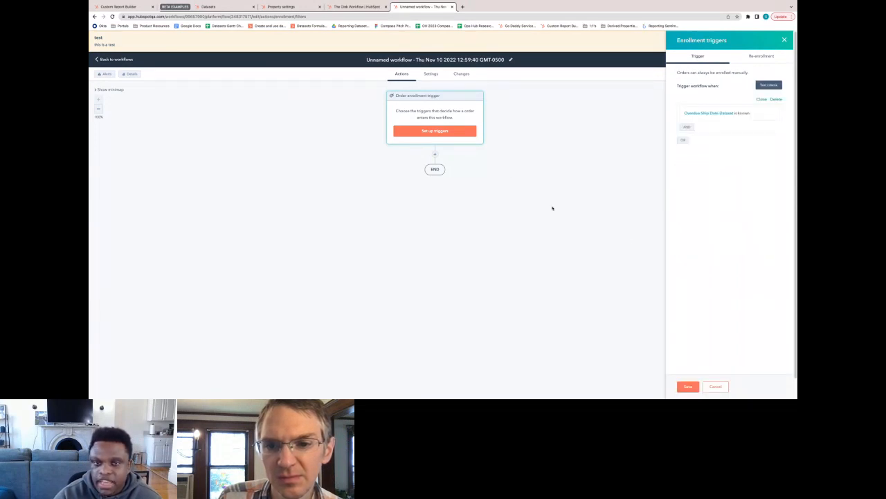
click(688, 386)
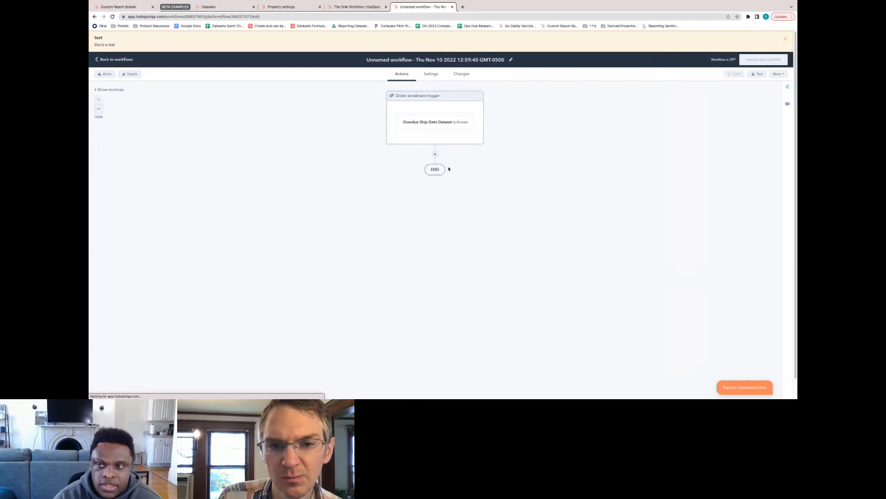
- Add an if/then branch below the trigger that filters on the order property Overdue Ship Date Dataset
click(435, 154)
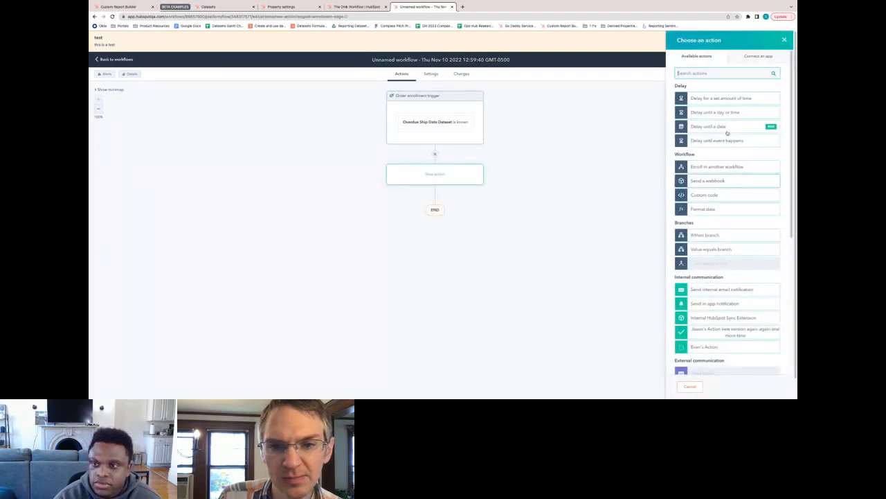
click(708, 237)
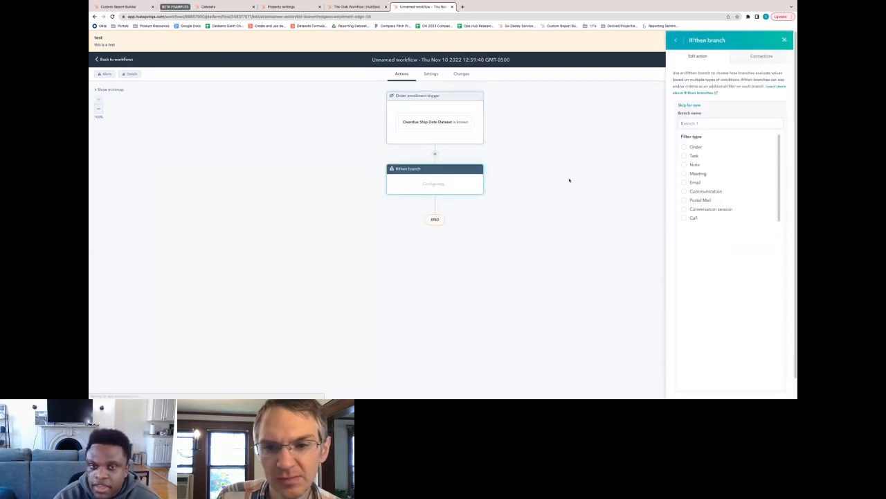
click(686, 147)
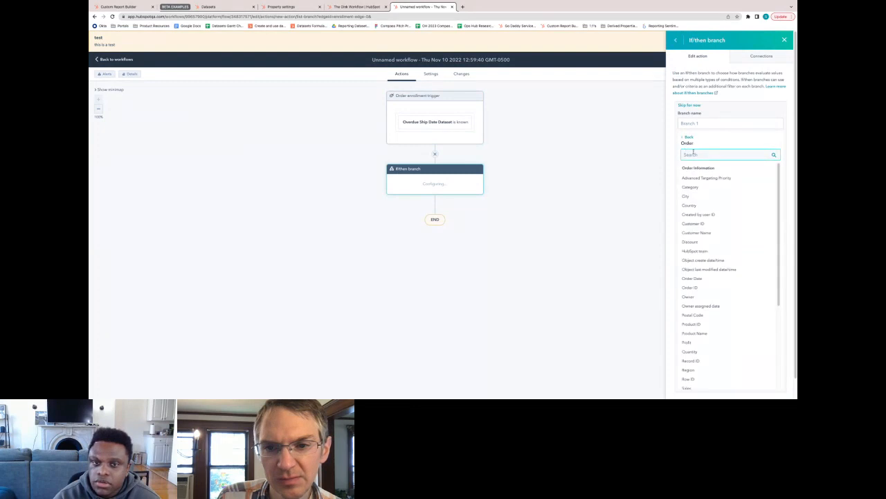
text(a)
key(BackSpace)
text(ove)
click(695, 179)
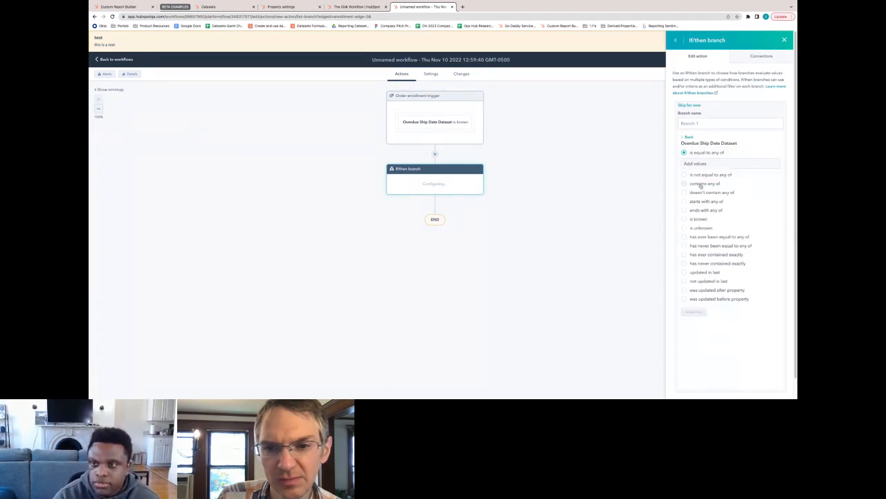
click(707, 164)
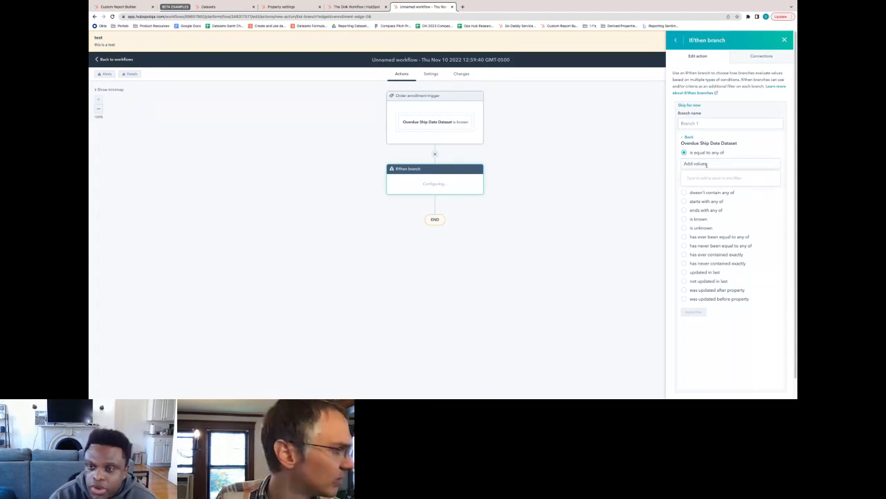
text(In)
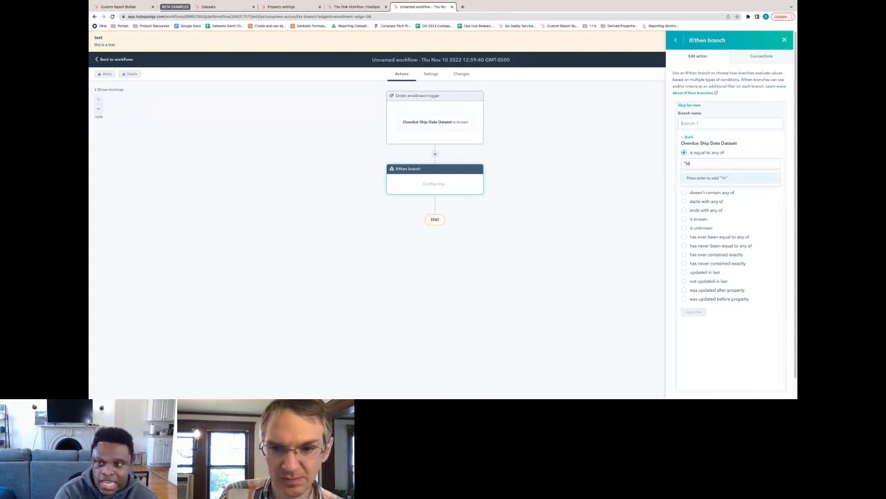
text( 5LA)
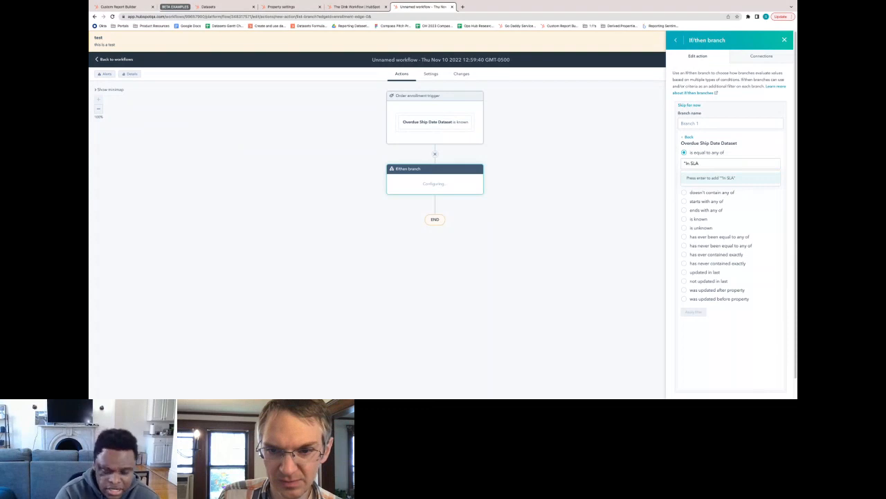
click(710, 178)
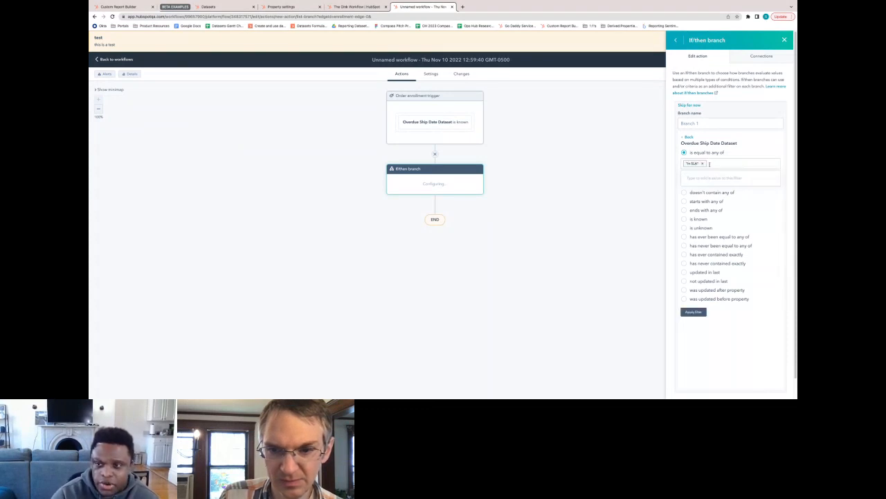
click(703, 163)
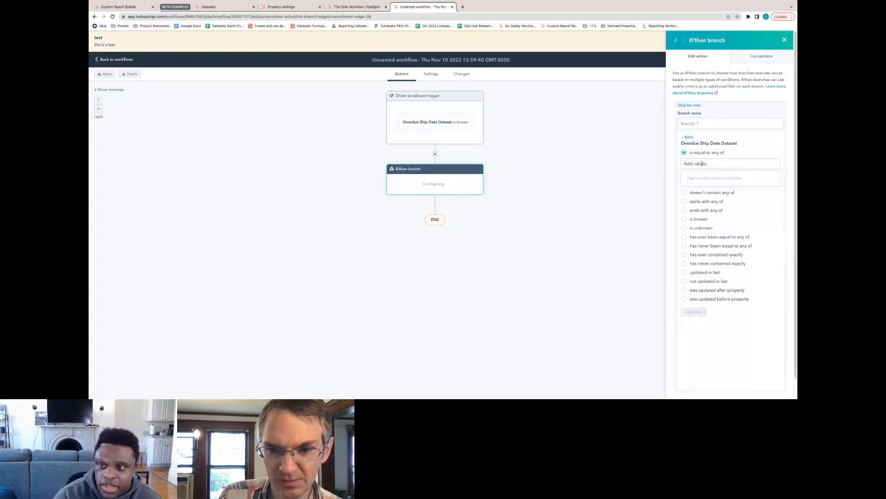
- Set the branch condition to is equal to any of "in sla", apply the filter and save the branch
text(In sa)
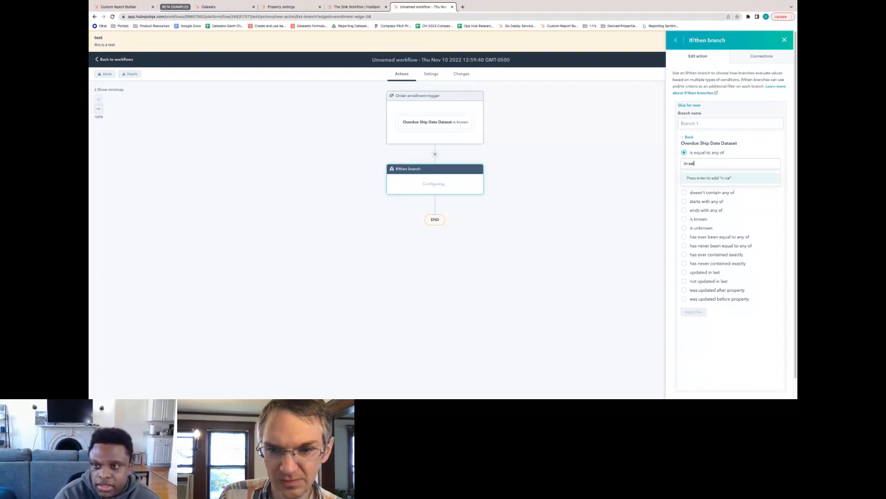
click(712, 178)
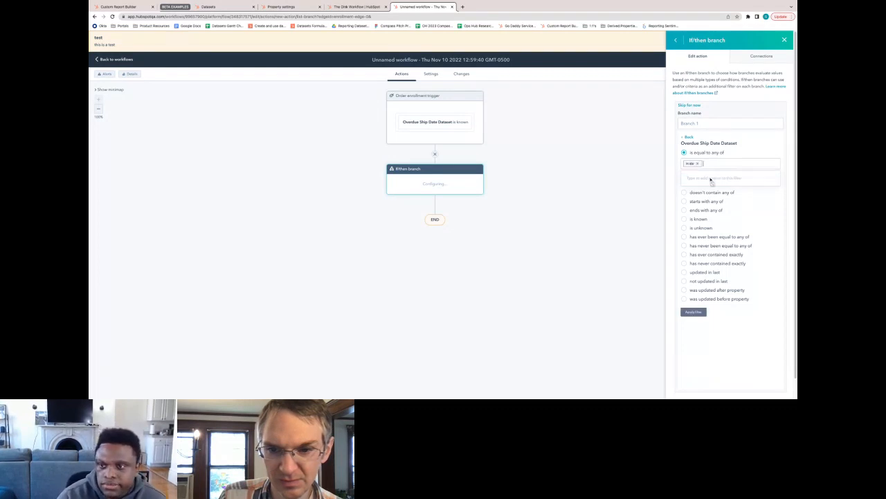
click(694, 311)
click(687, 387)
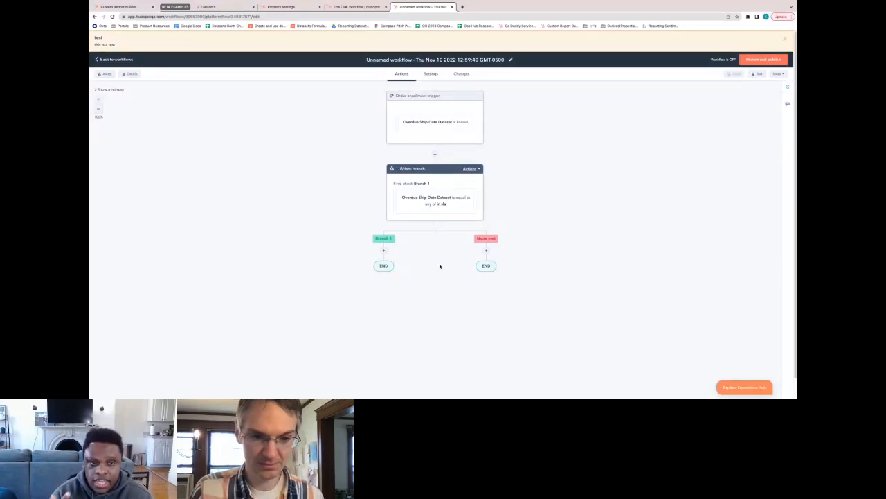
- Collapse the BETA EXAMPLES tab group, and stop sharing the screen in the Datasets Deep Dive event
mouse_move(524, 7)
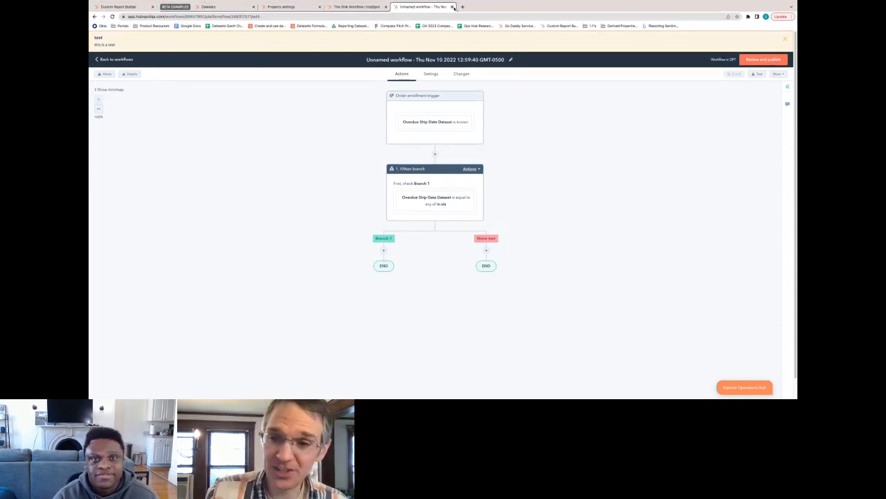
click(175, 7)
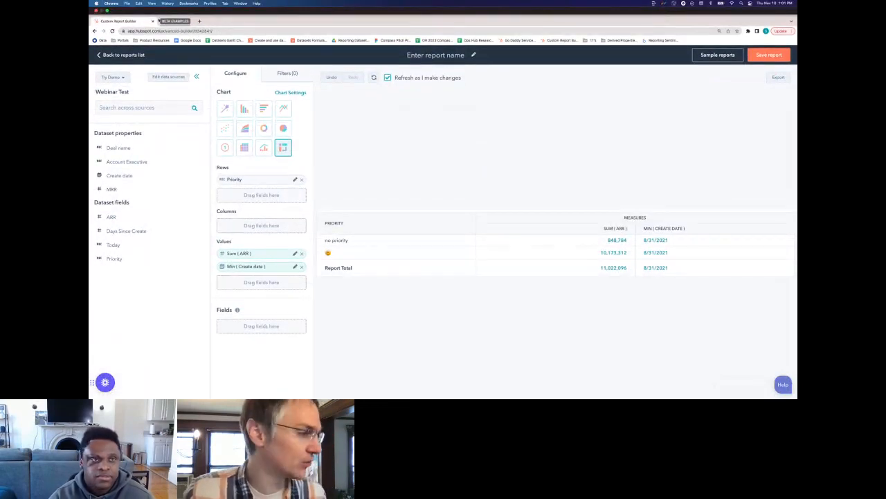
key(ctrl+Up)
click(393, 36)
key(ctrl+Up)
click(390, 22)
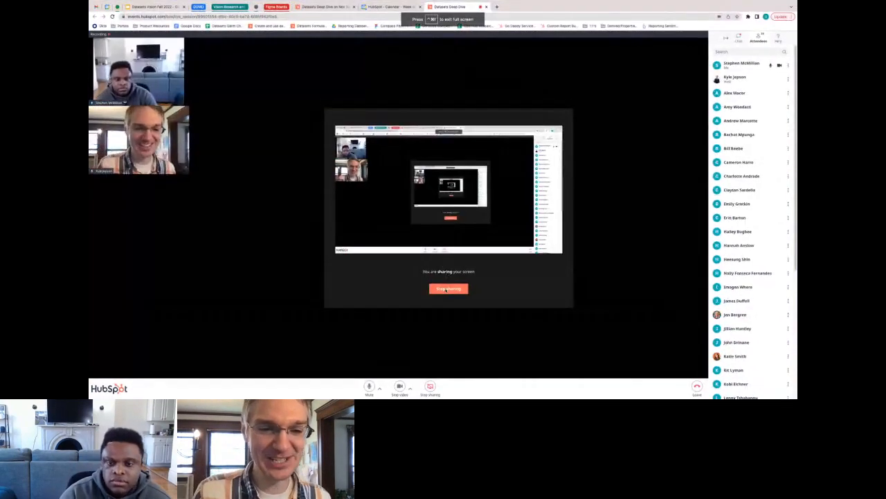
click(448, 288)
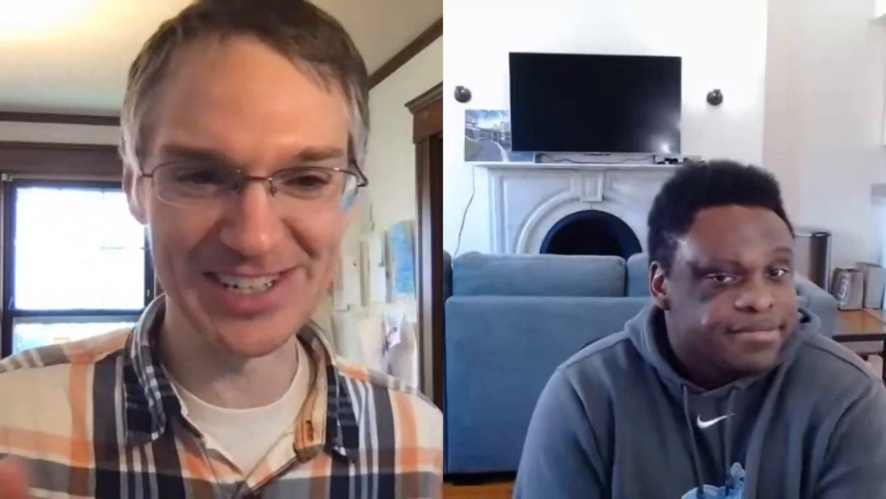